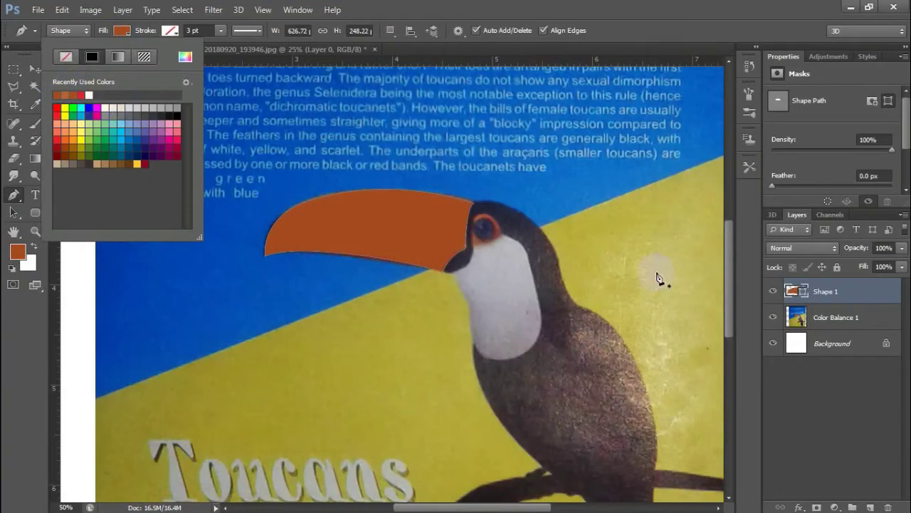
# Hide the orange beak shape and trace the bill's black tip with the Pen tool.
pyautogui.click(773, 294)
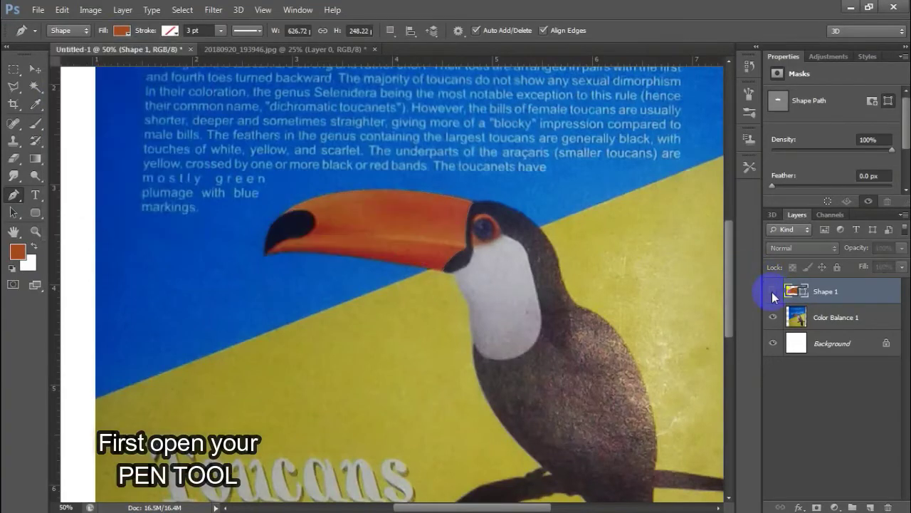
pyautogui.click(275, 245)
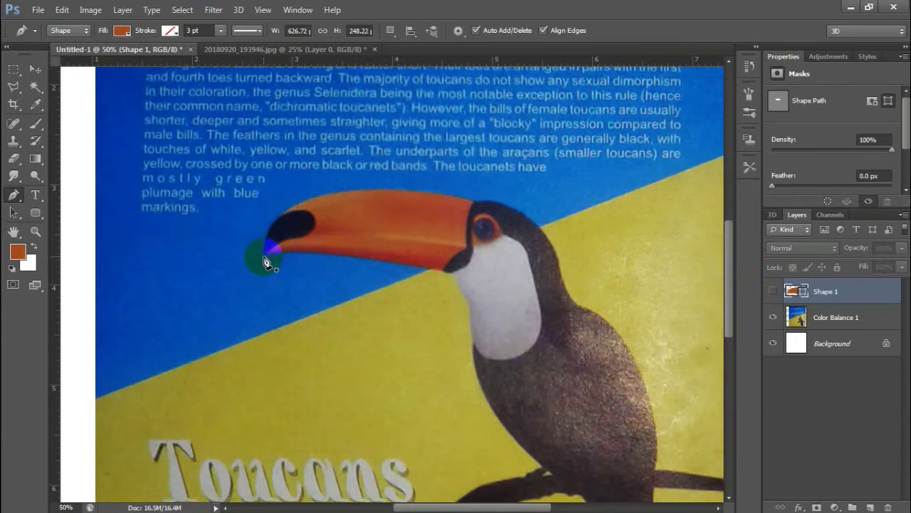
pyautogui.click(264, 256)
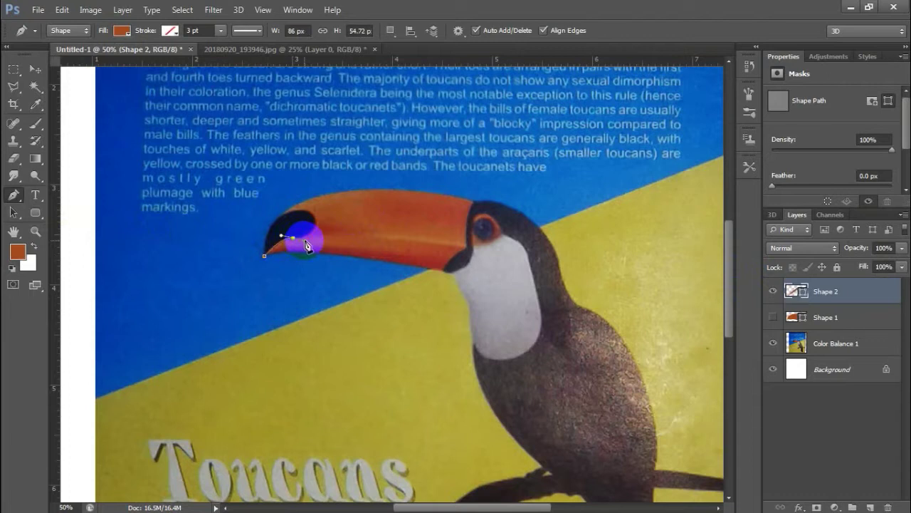
pyautogui.moveTo(315, 222)
pyautogui.mouseDown()
pyautogui.moveTo(312, 207)
pyautogui.moveTo(252, 225)
pyautogui.mouseUp()
pyautogui.moveTo(265, 255); pyautogui.dragTo(262, 289)
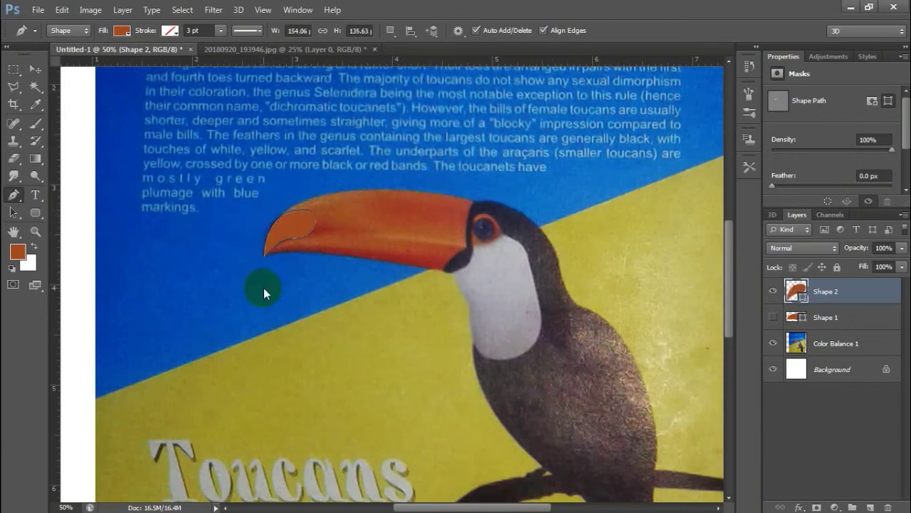
# Fill the bill tip shape black, then hide both Shape 2 and Shape 1.
pyautogui.click(122, 31)
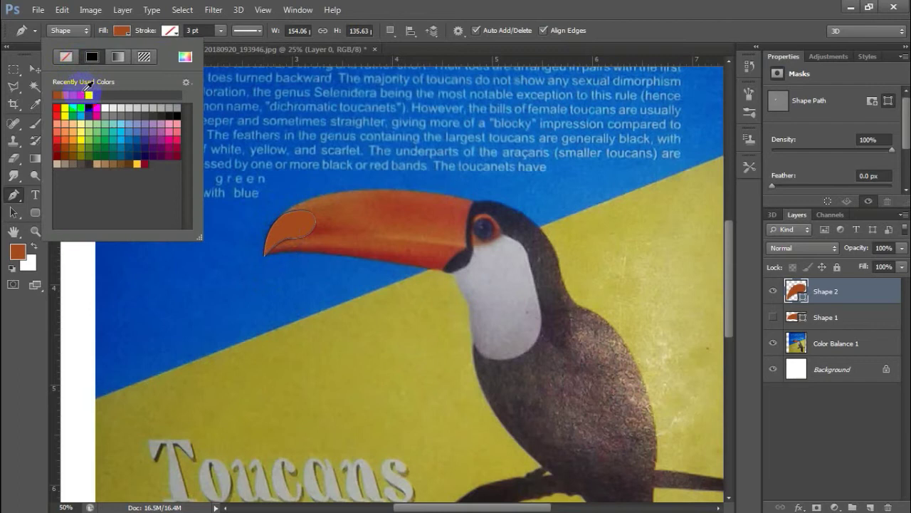
pyautogui.click(178, 108)
pyautogui.click(833, 316)
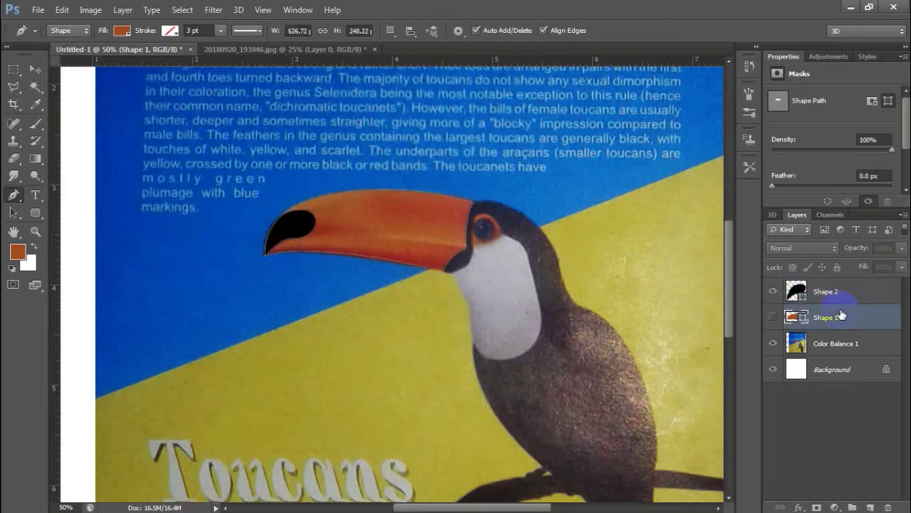
pyautogui.click(773, 291)
pyautogui.click(773, 317)
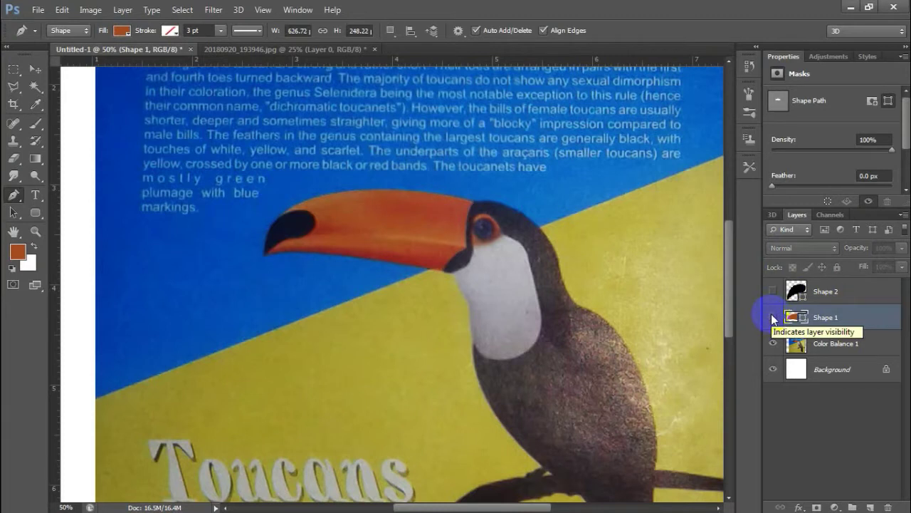
# Start the Shape 3 outline at the bill's base and trace down the neck past the branch.
pyautogui.rightClick(14, 194)
pyautogui.click(600, 256)
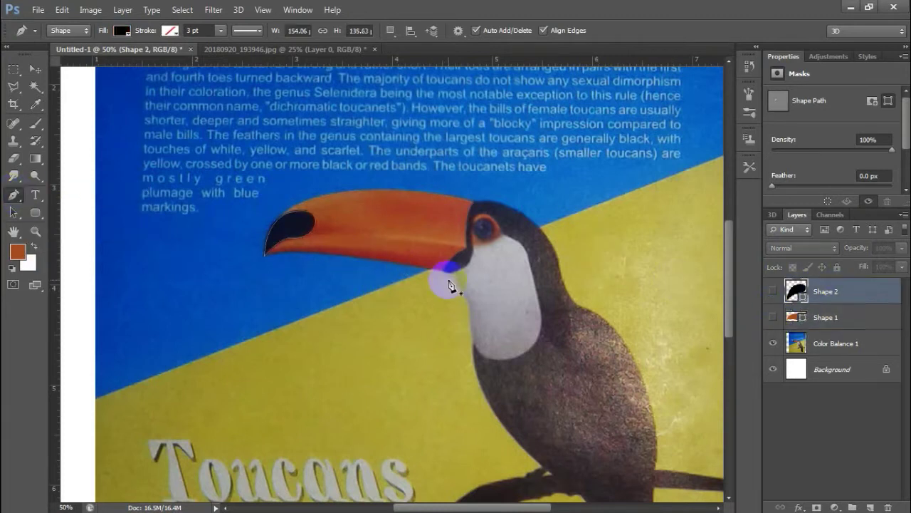
pyautogui.scroll(-5, 441, 278)
pyautogui.click(443, 173)
pyautogui.click(468, 205)
pyautogui.click(500, 326)
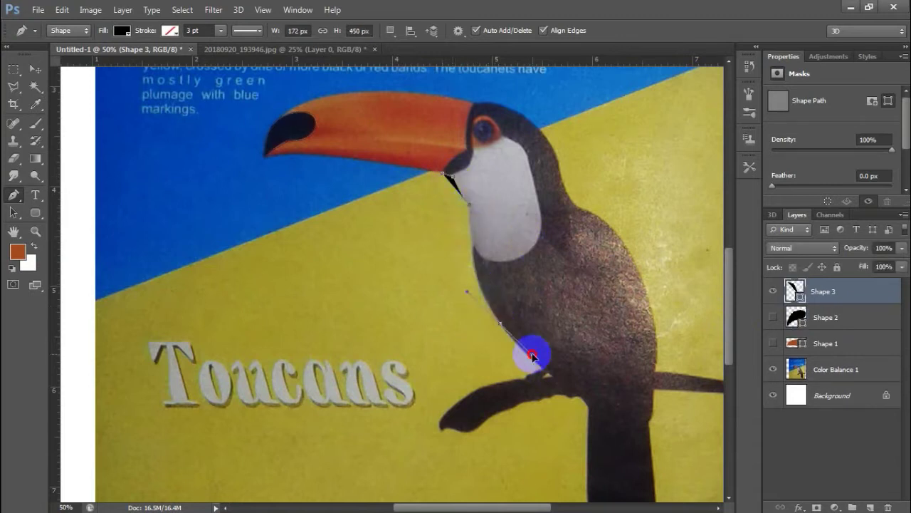
pyautogui.moveTo(500, 326); pyautogui.dragTo(535, 359)
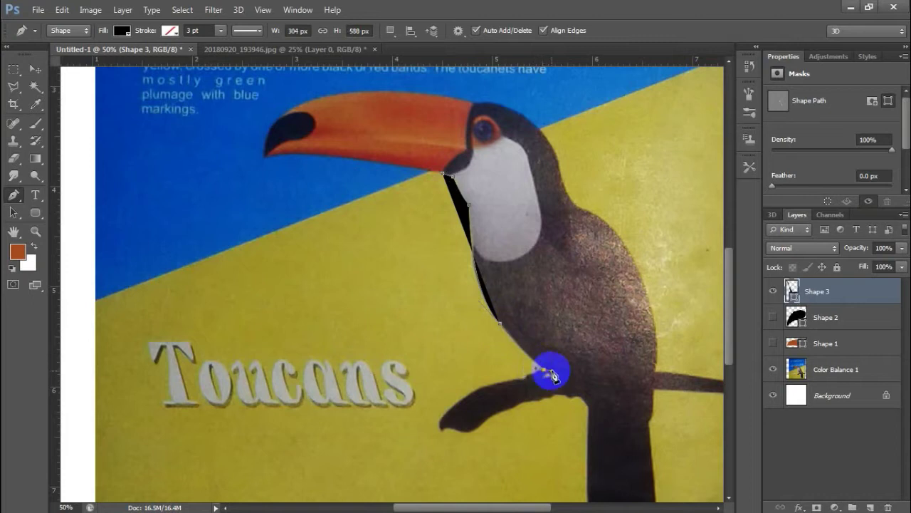
pyautogui.click(544, 369)
pyautogui.click(565, 392)
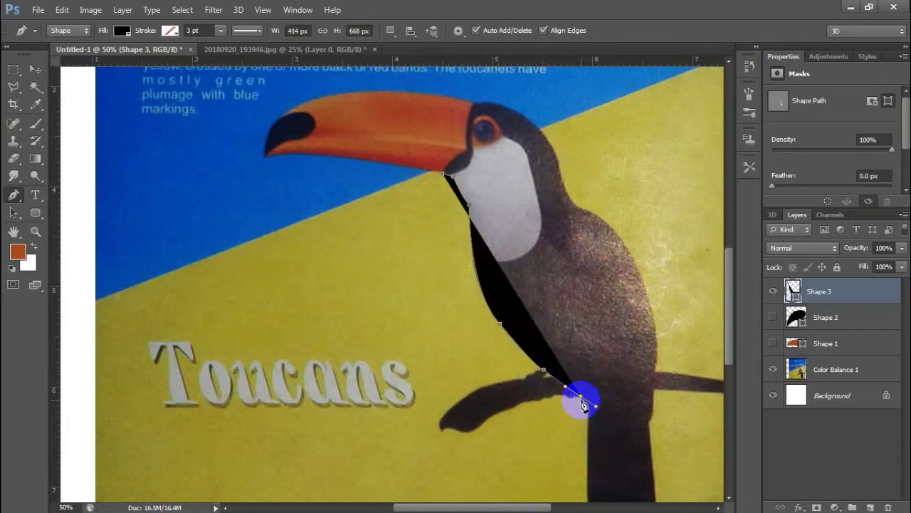
pyautogui.click(590, 407)
# Continue Shape 3 around the tail, back and head, close it, and set fill to none.
pyautogui.scroll(-3, 612, 399)
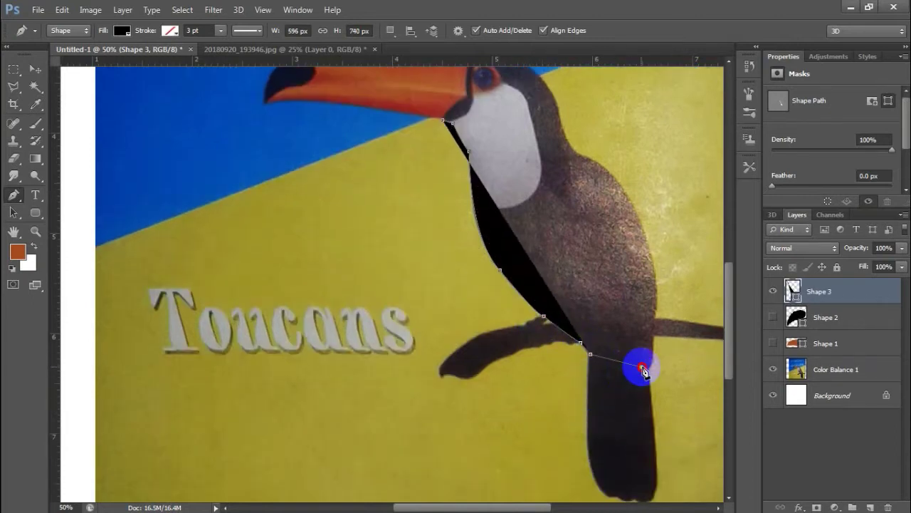
pyautogui.moveTo(631, 378); pyautogui.dragTo(651, 364)
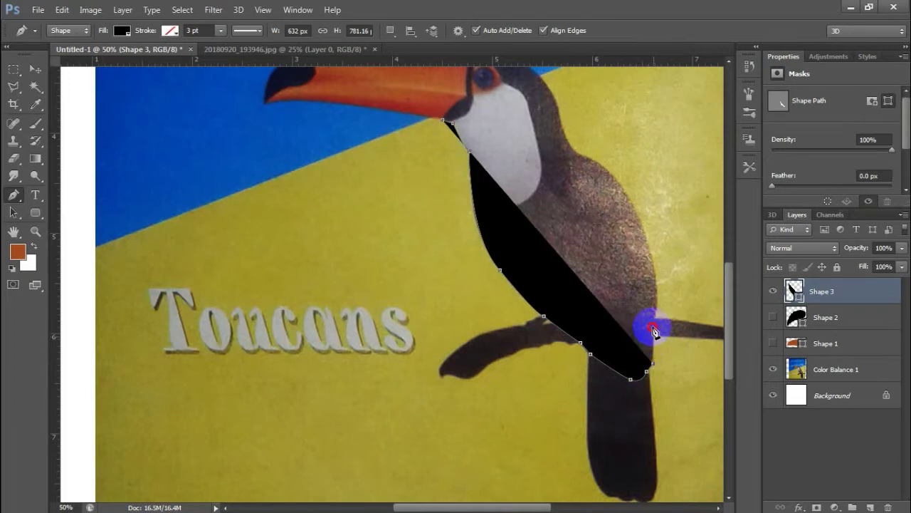
pyautogui.moveTo(648, 288); pyautogui.dragTo(655, 344)
pyautogui.moveTo(637, 218)
pyautogui.mouseDown()
pyautogui.moveTo(607, 176)
pyautogui.moveTo(631, 224)
pyautogui.mouseUp()
pyautogui.moveTo(577, 155); pyautogui.dragTo(540, 152)
pyautogui.scroll(2, 578, 163)
pyautogui.scroll(1, 578, 162)
pyautogui.click(558, 173)
pyautogui.moveTo(505, 116); pyautogui.dragTo(468, 107)
pyautogui.click(475, 112)
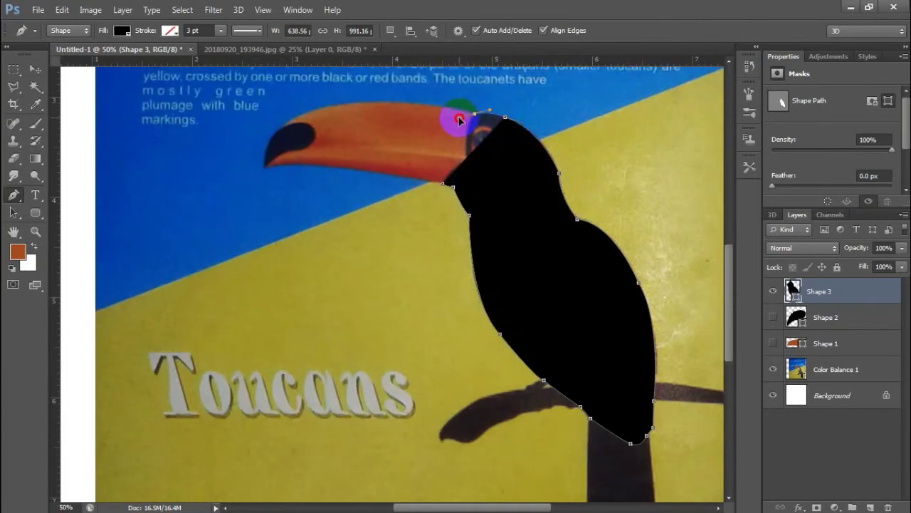
pyautogui.moveTo(468, 144); pyautogui.dragTo(471, 161)
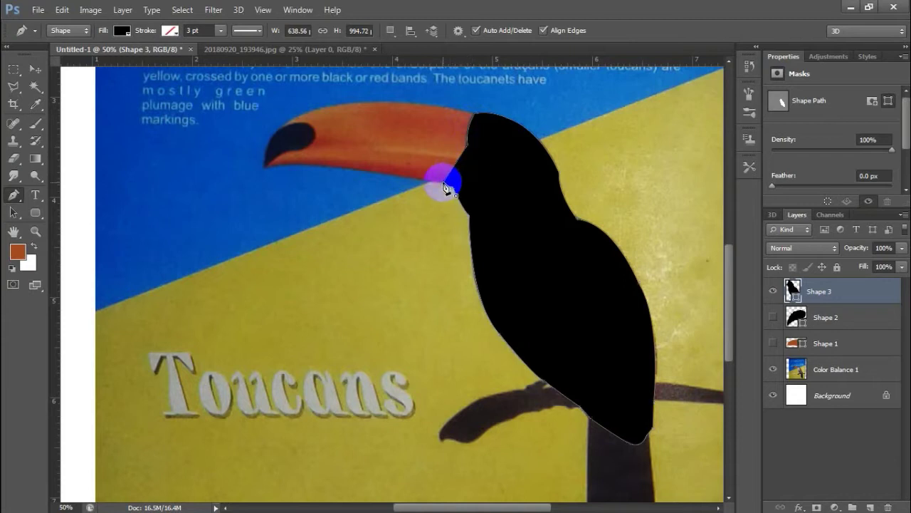
pyautogui.click(122, 30)
pyautogui.click(64, 58)
# Add anchor points to Shape 3 near the eye and pull its edge to follow the eye.
pyautogui.rightClick(14, 194)
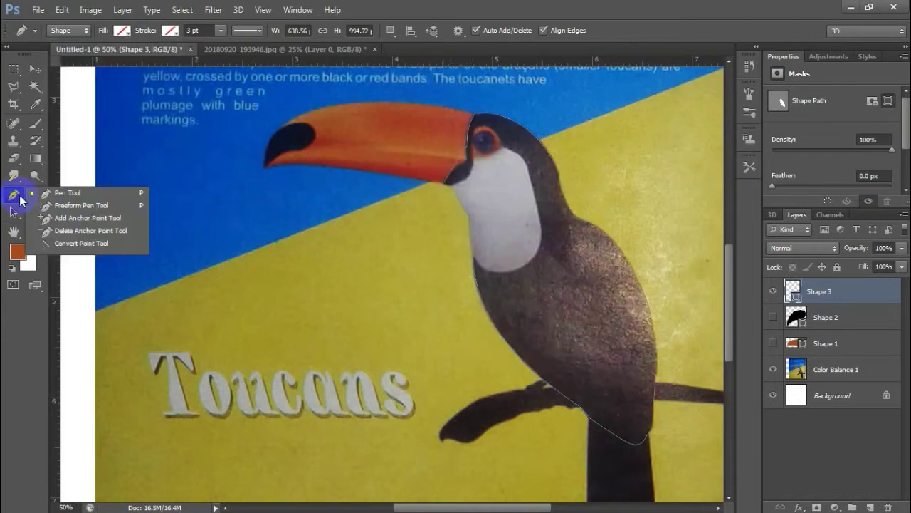
pyautogui.click(86, 217)
pyautogui.click(468, 151)
pyautogui.click(453, 176)
pyautogui.moveTo(455, 178); pyautogui.dragTo(470, 135)
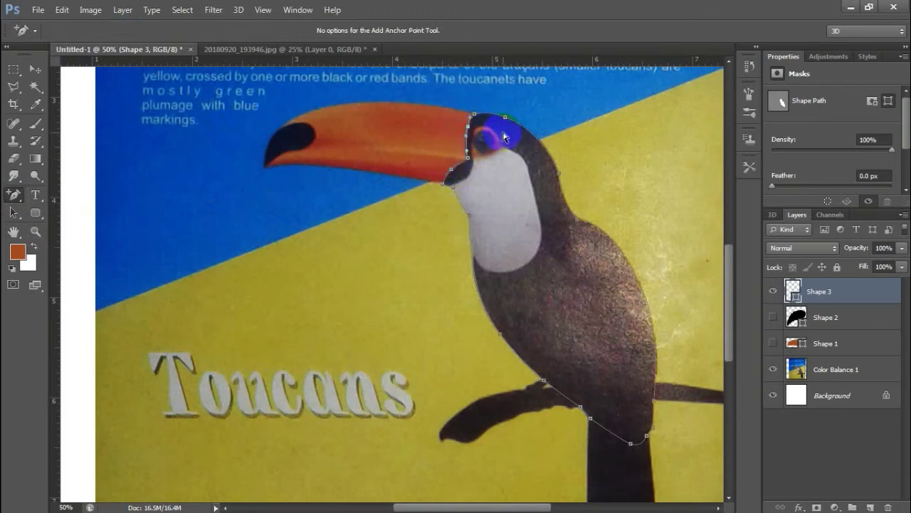
pyautogui.scroll(-2, 536, 207)
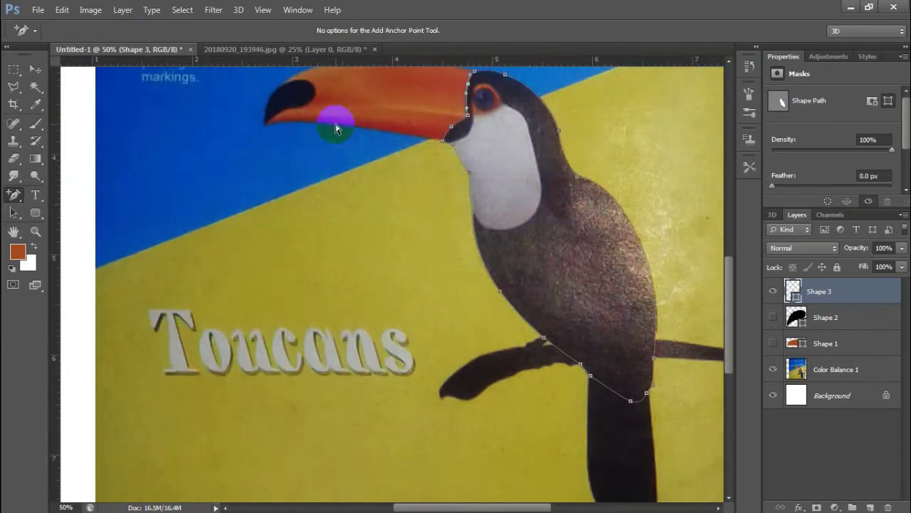
# Fill Shape 3 with black and hide the layer.
pyautogui.rightClick(13, 195)
pyautogui.click(60, 187)
pyautogui.click(122, 30)
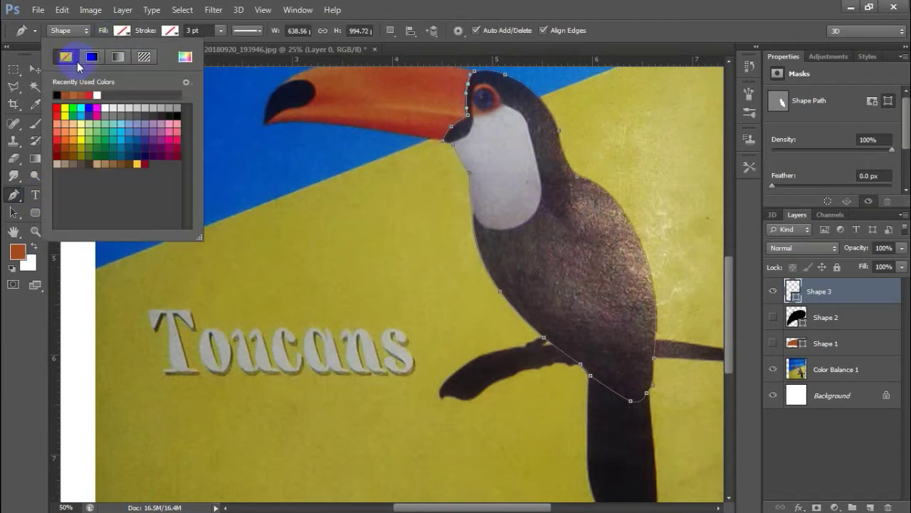
pyautogui.click(60, 92)
pyautogui.click(775, 292)
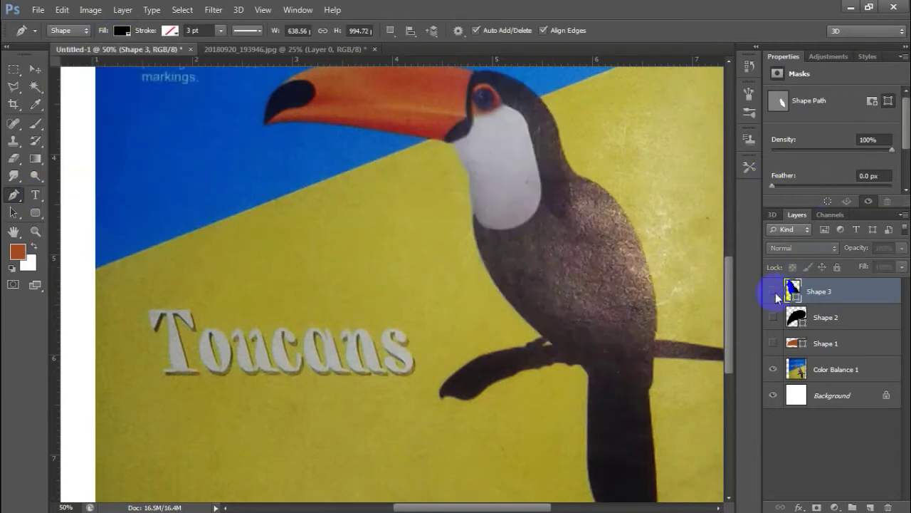
# Trace the white throat patch as Shape 4 with its fill set to none.
pyautogui.click(452, 146)
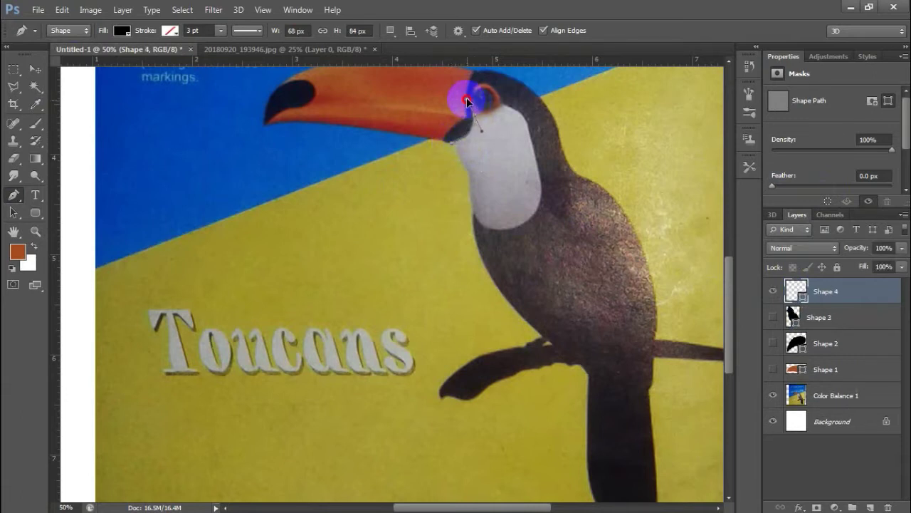
pyautogui.moveTo(466, 100); pyautogui.dragTo(471, 95)
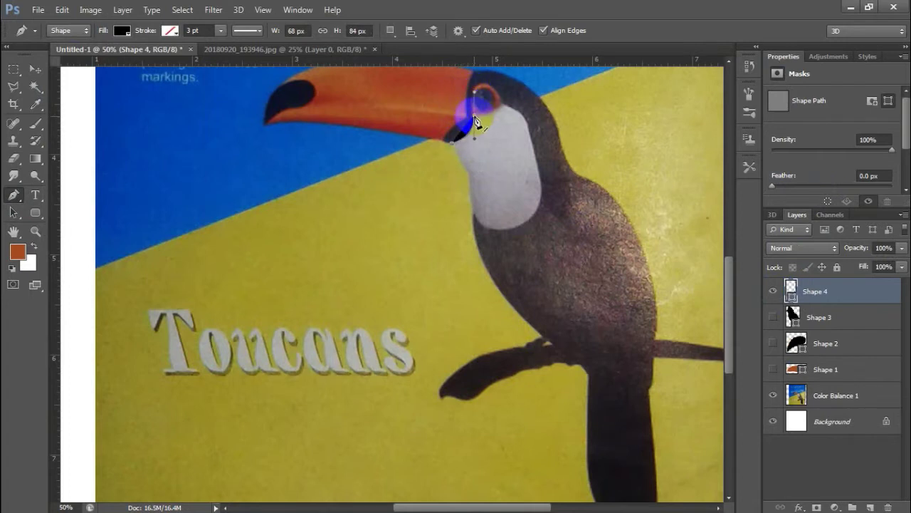
pyautogui.moveTo(502, 113)
pyautogui.mouseDown()
pyautogui.moveTo(502, 100)
pyautogui.moveTo(532, 144)
pyautogui.mouseUp()
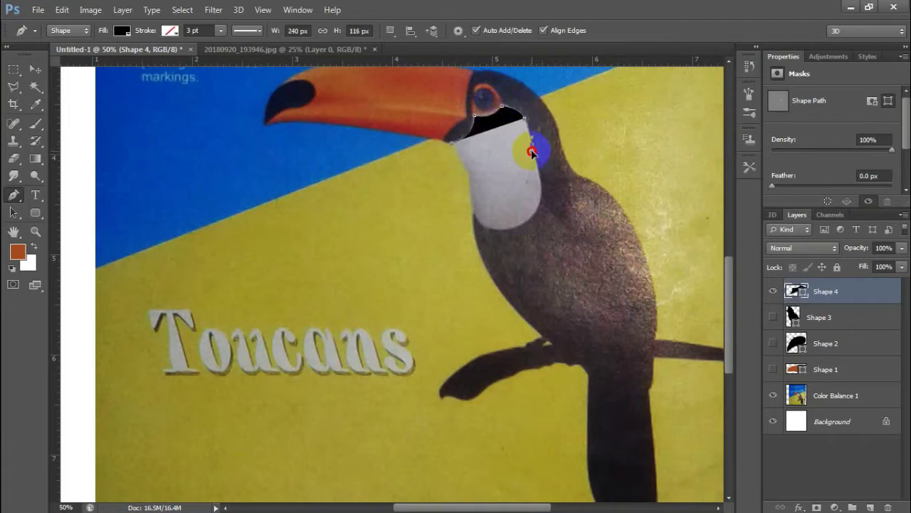
pyautogui.moveTo(544, 190)
pyautogui.mouseDown()
pyautogui.moveTo(543, 204)
pyautogui.moveTo(491, 228)
pyautogui.mouseUp()
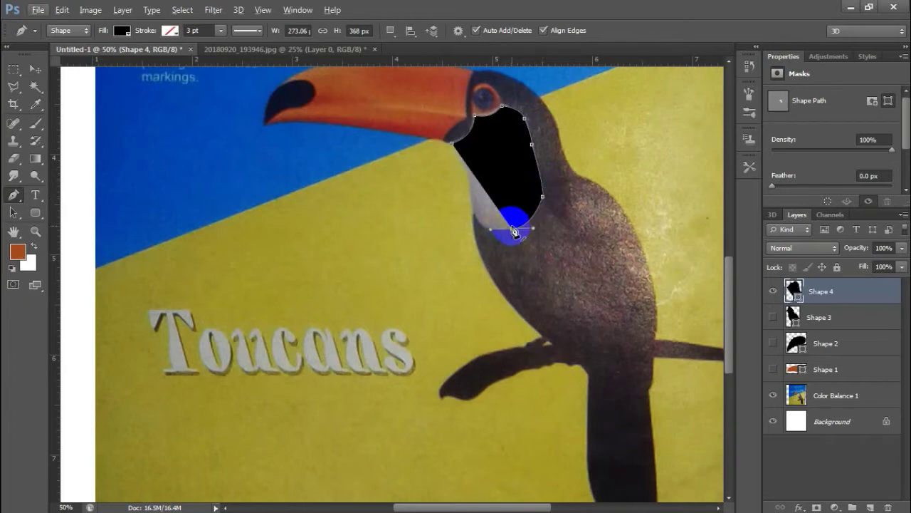
pyautogui.moveTo(475, 217); pyautogui.dragTo(475, 187)
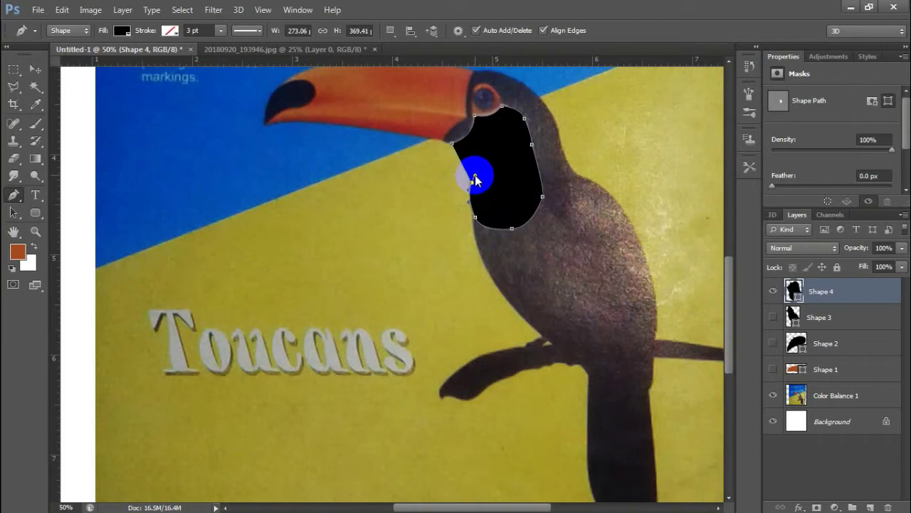
pyautogui.click(122, 31)
pyautogui.click(65, 56)
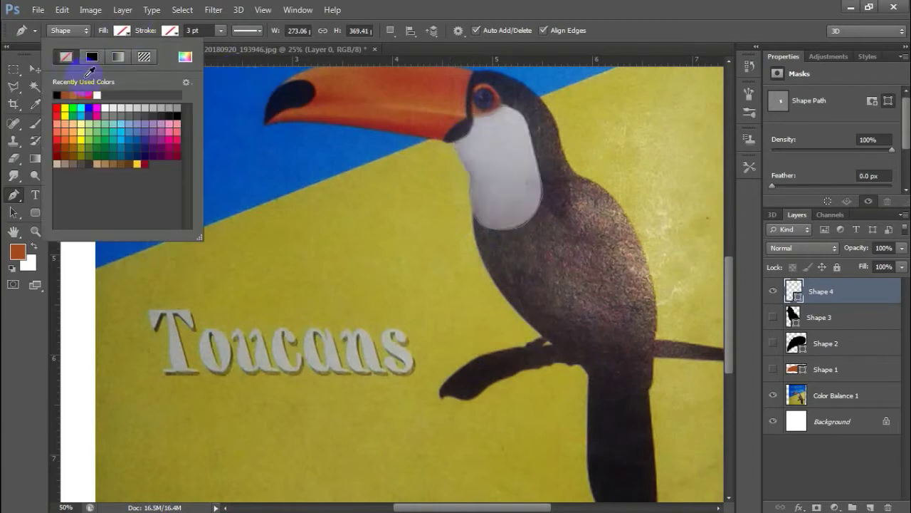
# Zoom in and add and adjust anchor points so the Shape 4 outline fits the throat.
pyautogui.rightClick(14, 194)
pyautogui.click(78, 210)
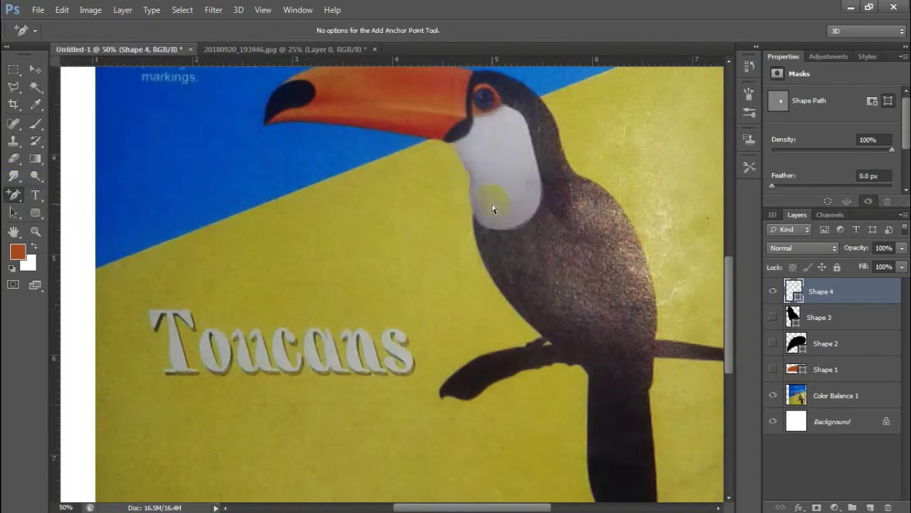
pyautogui.hotkey('ctrl', '+')
pyautogui.moveTo(727, 321); pyautogui.dragTo(728, 280)
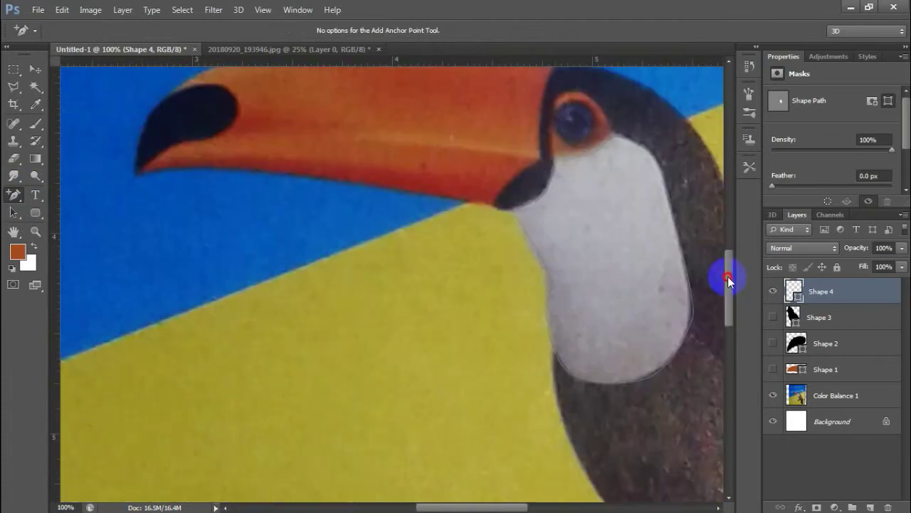
pyautogui.click(556, 292)
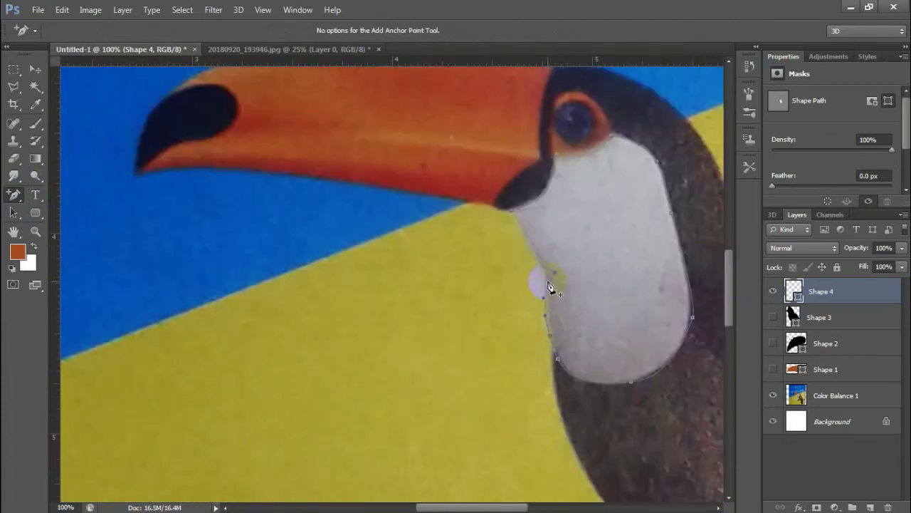
pyautogui.moveTo(551, 268); pyautogui.dragTo(536, 258)
pyautogui.click(695, 319)
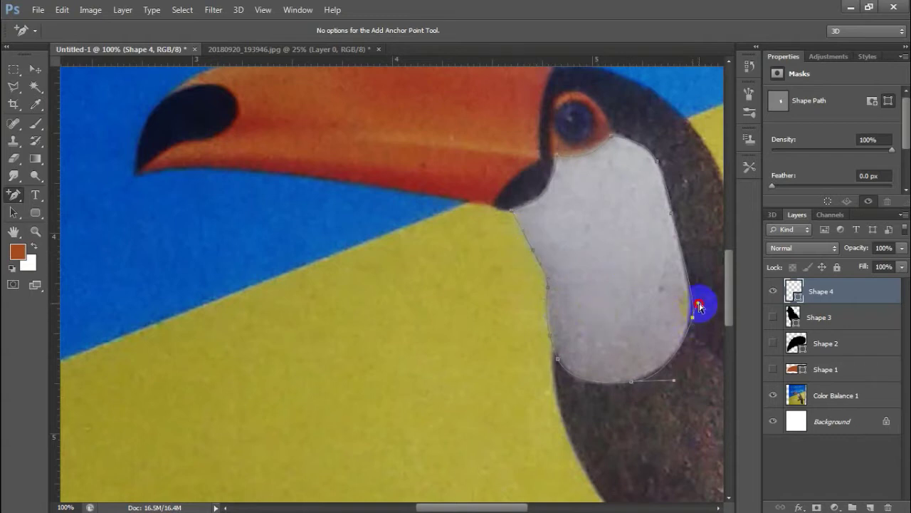
pyautogui.click(695, 300)
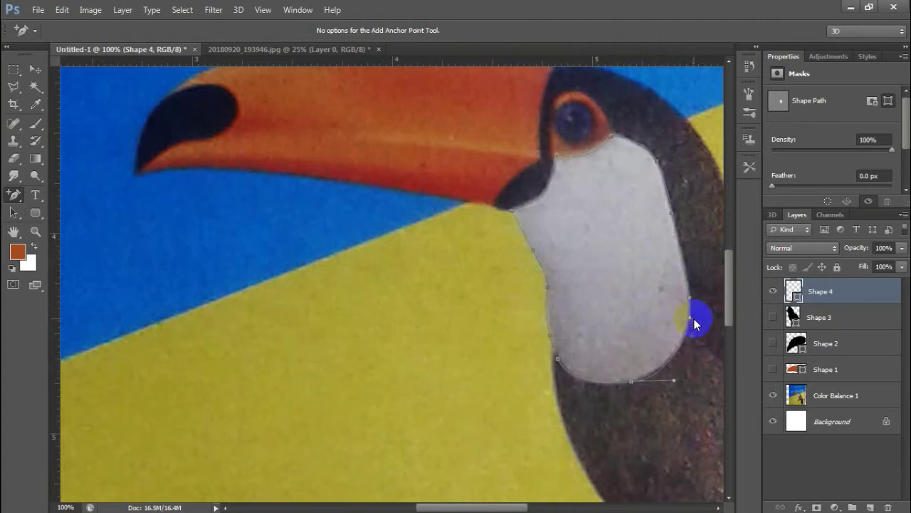
pyautogui.click(558, 161)
pyautogui.click(590, 163)
pyautogui.click(558, 206)
pyautogui.moveTo(556, 155); pyautogui.dragTo(554, 156)
pyautogui.click(562, 197)
# Fill the throat shape with white.
pyautogui.rightClick(13, 194)
pyautogui.click(53, 182)
pyautogui.click(121, 31)
pyautogui.click(57, 94)
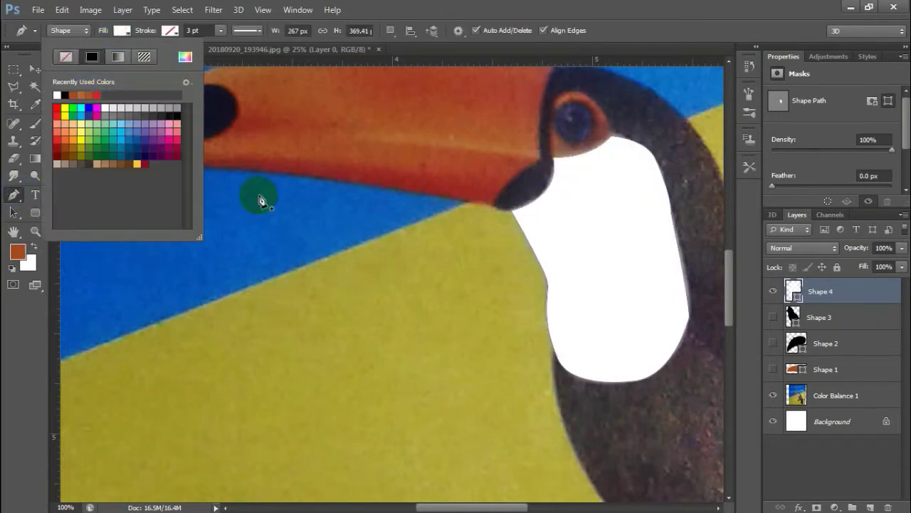
# Create a 10 × 10 px ellipse, replacing an accidental 100 px one.
pyautogui.press('Return')
pyautogui.press('v')
pyautogui.click(36, 213)
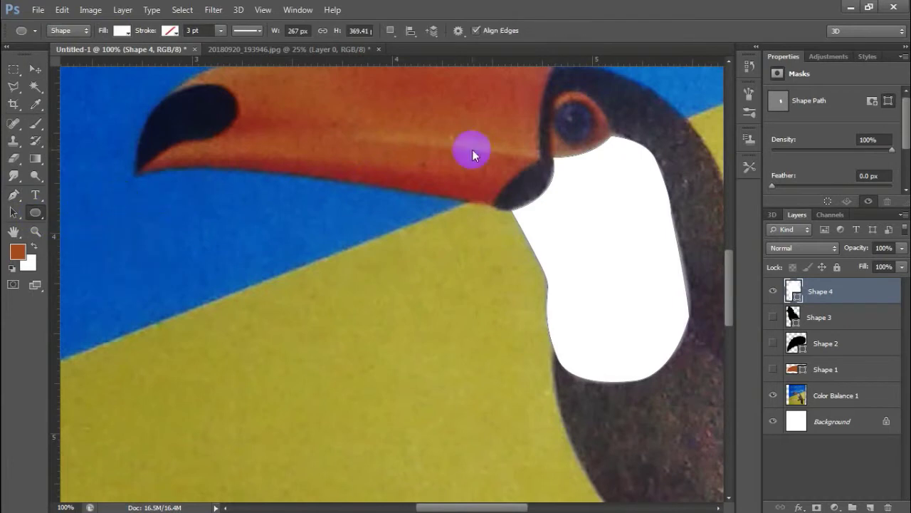
pyautogui.click(472, 149)
pyautogui.write('100')
pyautogui.press('Return')
pyautogui.hotkey('ctrl', 'z')
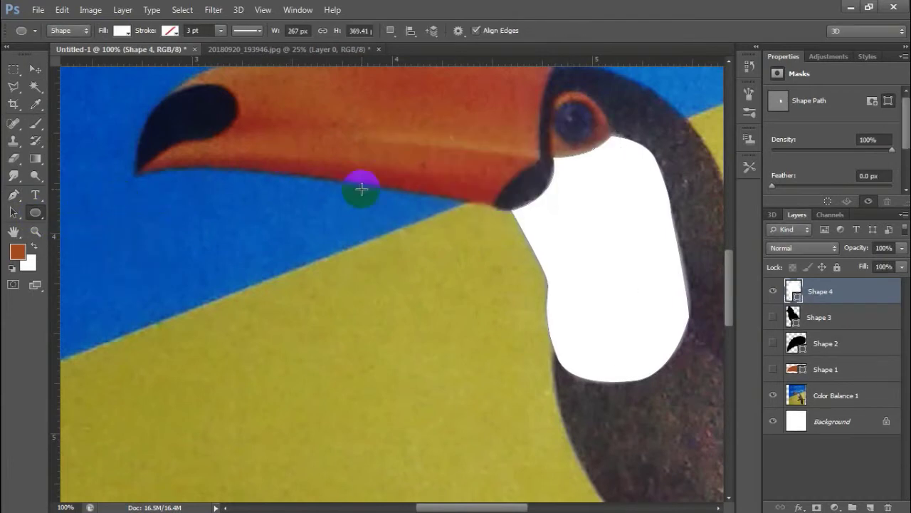
pyautogui.click(356, 188)
pyautogui.click(439, 162)
pyautogui.press('BackSpace')
pyautogui.press('BackSpace')
pyautogui.write('10')
pyautogui.click(527, 164)
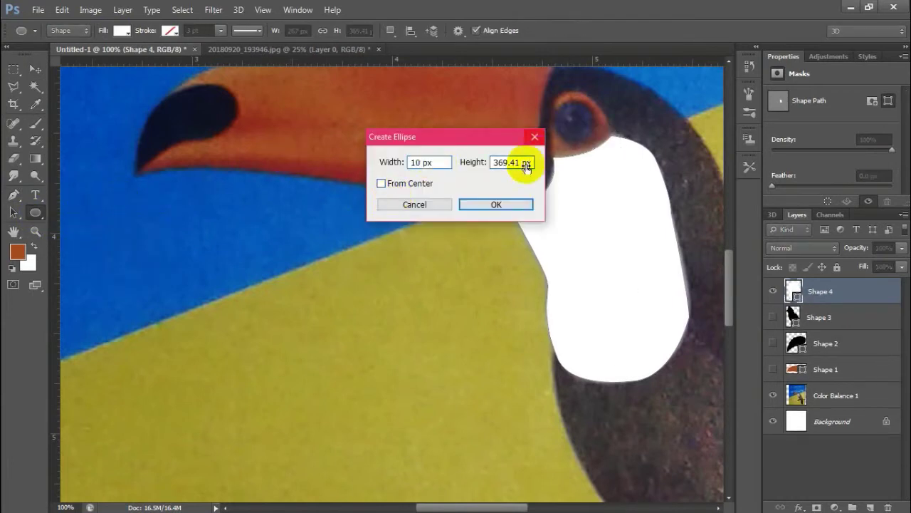
pyautogui.write('10')
pyautogui.press('Return')
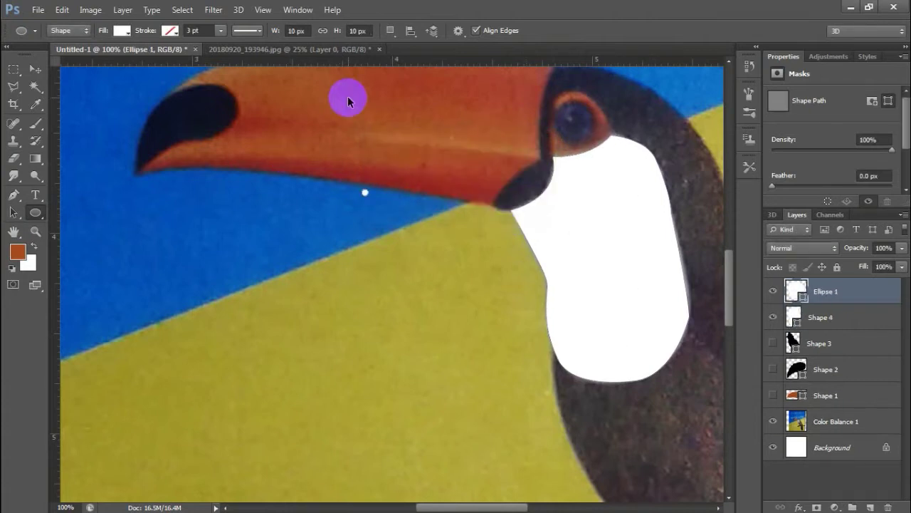
# Scale the circle to about 340% and position it over the toucan's eye.
pyautogui.hotkey('ctrl', 't')
pyautogui.moveTo(369, 196)
pyautogui.mouseDown()
pyautogui.moveTo(383, 203)
pyautogui.moveTo(445, 184)
pyautogui.moveTo(574, 121)
pyautogui.mouseUp()
pyautogui.press('Return')
pyautogui.press('v')
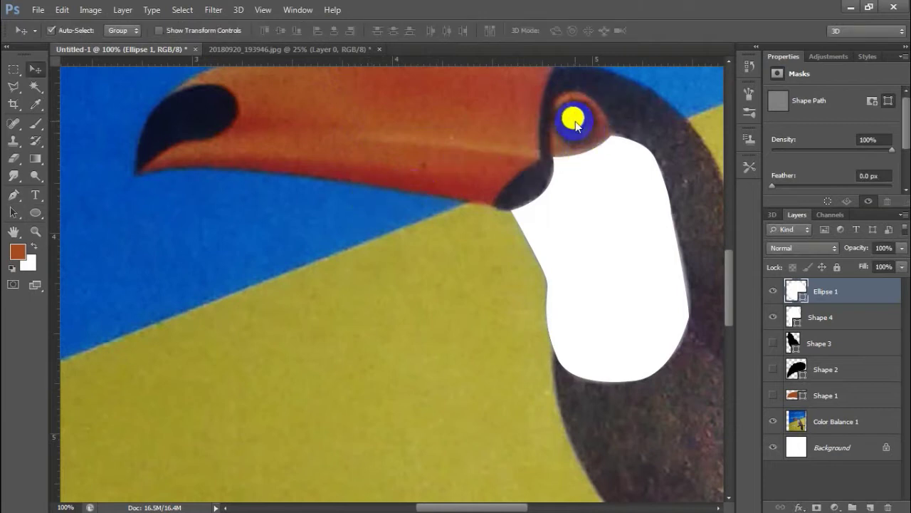
pyautogui.hotkey('ctrl', 't')
pyautogui.press('Return')
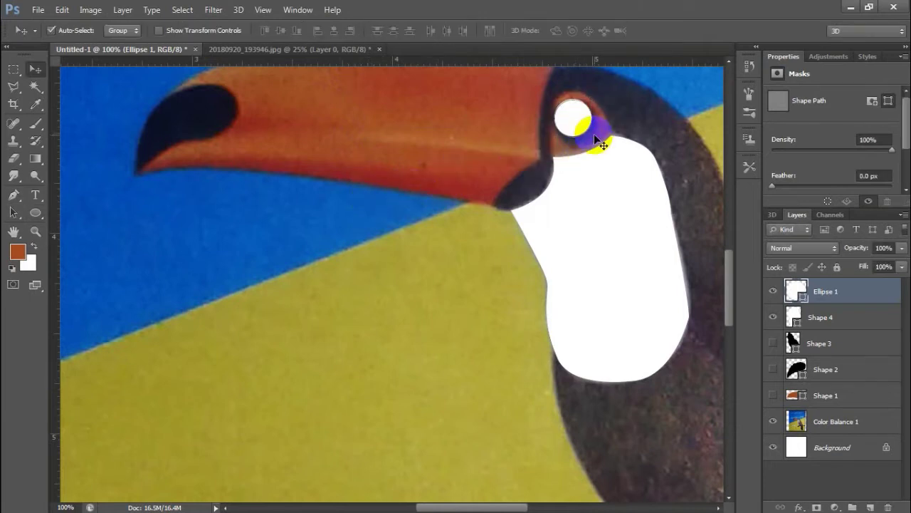
pyautogui.hotkey('ctrl', 't')
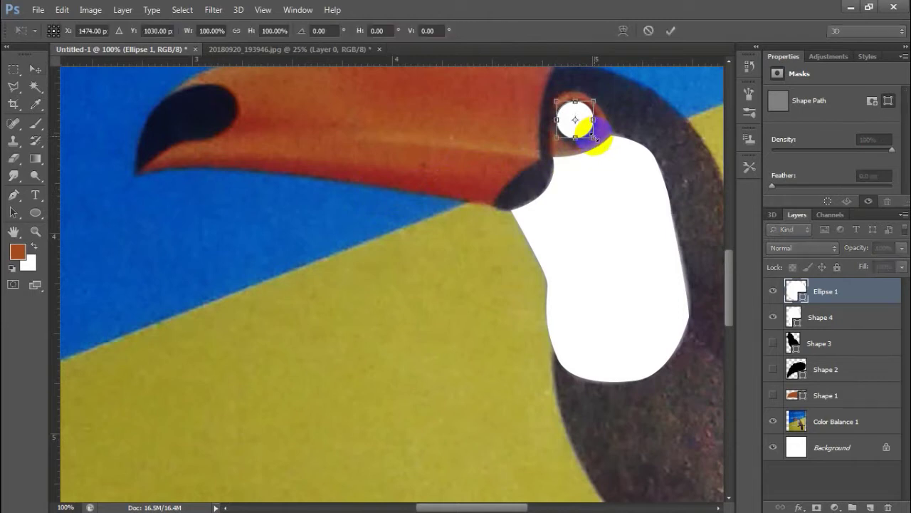
pyautogui.doubleClick(595, 139)
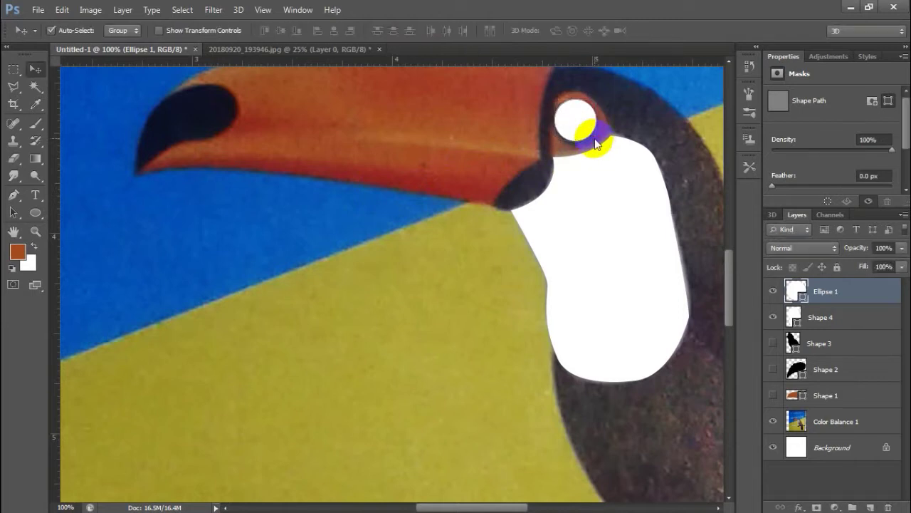
# Set the Ellipse 1 circle's fill colour to black.
pyautogui.doubleClick(796, 290)
pyautogui.moveTo(681, 406); pyautogui.dragTo(637, 423)
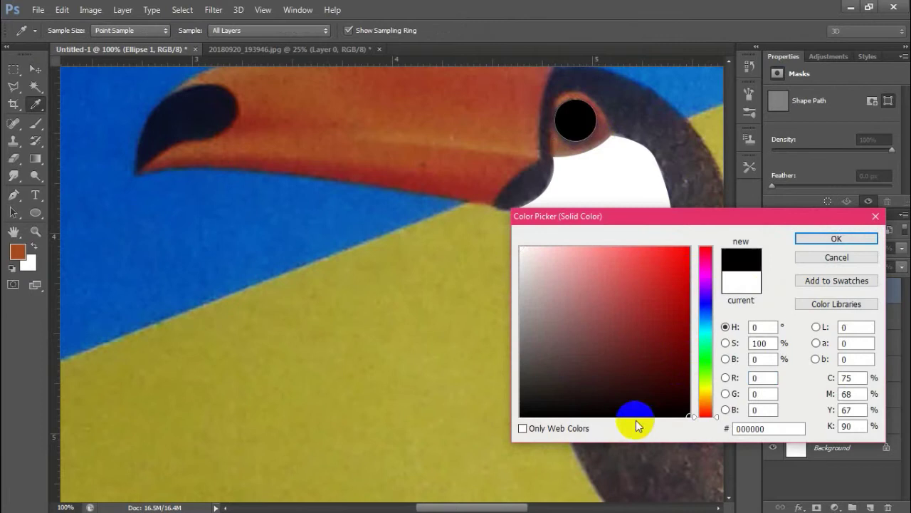
pyautogui.click(837, 239)
pyautogui.rightClick(846, 291)
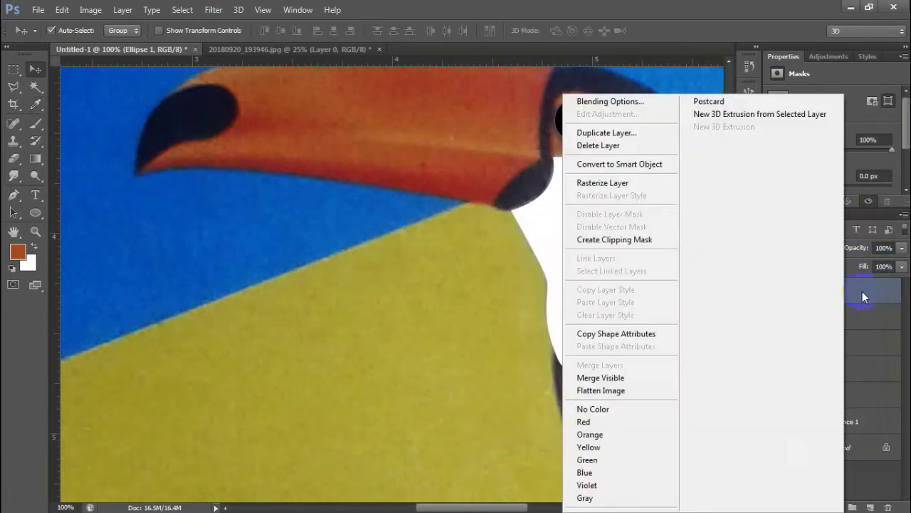
# Duplicate Ellipse 1, recolour the copy dark navy, and shrink it to about 76%.
pyautogui.click(862, 292)
pyautogui.moveTo(871, 288); pyautogui.dragTo(871, 504)
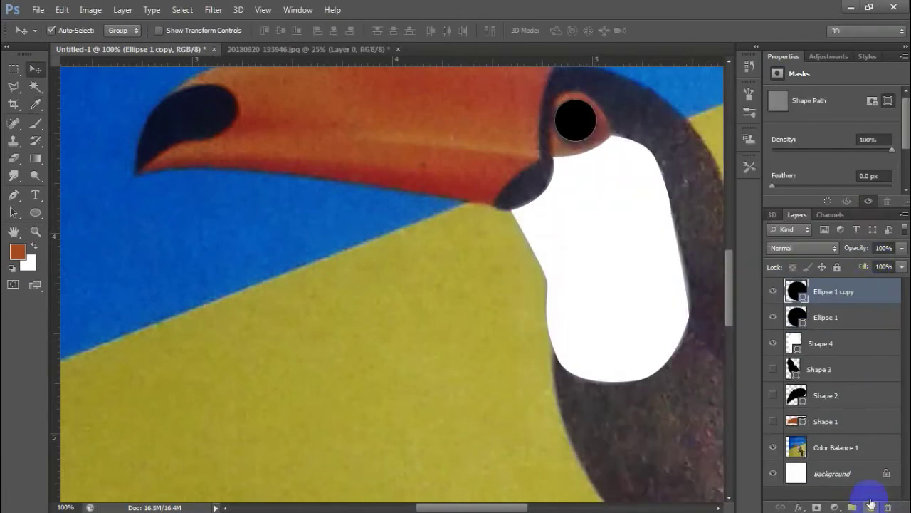
pyautogui.doubleClick(795, 293)
pyautogui.moveTo(701, 397); pyautogui.dragTo(705, 312)
pyautogui.click(680, 377)
pyautogui.click(684, 369)
pyautogui.press('Return')
pyautogui.hotkey('ctrl', 't')
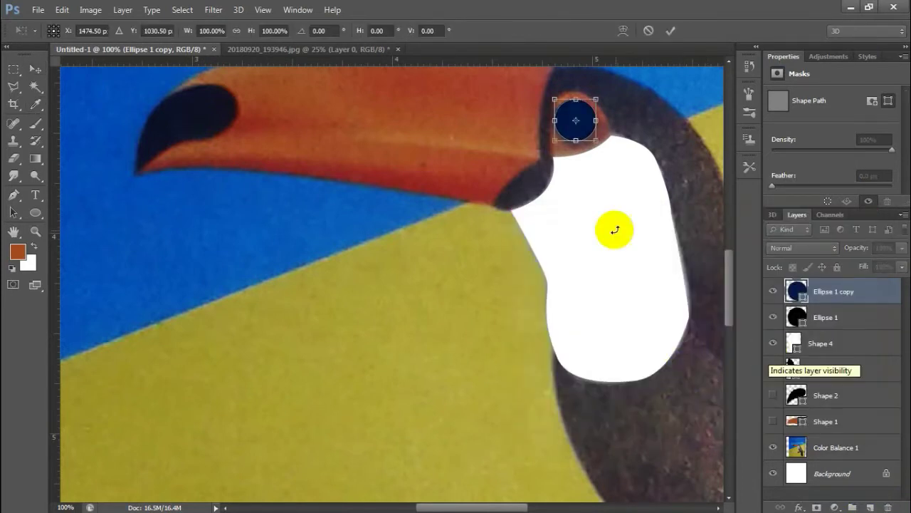
pyautogui.keyDown('alt'); pyautogui.keyDown('shift'); pyautogui.moveTo(596, 141); pyautogui.dragTo(592, 135); pyautogui.keyUp('shift'); pyautogui.keyUp('alt')
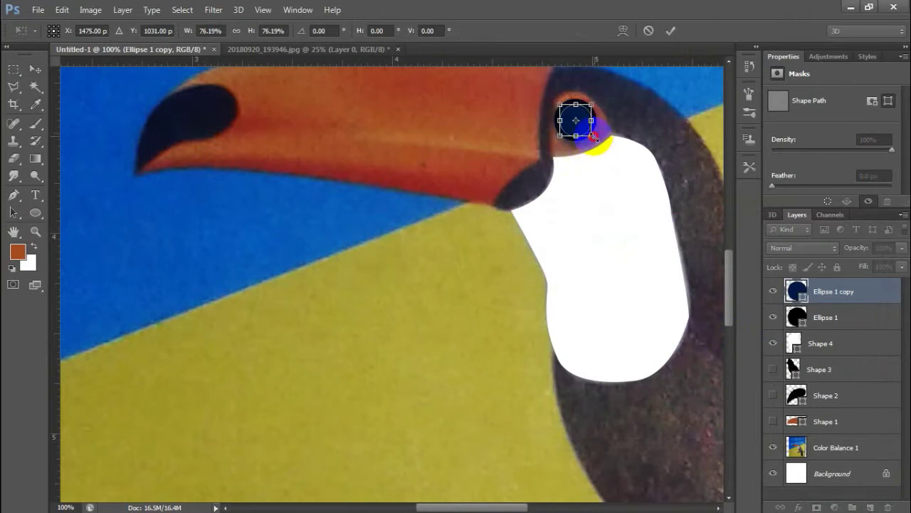
pyautogui.press('Return')
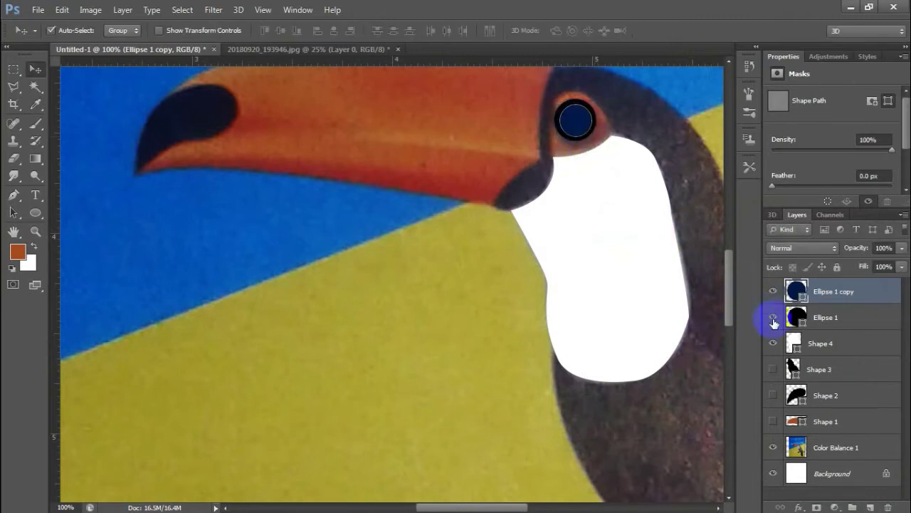
# Duplicate the black circle, move the copy to the top, and shrink it into a pupil.
pyautogui.click(774, 317)
pyautogui.click(773, 291)
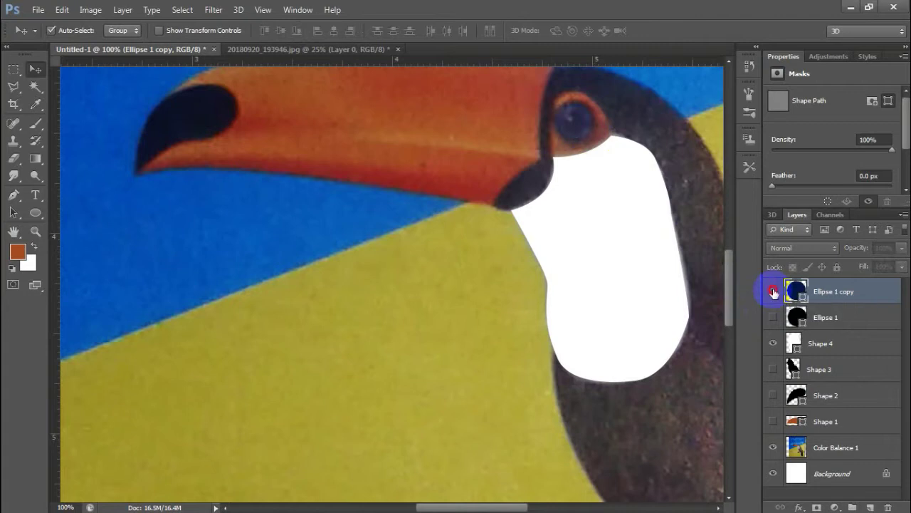
pyautogui.click(773, 292)
pyautogui.click(773, 317)
pyautogui.click(828, 323)
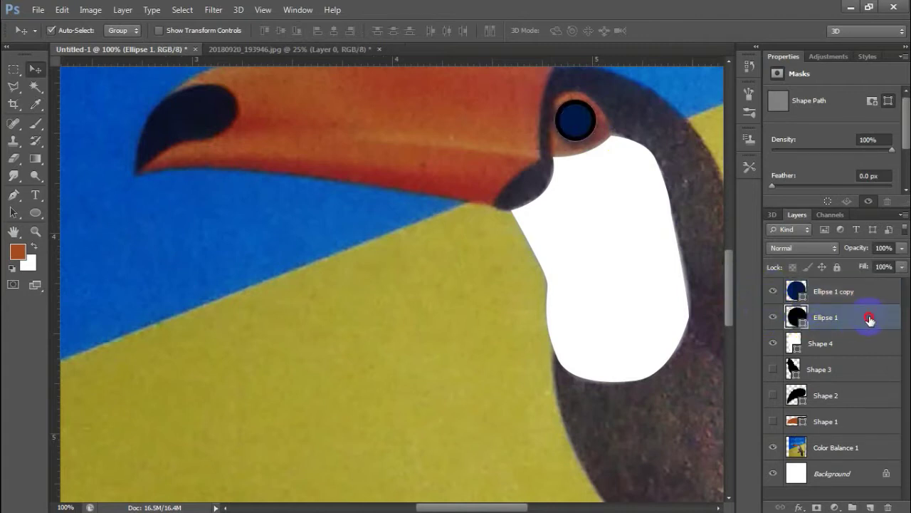
pyautogui.hotkey('ctrl', 'j')
pyautogui.moveTo(869, 317); pyautogui.dragTo(865, 285)
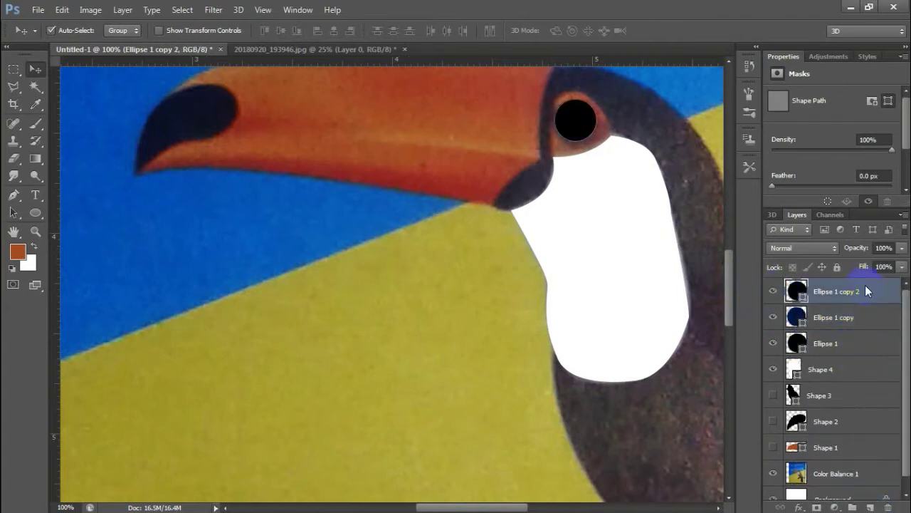
pyautogui.hotkey('ctrl', 't')
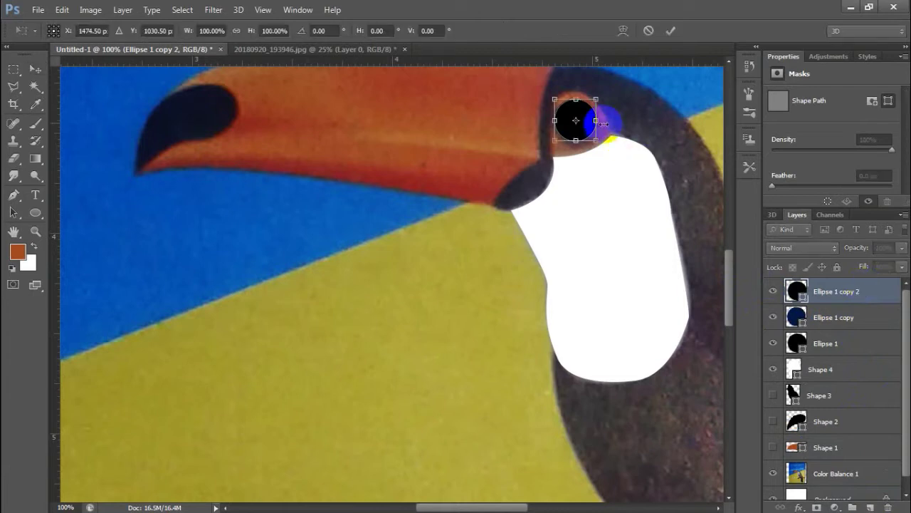
pyautogui.moveTo(553, 98); pyautogui.dragTo(567, 113)
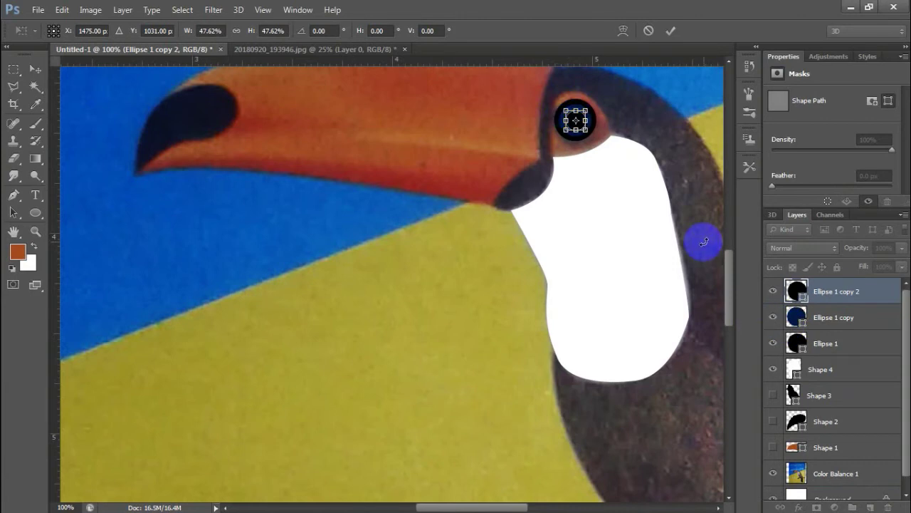
pyautogui.click(670, 33)
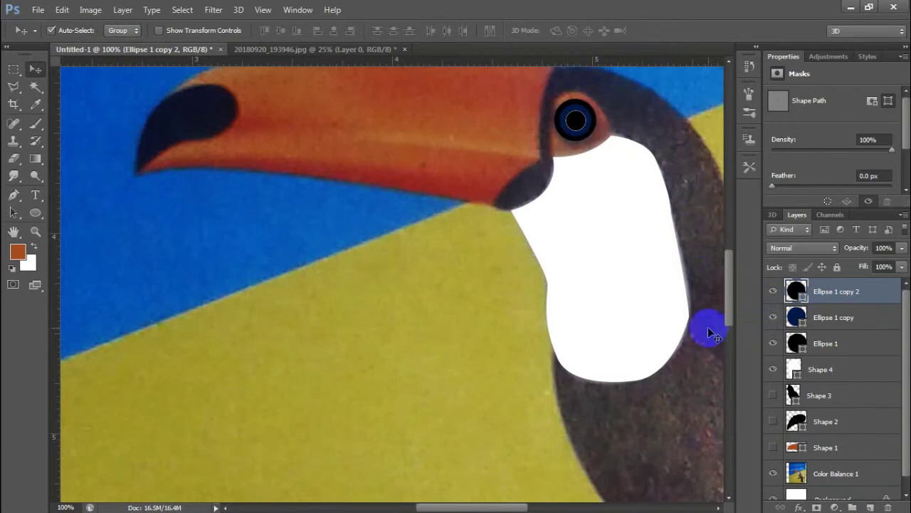
pyautogui.click(709, 329)
# Add anchor points on Shape 4's right edge, bulging it out to about 270.53 px wide.
pyautogui.click(686, 305)
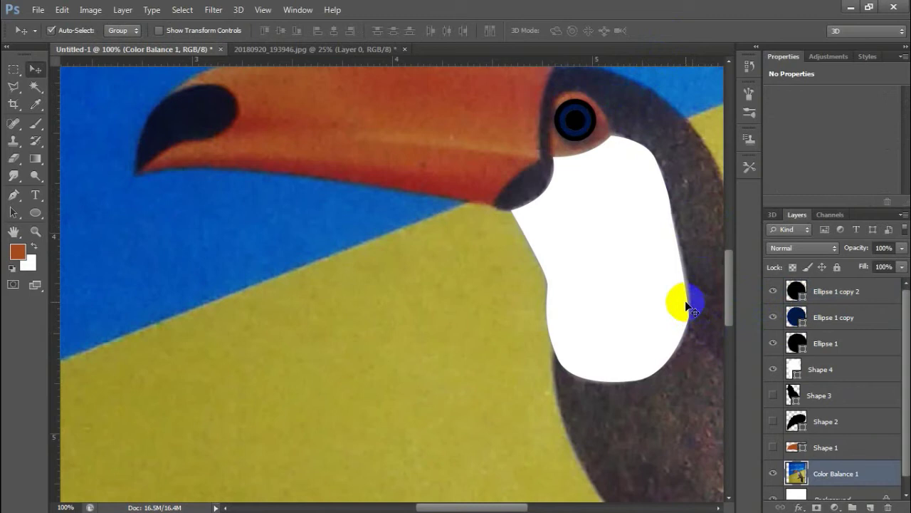
pyautogui.click(685, 305)
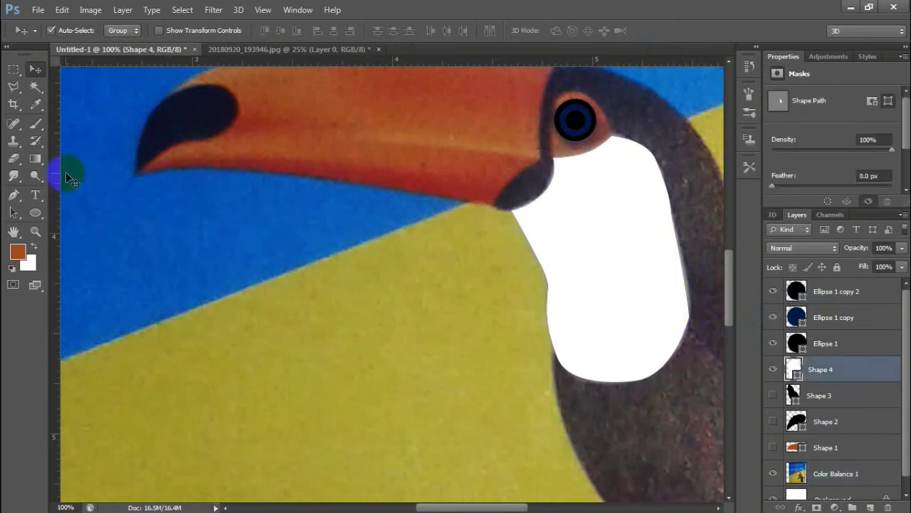
pyautogui.moveTo(13, 193); pyautogui.dragTo(44, 210)
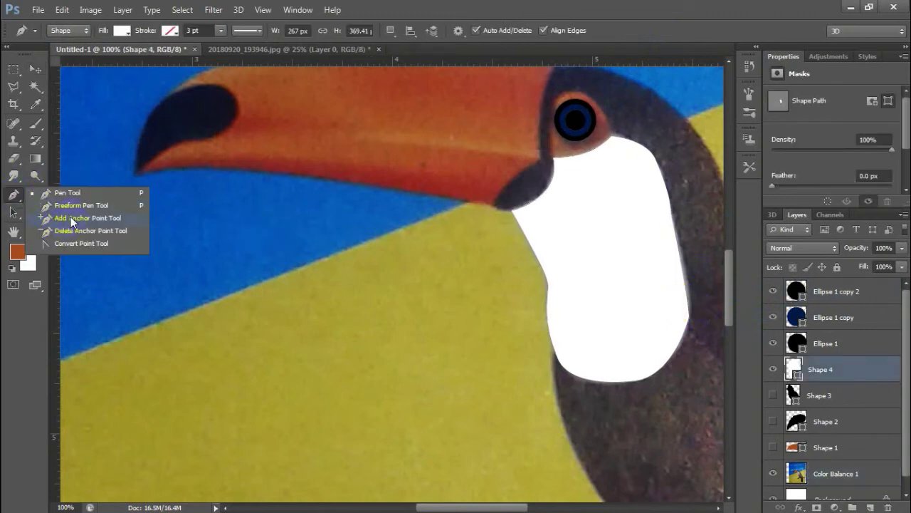
pyautogui.click(71, 222)
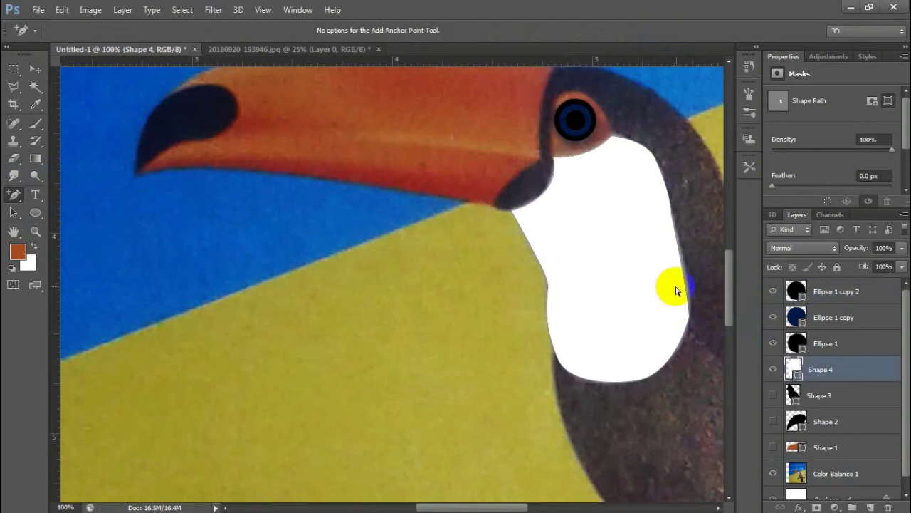
pyautogui.moveTo(683, 286); pyautogui.dragTo(690, 287)
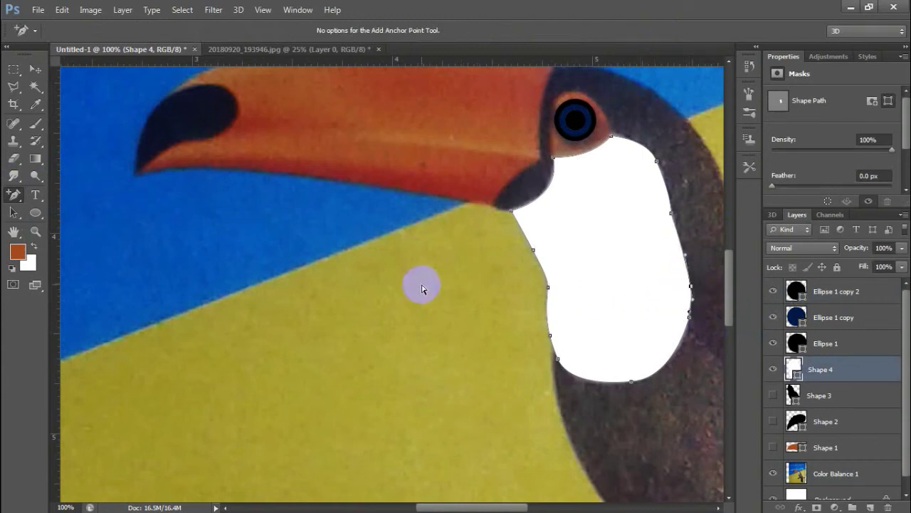
pyautogui.click(690, 320)
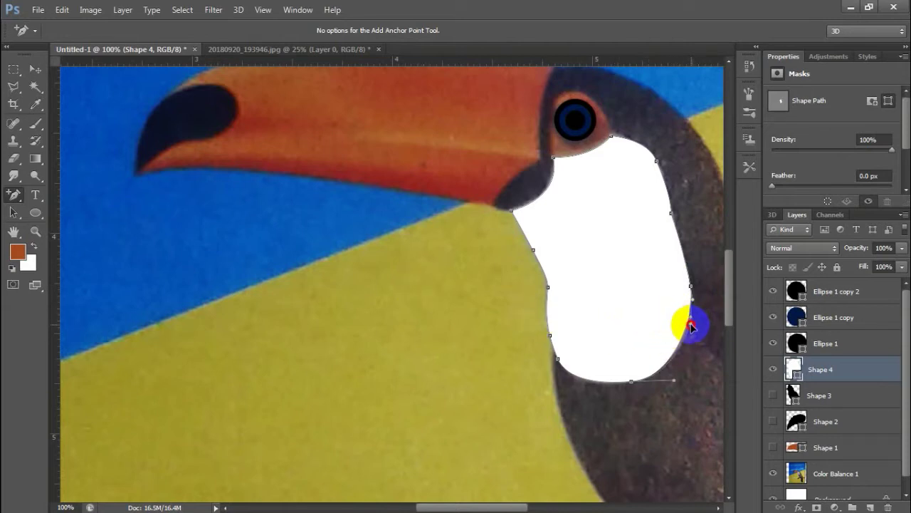
pyautogui.click(690, 326)
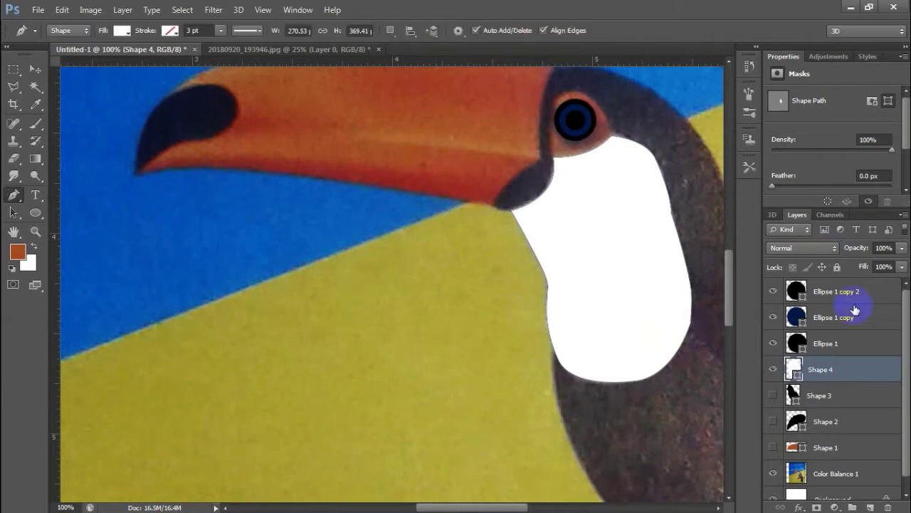
pyautogui.click(147, 197)
pyautogui.click(869, 370)
# Trace Shape 5 around the toucan's eye, temporarily unfilled to fit the photo.
pyautogui.click(554, 163)
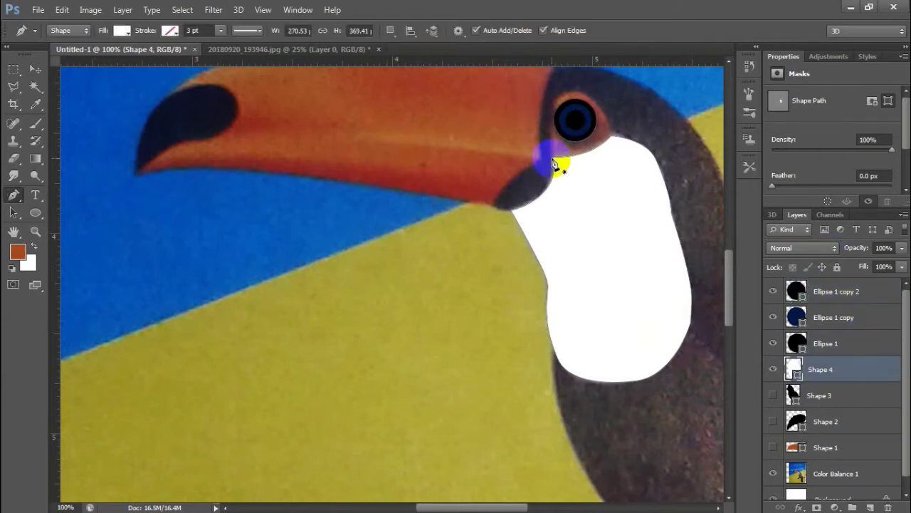
pyautogui.click(552, 127)
pyautogui.moveTo(565, 91)
pyautogui.mouseDown()
pyautogui.moveTo(596, 86)
pyautogui.moveTo(623, 151)
pyautogui.moveTo(613, 139)
pyautogui.mouseUp()
pyautogui.click(552, 155)
pyautogui.click(122, 30)
pyautogui.click(66, 56)
pyautogui.moveTo(14, 199); pyautogui.dragTo(71, 226)
pyautogui.moveTo(584, 167)
pyautogui.mouseDown()
pyautogui.moveTo(608, 150)
pyautogui.moveTo(568, 161)
pyautogui.mouseUp()
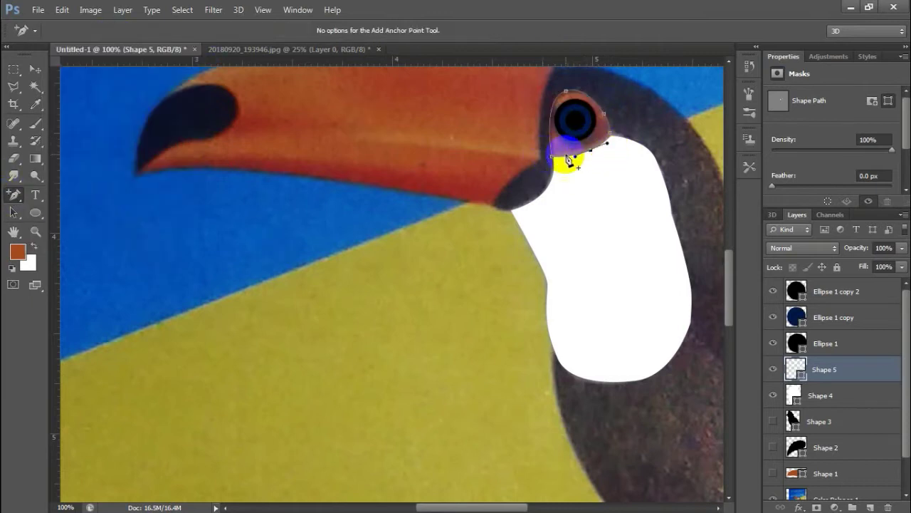
# Fill the Shape 5 eye patch with orange.
pyautogui.press('i')
pyautogui.click(564, 144)
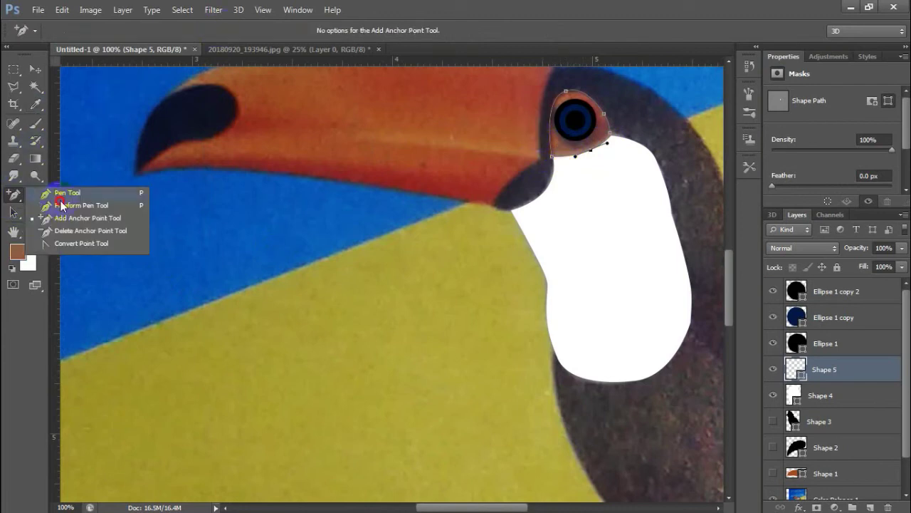
pyautogui.moveTo(14, 194); pyautogui.dragTo(71, 185)
pyautogui.click(122, 30)
pyautogui.click(57, 94)
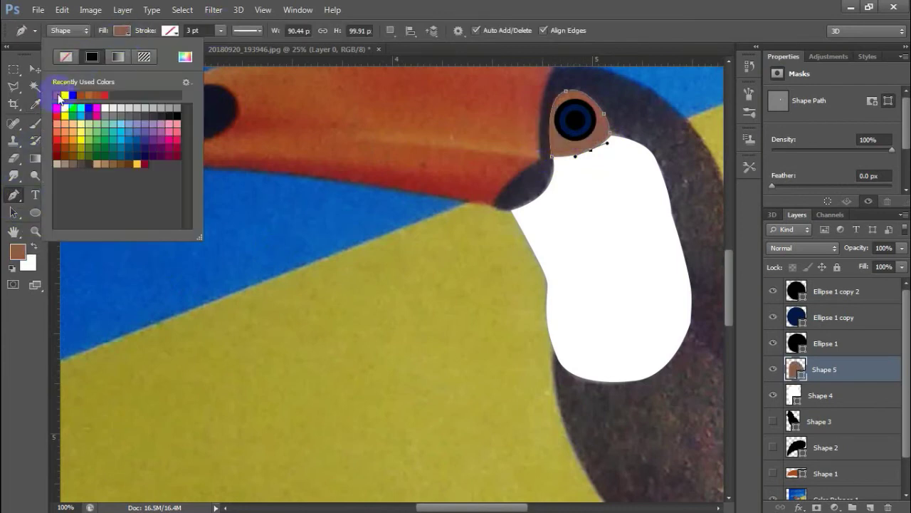
pyautogui.click(65, 135)
pyautogui.click(29, 332)
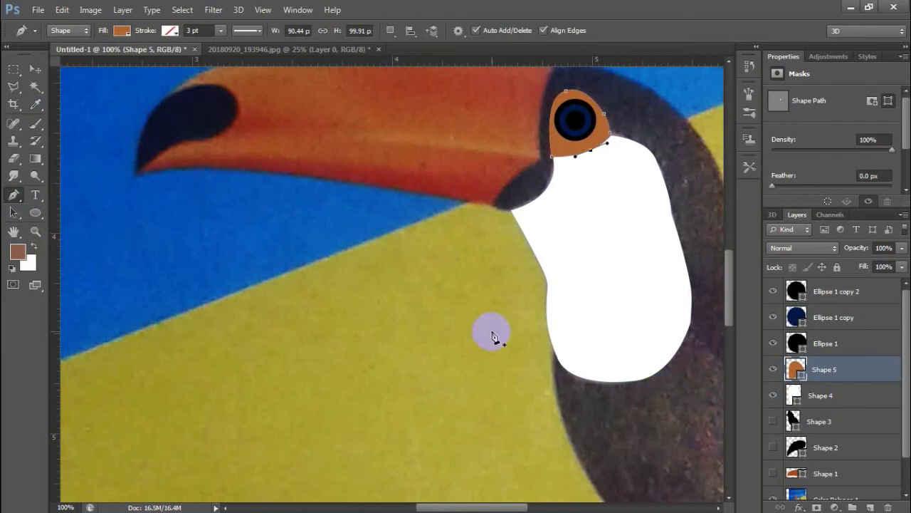
# Make Shape 3, Shape 2 and Shape 1 visible again.
pyautogui.click(773, 420)
pyautogui.click(774, 395)
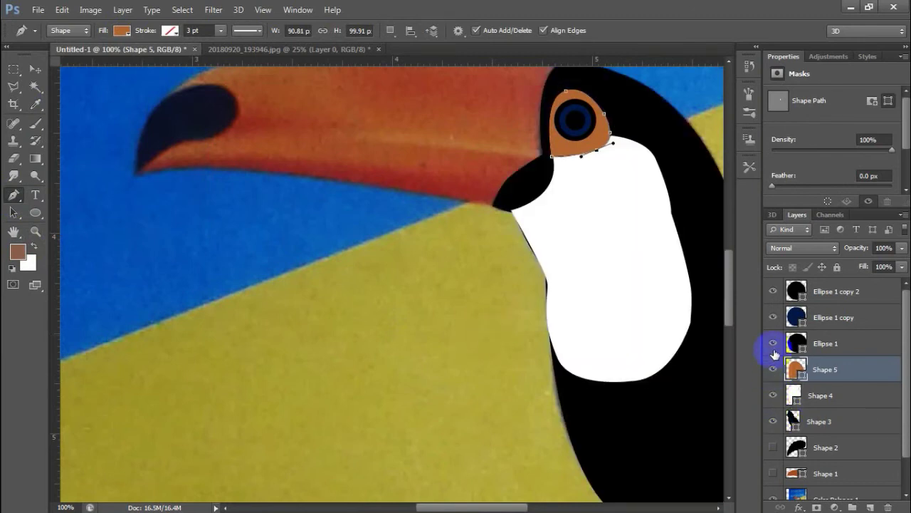
pyautogui.click(773, 447)
pyautogui.click(774, 473)
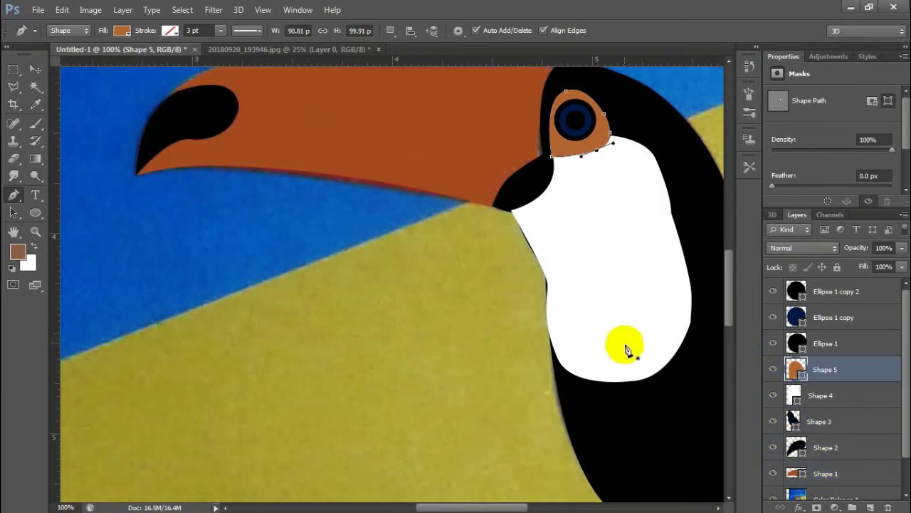
pyautogui.rightClick(14, 195)
pyautogui.click(97, 216)
# Hide Shape 2 through Ellipse 1 copy 2, then re-show and select the Shape 3 body.
pyautogui.click(591, 191)
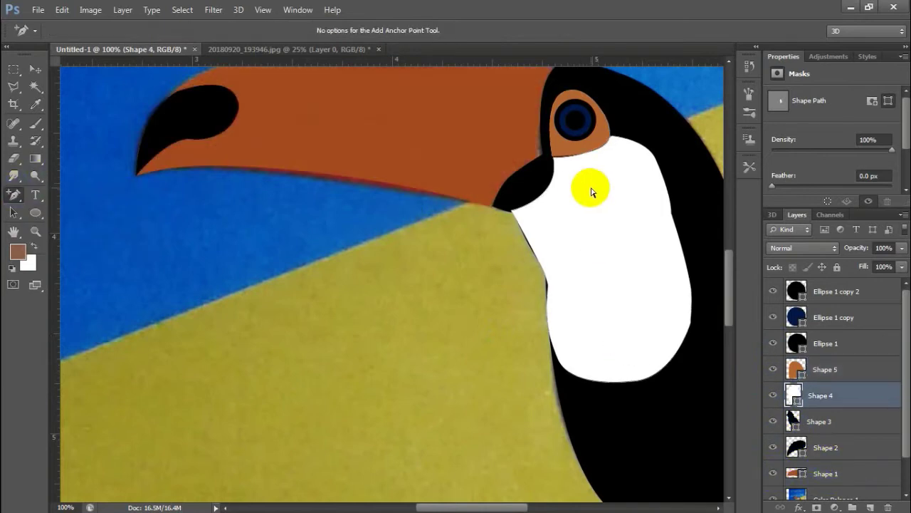
pyautogui.hotkey('ctrl', '-')
pyautogui.hotkey('ctrl', '-')
pyautogui.hotkey('ctrl', '-')
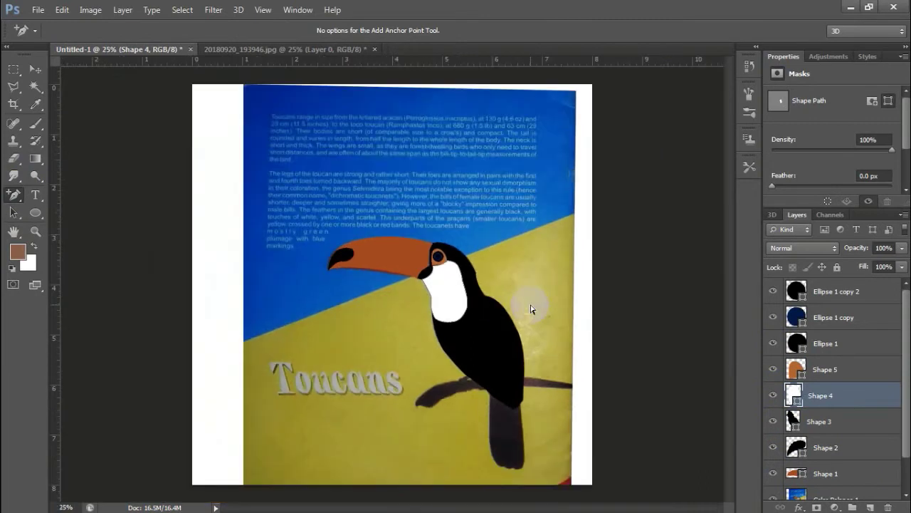
pyautogui.keyDown('ctrl'); pyautogui.click(530, 308); pyautogui.keyUp('ctrl')
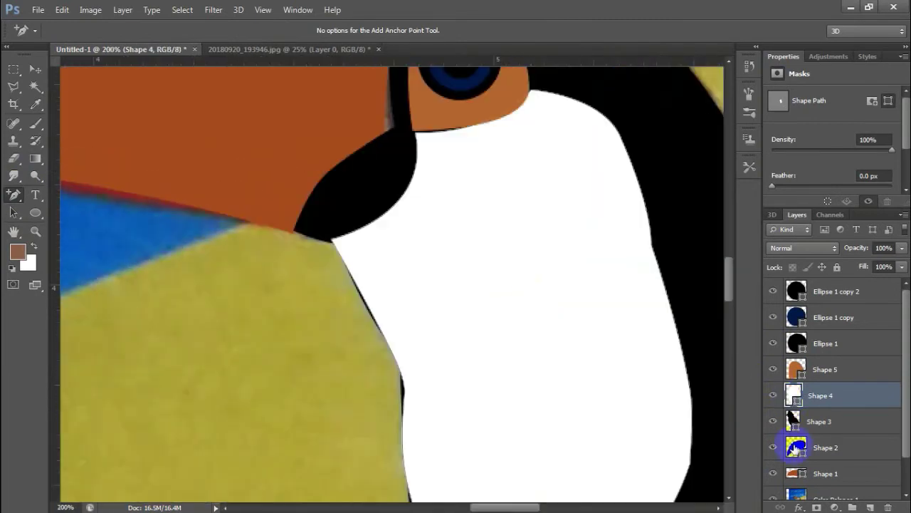
pyautogui.moveTo(776, 445)
pyautogui.mouseDown()
pyautogui.moveTo(767, 382)
pyautogui.moveTo(773, 291)
pyautogui.mouseUp()
pyautogui.scroll(-5, 549, 295)
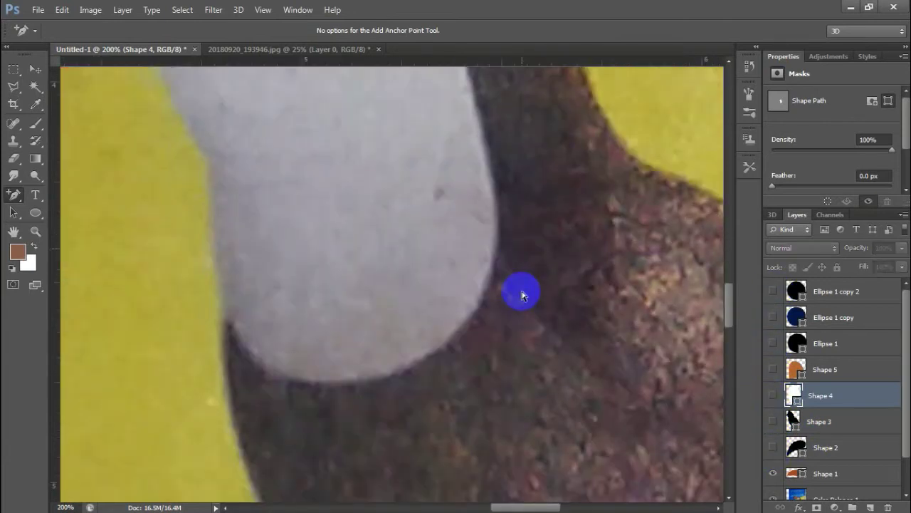
pyautogui.scroll(-3, 520, 295)
pyautogui.hotkey('ctrl', '-')
pyautogui.hotkey('ctrl', '-')
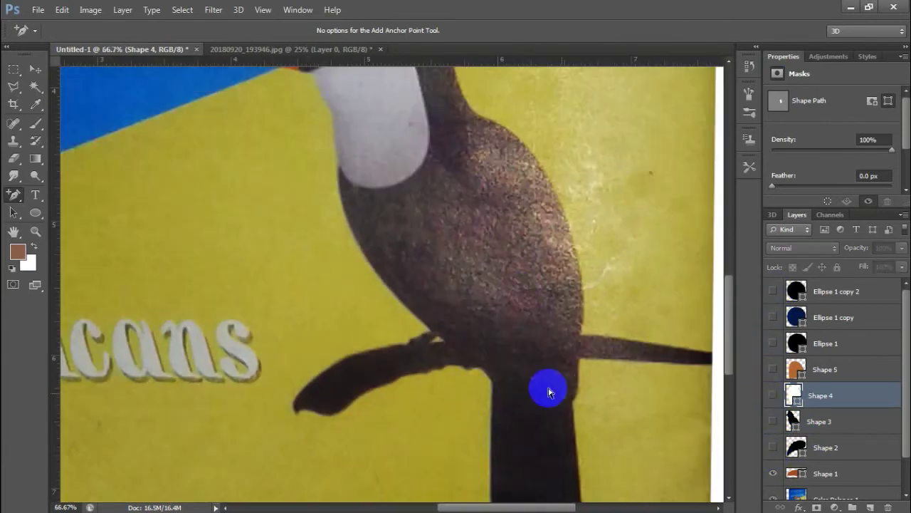
pyautogui.click(772, 421)
pyautogui.click(851, 423)
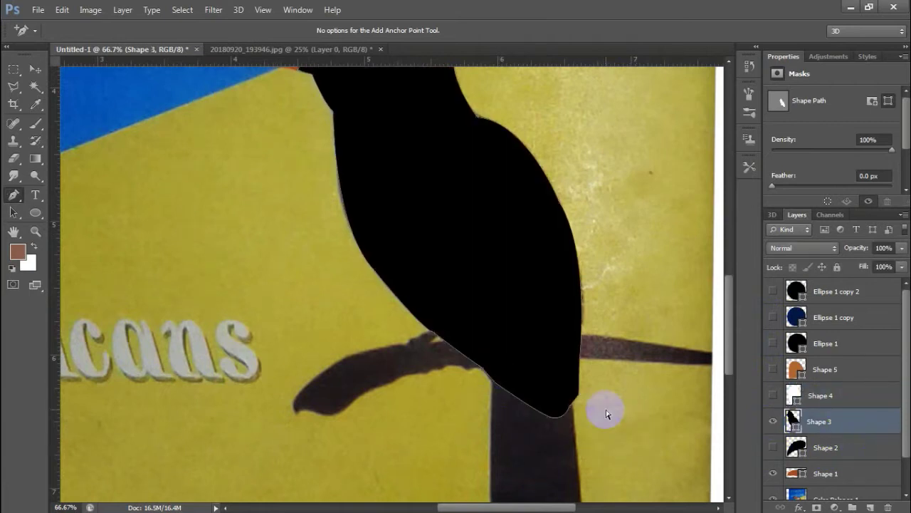
# Trace the toucan's leg as Shape 6, leaving it unfilled to see the photo.
pyautogui.scroll(-3, 636, 482)
pyautogui.moveTo(498, 200); pyautogui.dragTo(484, 205)
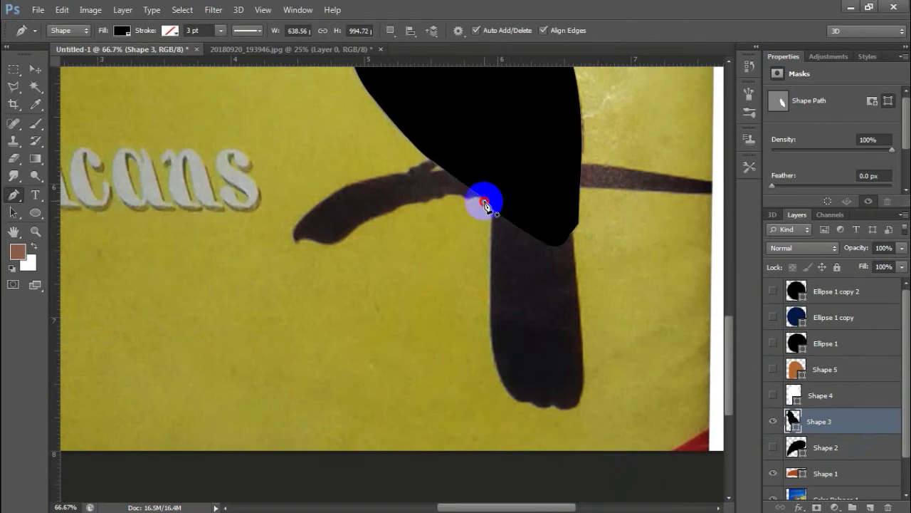
pyautogui.click(496, 207)
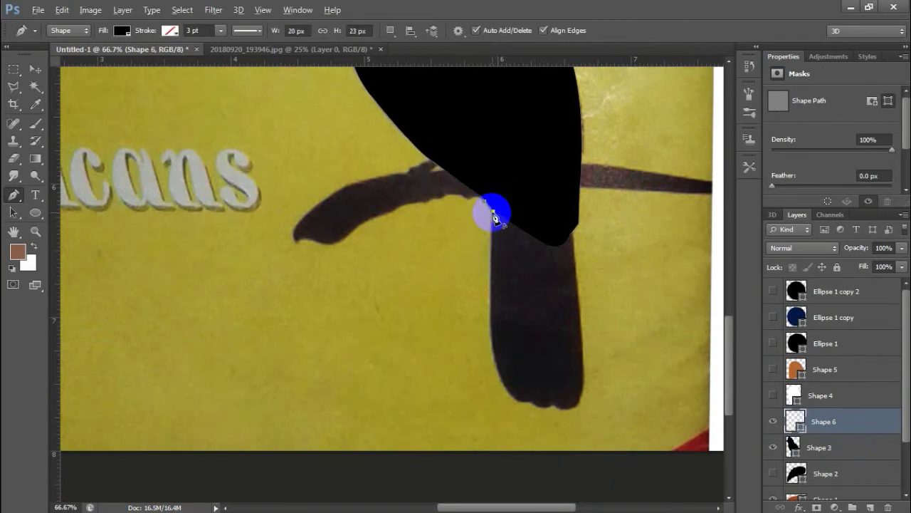
pyautogui.moveTo(511, 394); pyautogui.dragTo(534, 409)
pyautogui.click(541, 398)
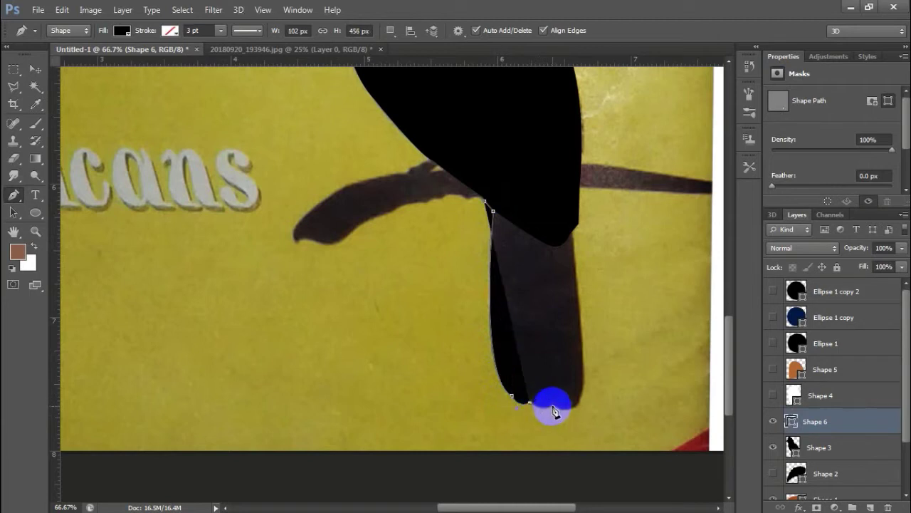
pyautogui.click(552, 405)
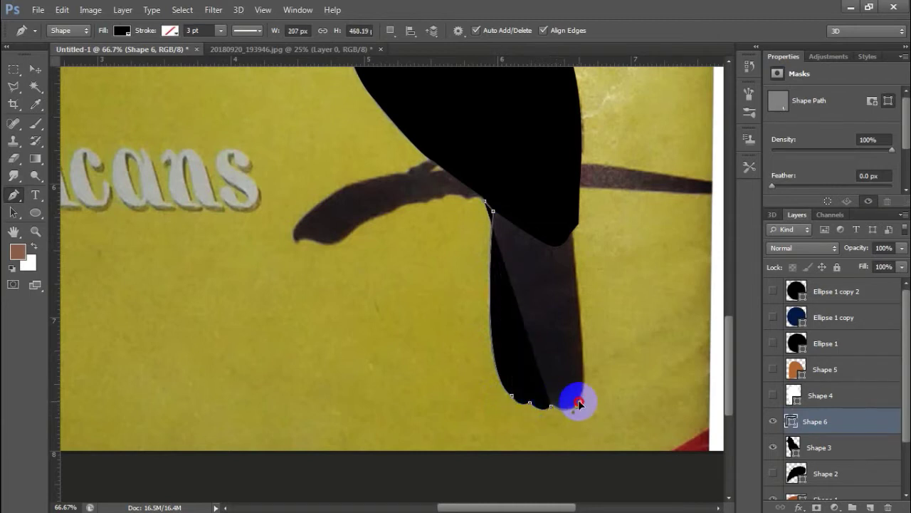
pyautogui.click(575, 408)
pyautogui.moveTo(572, 231); pyautogui.dragTo(549, 110)
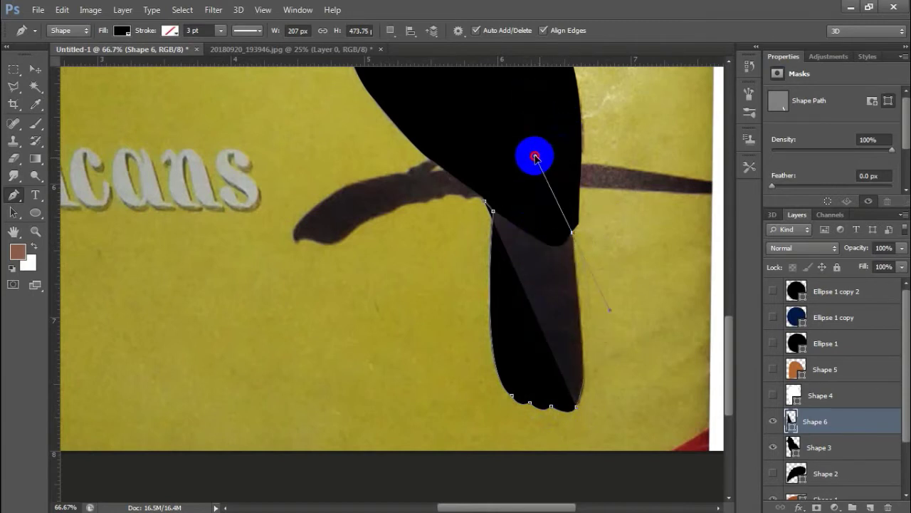
pyautogui.moveTo(550, 111); pyautogui.dragTo(543, 151)
pyautogui.click(493, 211)
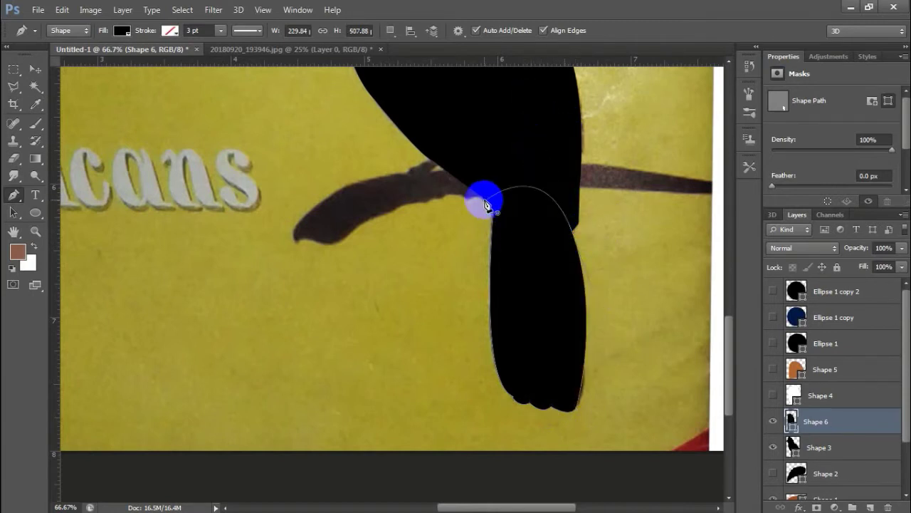
pyautogui.click(122, 31)
pyautogui.click(66, 56)
pyautogui.click(492, 294)
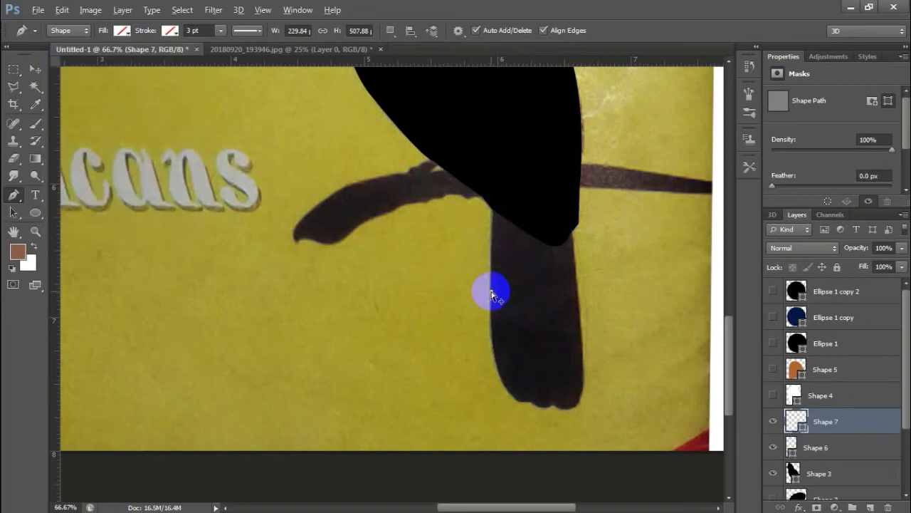
# Add and adjust anchor points so the leg's right edge matches the photo.
pyautogui.hotkey('ctrl', 'z')
pyautogui.moveTo(14, 195); pyautogui.dragTo(71, 222)
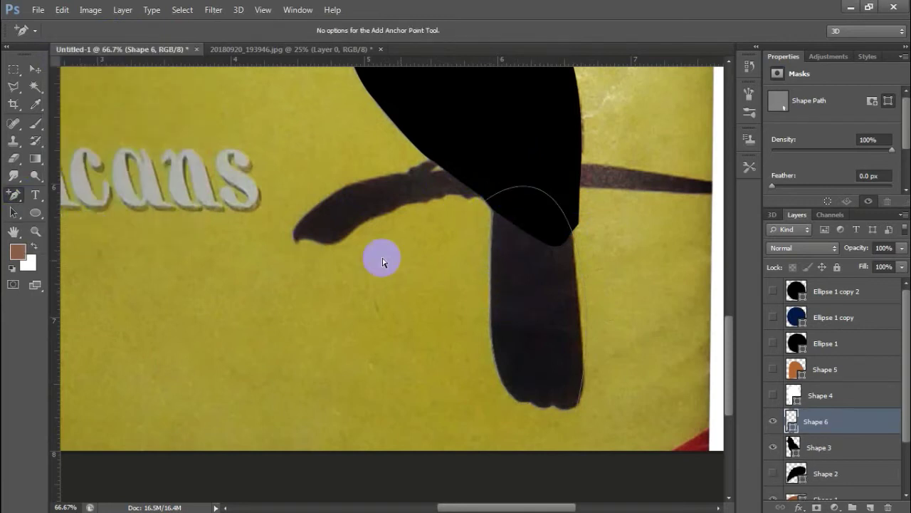
pyautogui.click(496, 319)
pyautogui.click(571, 238)
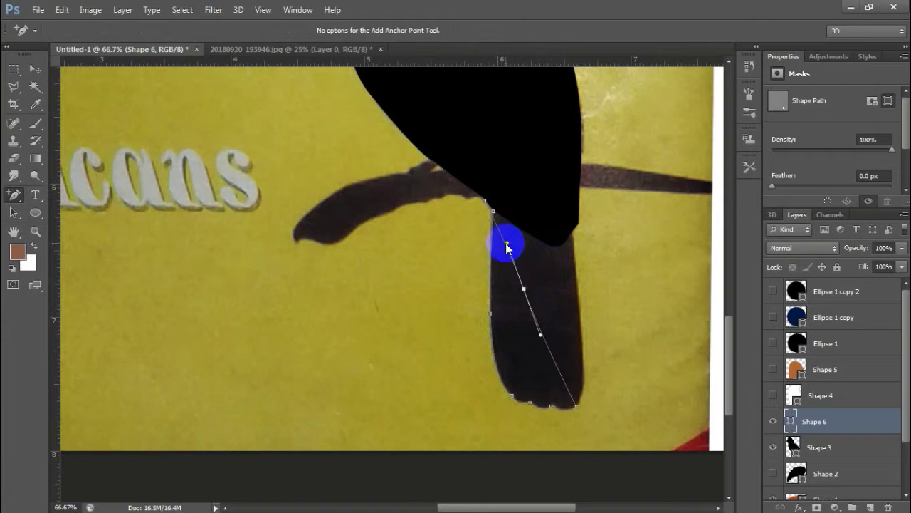
pyautogui.moveTo(573, 237); pyautogui.dragTo(565, 240)
pyautogui.click(583, 387)
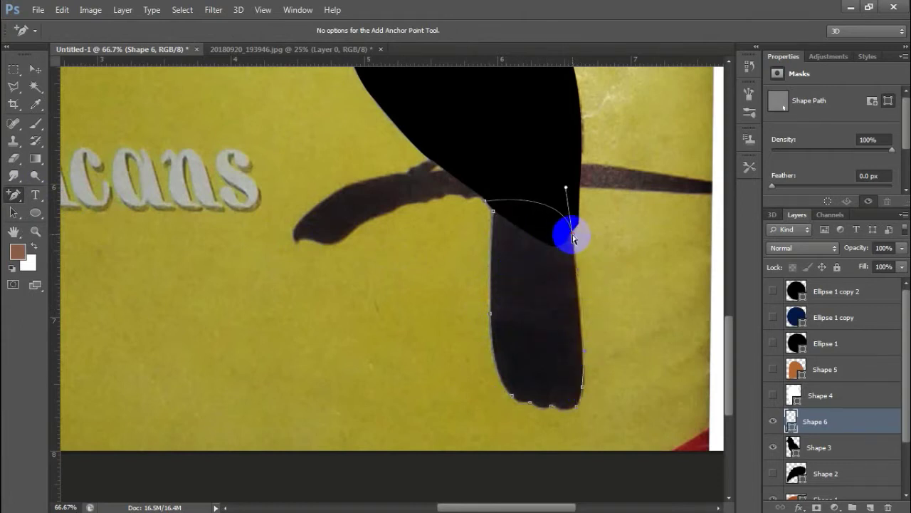
pyautogui.moveTo(573, 237); pyautogui.dragTo(573, 212)
pyautogui.click(803, 463)
pyautogui.click(505, 270)
pyautogui.moveTo(11, 193); pyautogui.dragTo(63, 189)
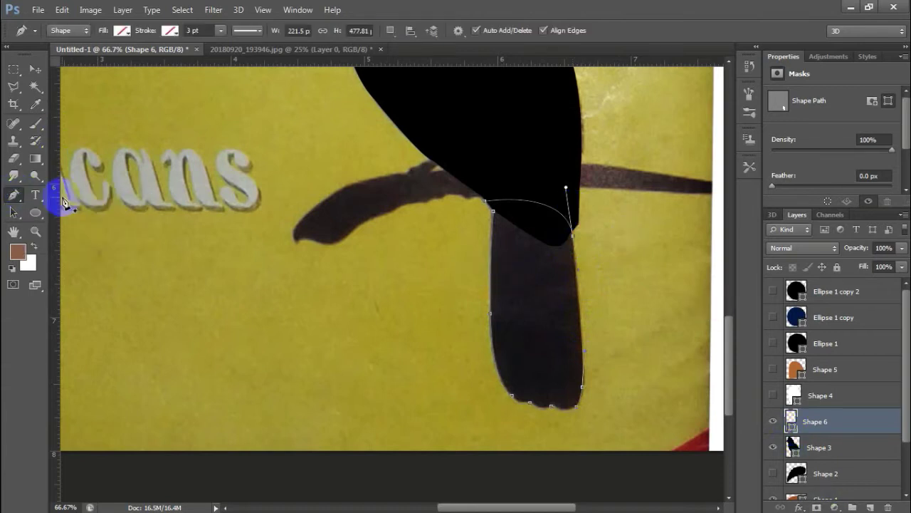
# Fill Shape 6 with near-black #1a1010 and move it below Shape 3.
pyautogui.click(122, 30)
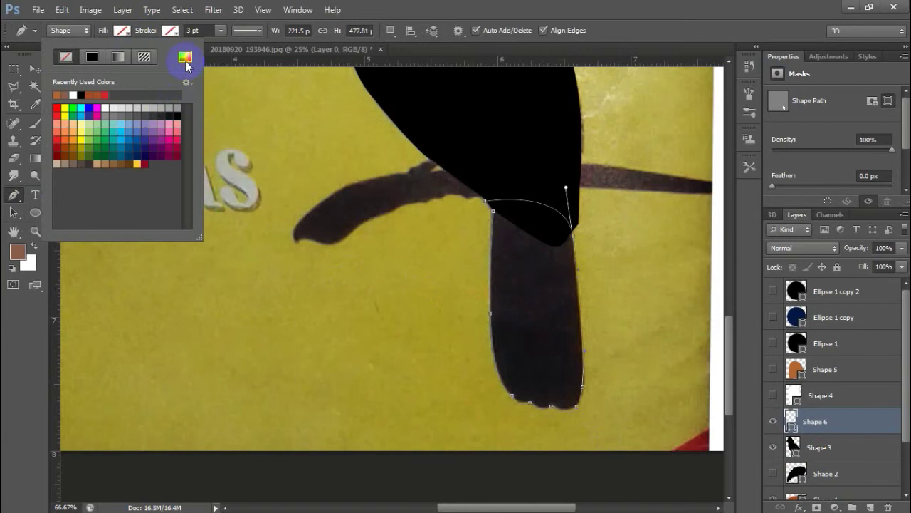
pyautogui.click(185, 57)
pyautogui.click(584, 408)
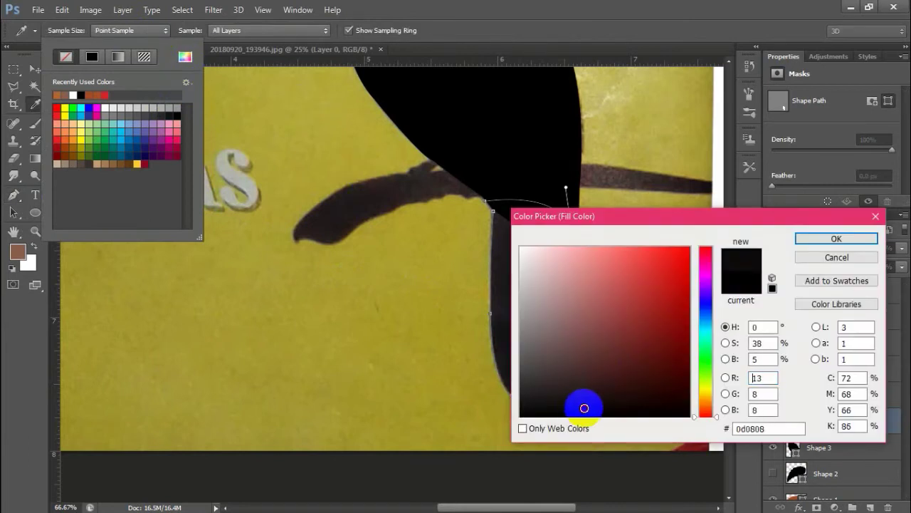
pyautogui.moveTo(583, 408); pyautogui.dragTo(583, 400)
pyautogui.press('Return')
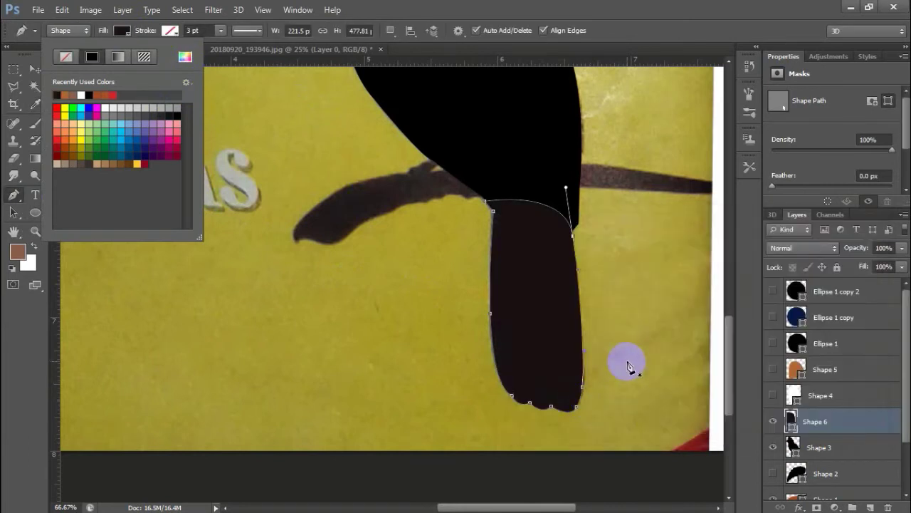
pyautogui.click(611, 366)
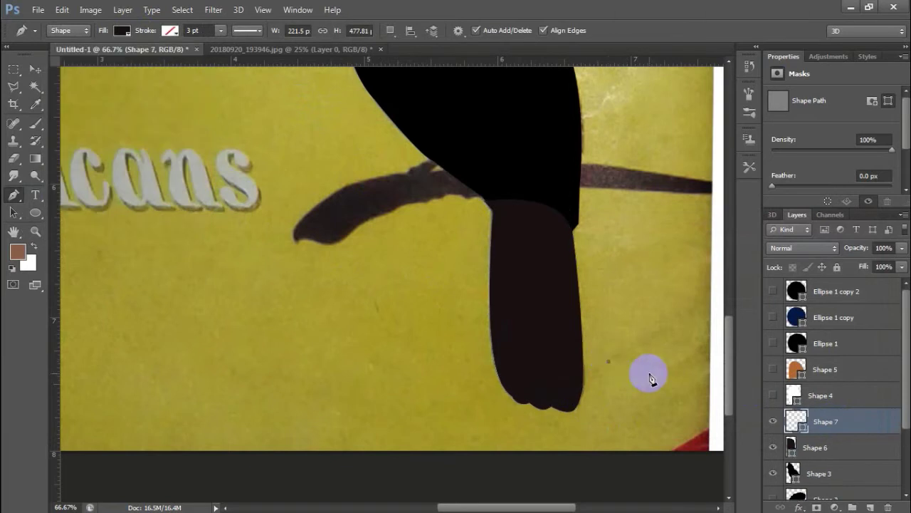
pyautogui.rightClick(14, 194)
pyautogui.click(71, 212)
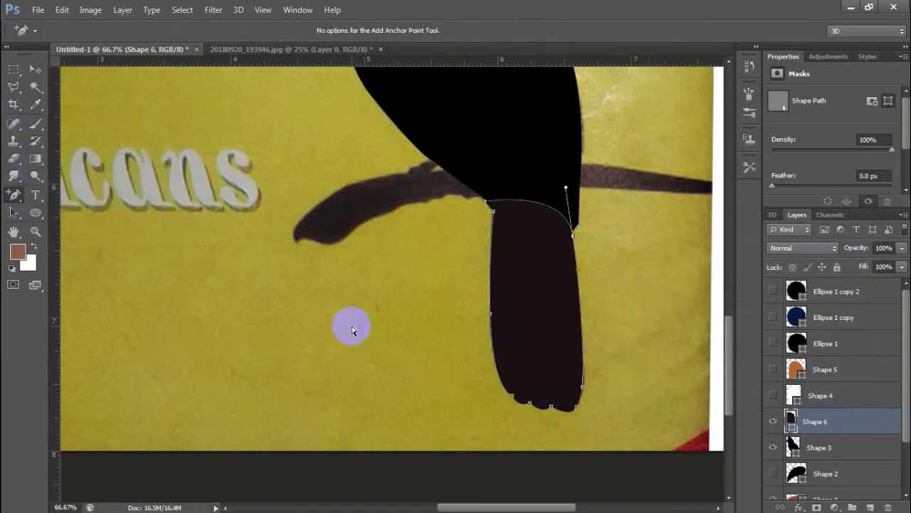
pyautogui.moveTo(861, 427); pyautogui.dragTo(864, 459)
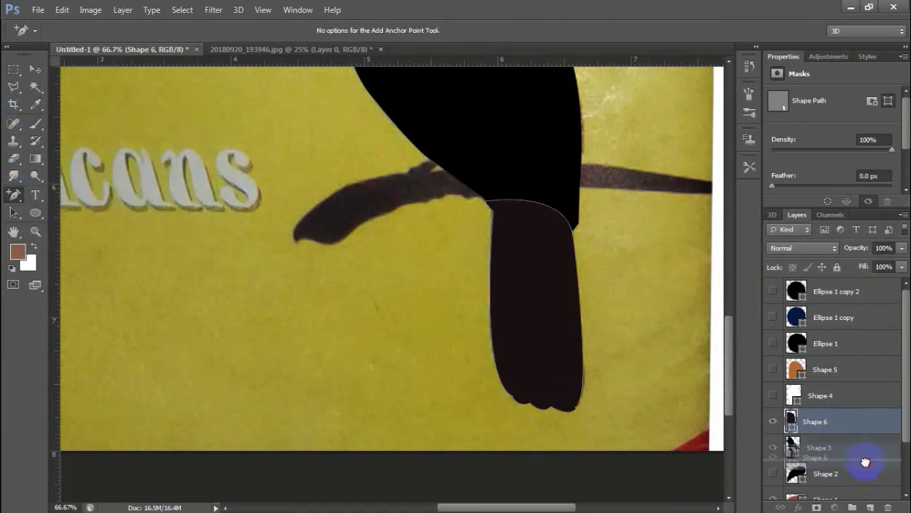
# Select Color Balance 1, fit the poster on screen, and show Shapes 2, 4 and 5.
pyautogui.press('v')
pyautogui.click(605, 285)
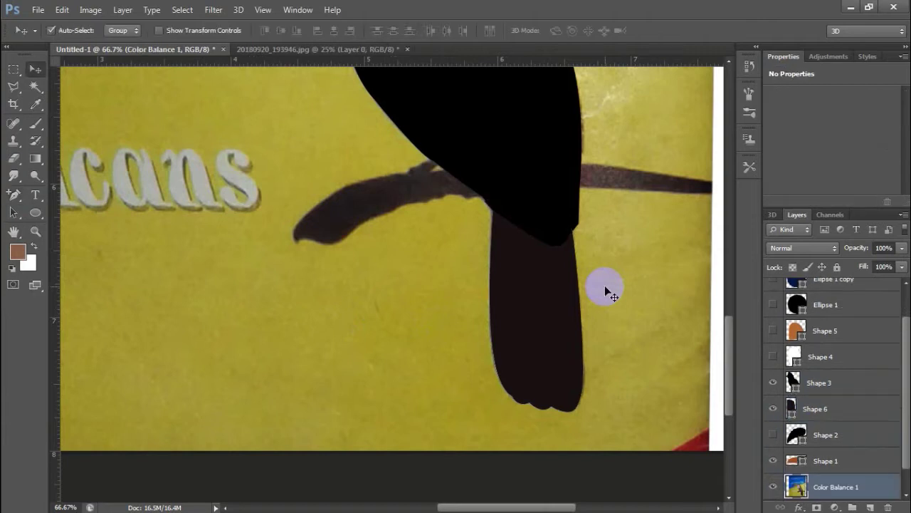
pyautogui.hotkey('ctrl', '0')
pyautogui.click(774, 434)
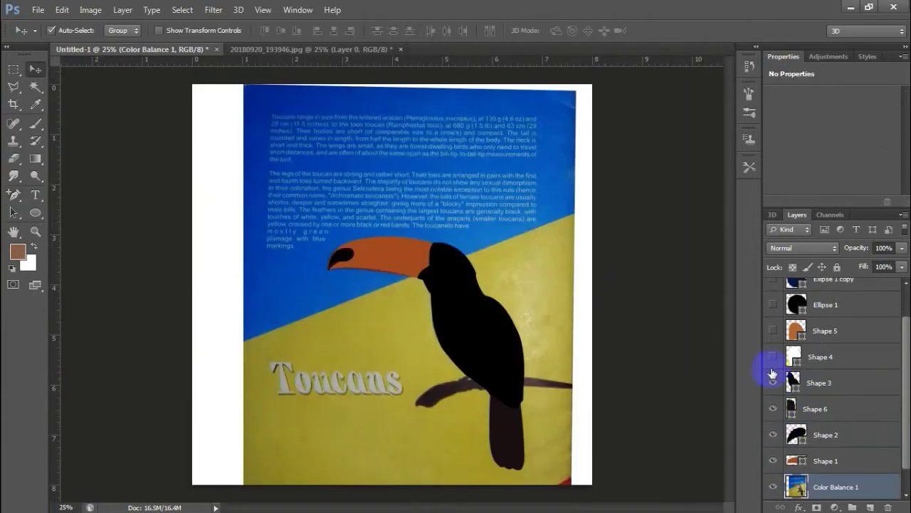
pyautogui.click(773, 356)
pyautogui.click(773, 331)
# Zoom in on the toucan's foot and branch area.
pyautogui.moveTo(905, 340); pyautogui.dragTo(906, 311)
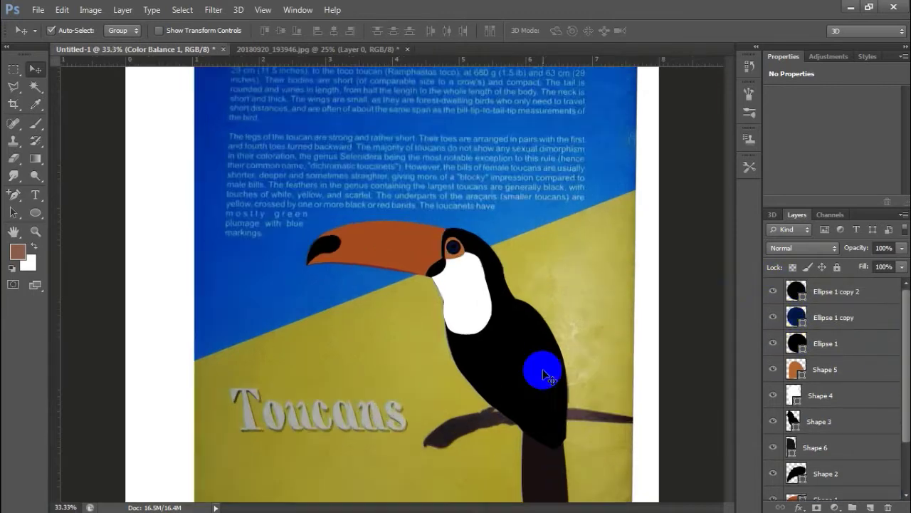
pyautogui.scroll(3, 543, 368)
pyautogui.scroll(1, 543, 368)
pyautogui.moveTo(729, 376); pyautogui.dragTo(729, 387)
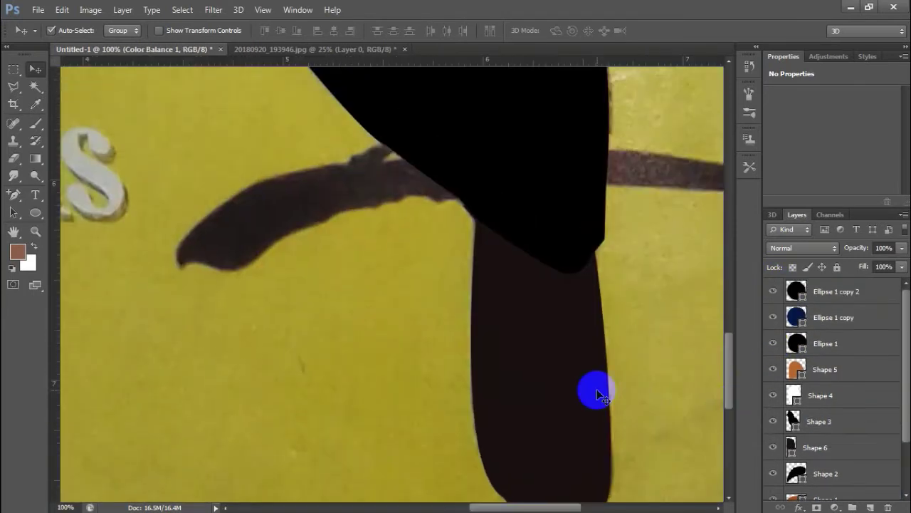
pyautogui.hscroll(2, 234, 289)
pyautogui.press('p')
pyautogui.scroll(-3, 838, 459)
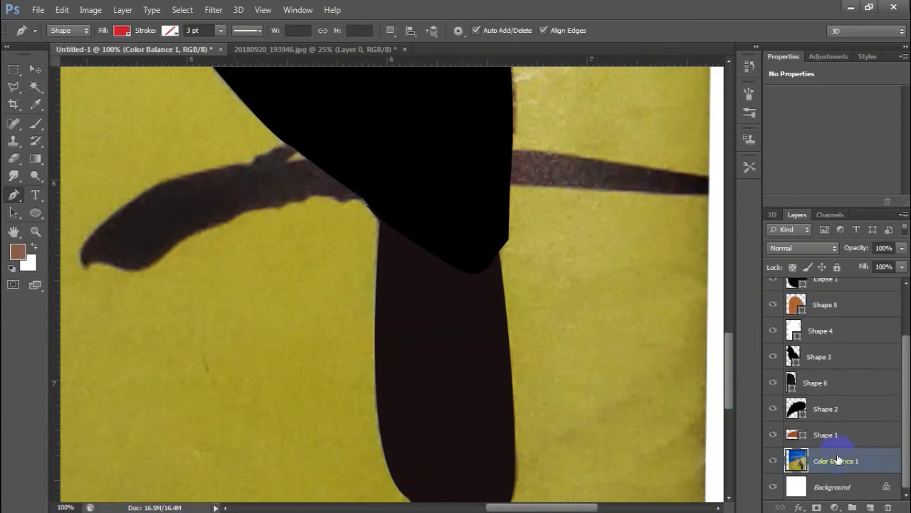
# Start the branch outline at the perch tip, tracing the top edge to its right tip.
pyautogui.click(872, 507)
pyautogui.click(85, 271)
pyautogui.moveTo(98, 234)
pyautogui.mouseDown()
pyautogui.moveTo(120, 227)
pyautogui.moveTo(72, 247)
pyautogui.mouseUp()
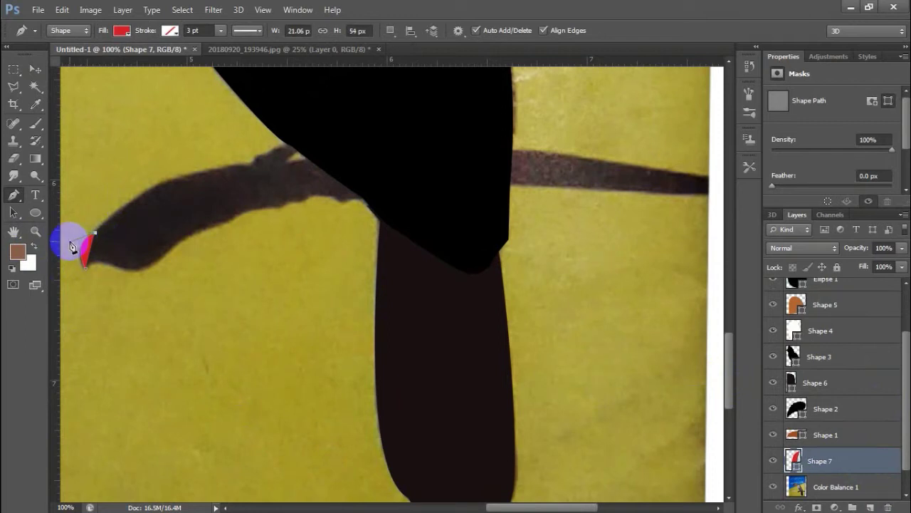
pyautogui.moveTo(153, 187)
pyautogui.mouseDown()
pyautogui.moveTo(172, 191)
pyautogui.moveTo(157, 189)
pyautogui.mouseUp()
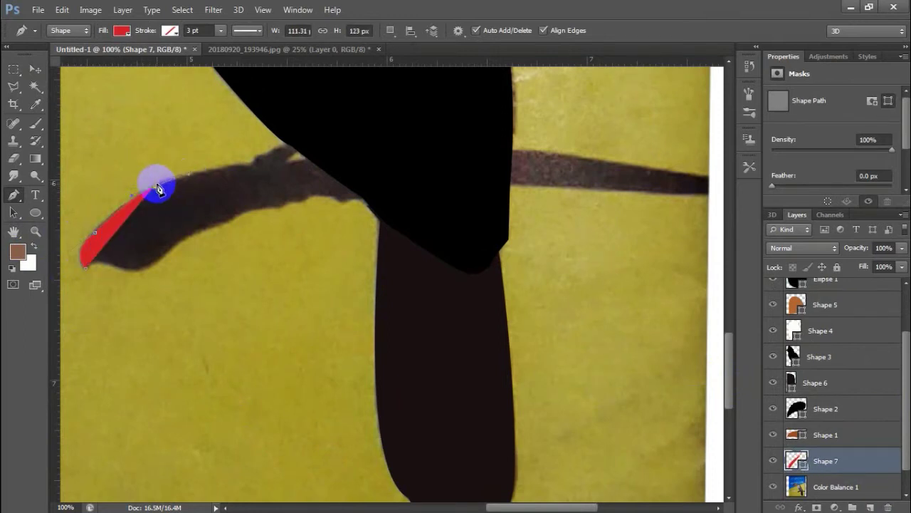
pyautogui.moveTo(250, 166); pyautogui.dragTo(325, 157)
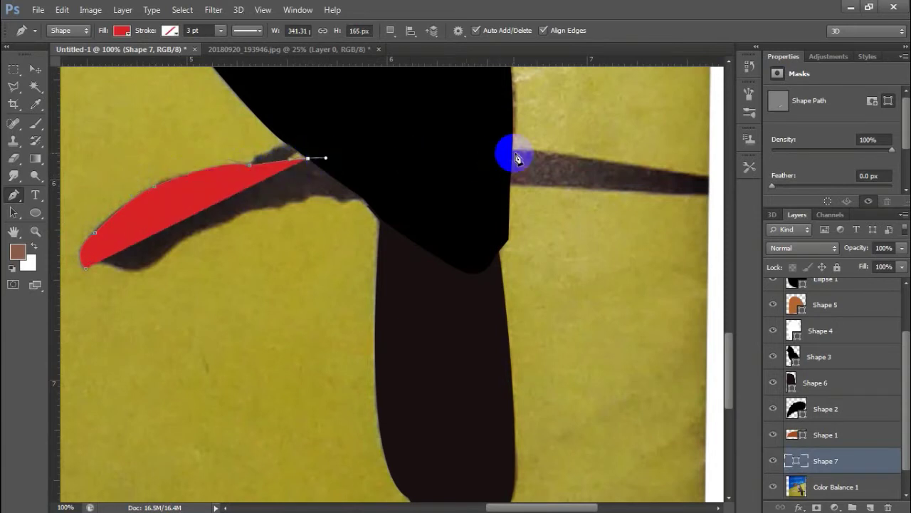
pyautogui.moveTo(533, 152); pyautogui.dragTo(697, 182)
pyautogui.click(708, 183)
pyautogui.hscroll(5, 712, 181)
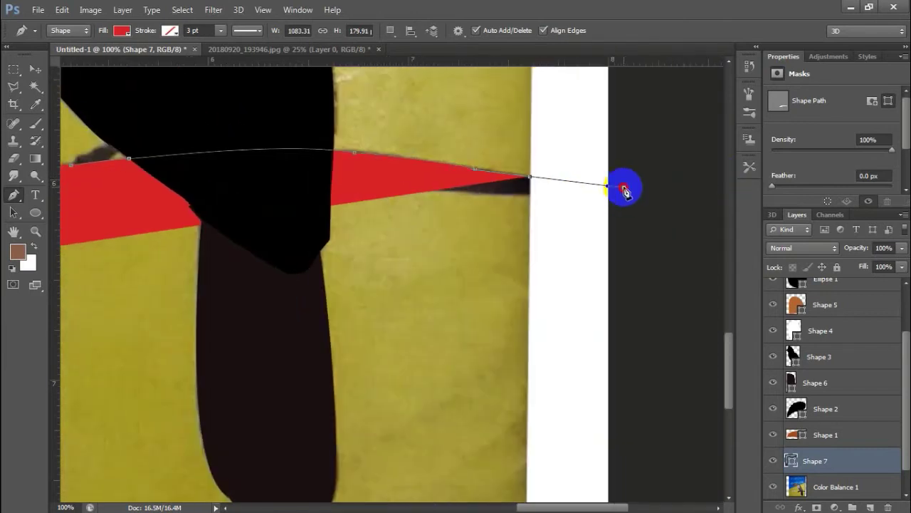
# Trace the branch's lower edge back, close Shape 7, and set its fill to none.
pyautogui.click(622, 189)
pyautogui.click(638, 243)
pyautogui.click(462, 230)
pyautogui.click(207, 240)
pyautogui.click(122, 249)
pyautogui.hscroll(-6, 122, 249)
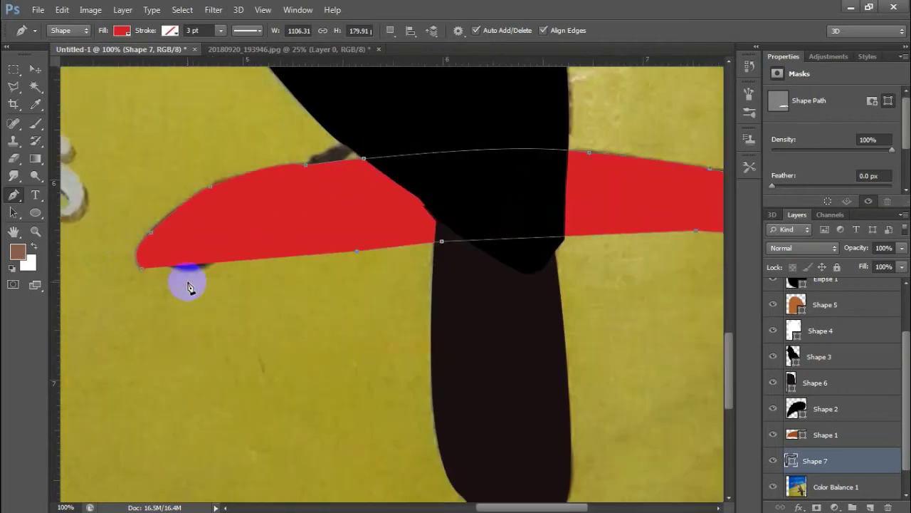
pyautogui.click(140, 268)
pyautogui.click(122, 31)
pyautogui.click(66, 56)
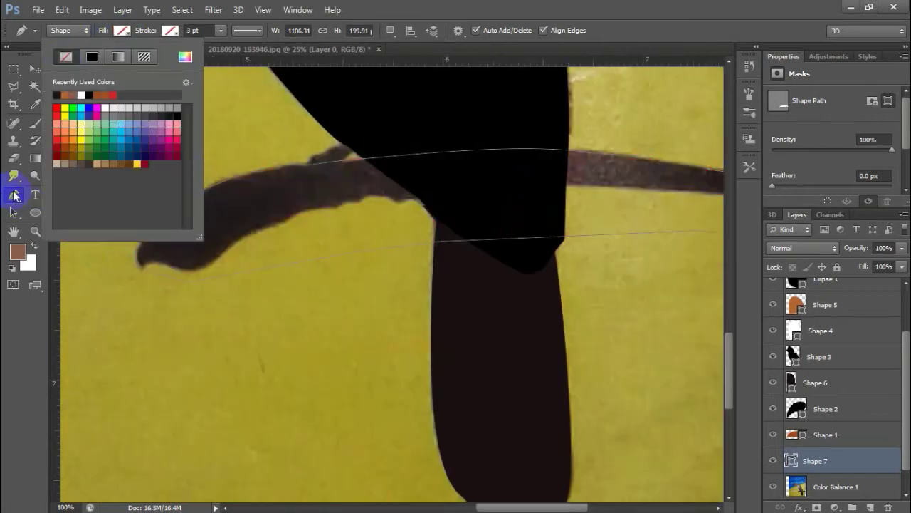
# Add and drag anchor points to fit the branch outline's left and middle lower edge.
pyautogui.moveTo(14, 196); pyautogui.dragTo(72, 228)
pyautogui.click(252, 214)
pyautogui.moveTo(316, 259); pyautogui.dragTo(299, 218)
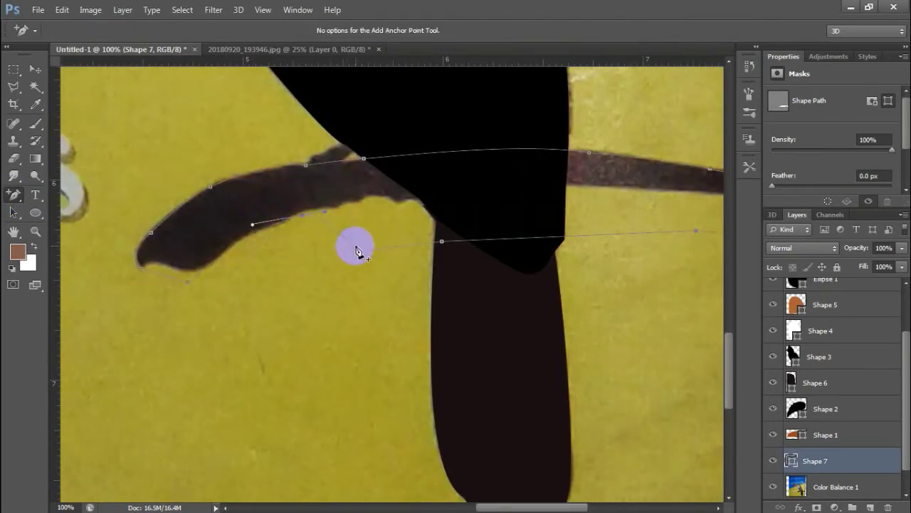
pyautogui.moveTo(358, 255); pyautogui.dragTo(378, 213)
pyautogui.moveTo(441, 240); pyautogui.dragTo(475, 185)
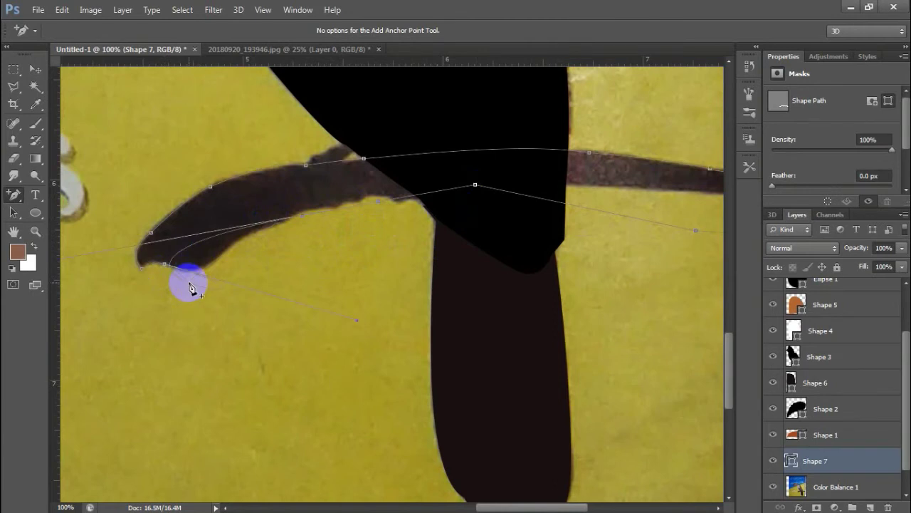
pyautogui.hscroll(-2, 136, 271)
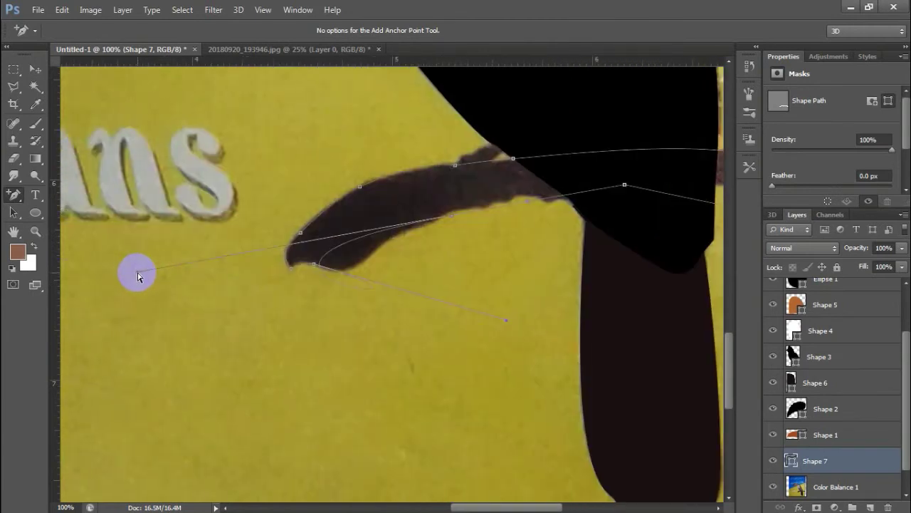
pyautogui.moveTo(138, 276); pyautogui.dragTo(373, 242)
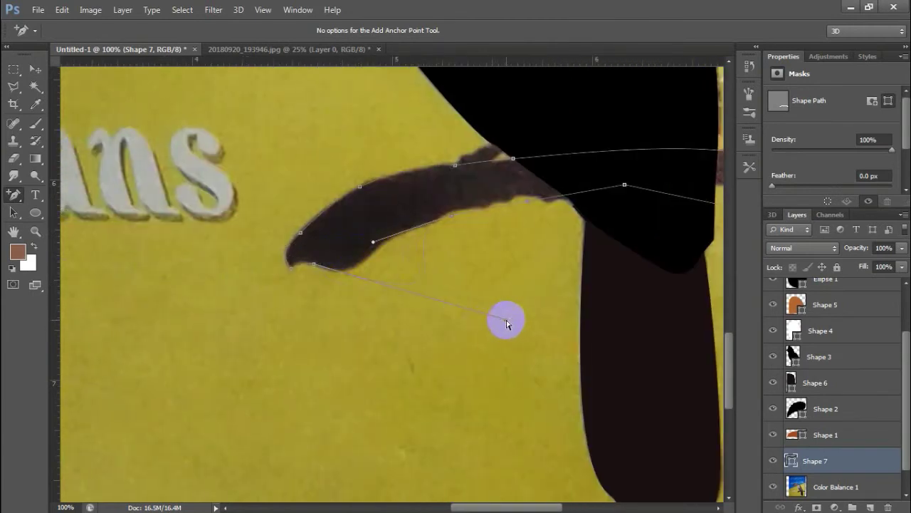
pyautogui.moveTo(506, 324); pyautogui.dragTo(375, 279)
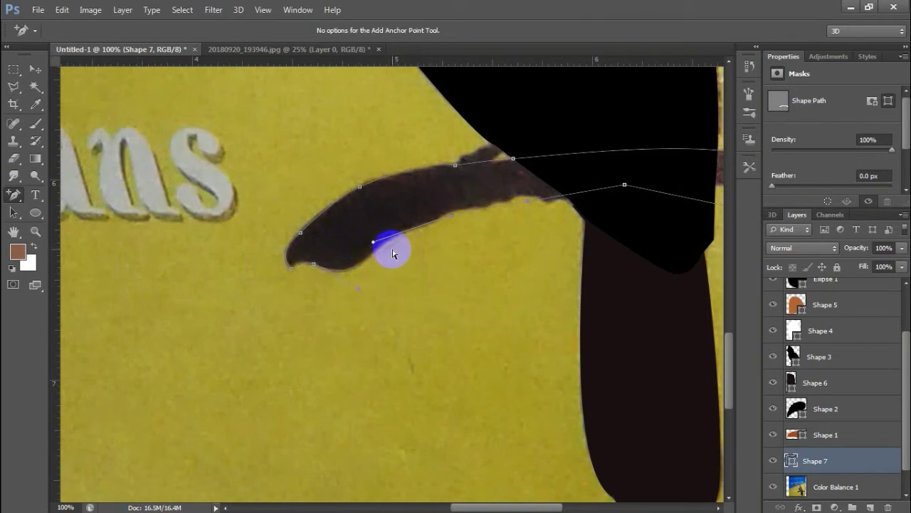
pyautogui.moveTo(383, 246)
pyautogui.mouseDown()
pyautogui.moveTo(389, 250)
pyautogui.moveTo(347, 282)
pyautogui.mouseUp()
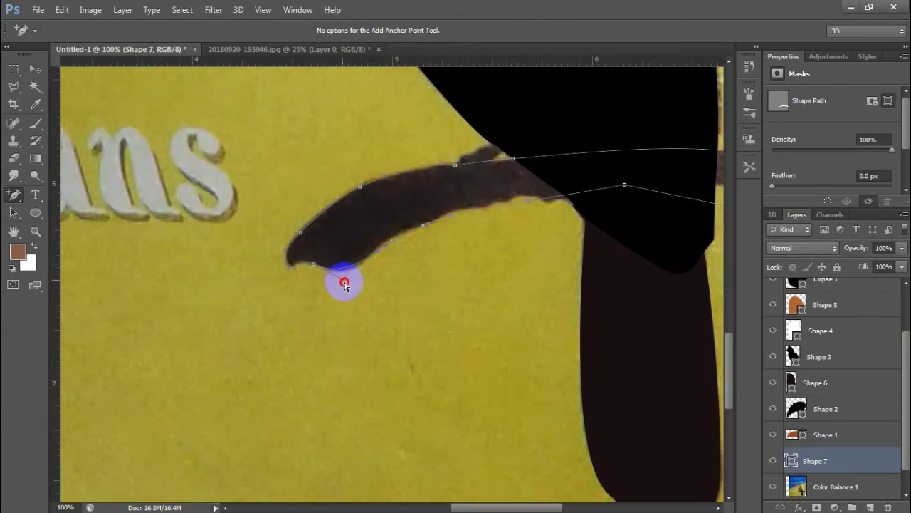
pyautogui.moveTo(383, 244)
pyautogui.mouseDown()
pyautogui.moveTo(429, 226)
pyautogui.moveTo(402, 235)
pyautogui.mouseUp()
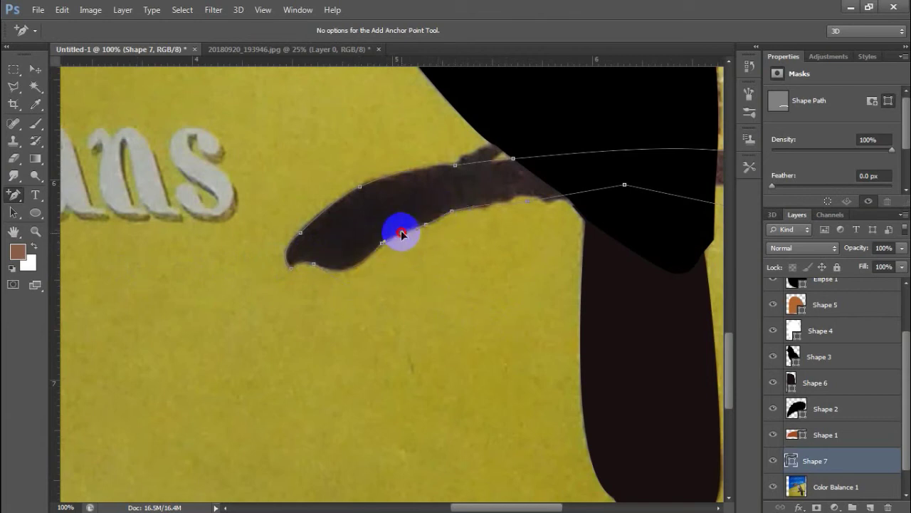
# Add more points along the lower right edge and pull them onto the branch.
pyautogui.click(401, 235)
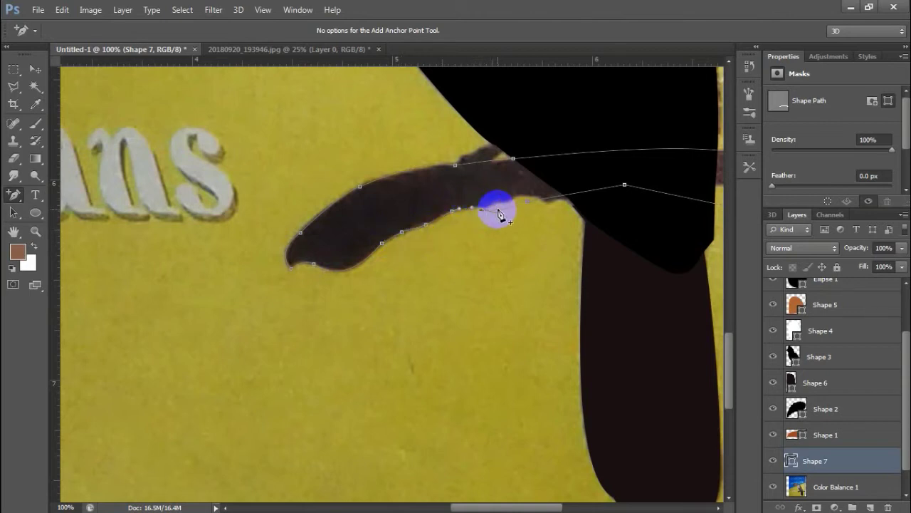
pyautogui.click(510, 203)
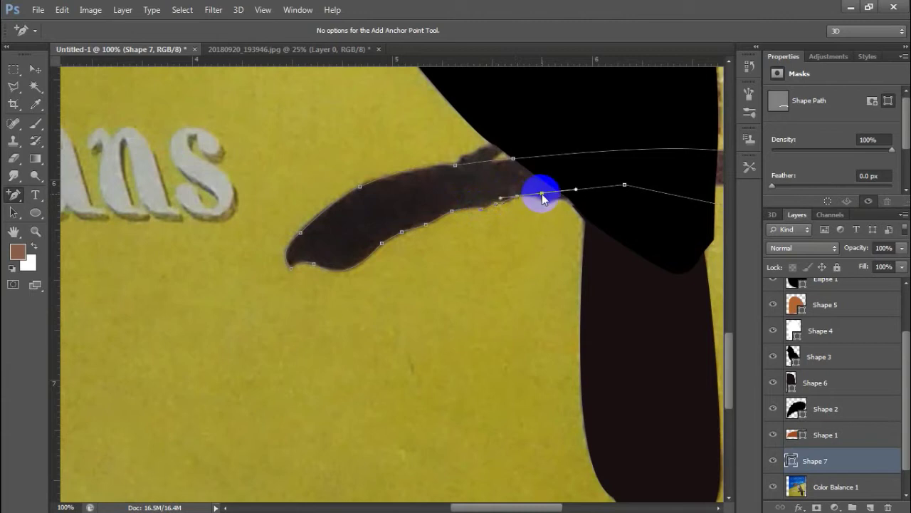
pyautogui.click(518, 205)
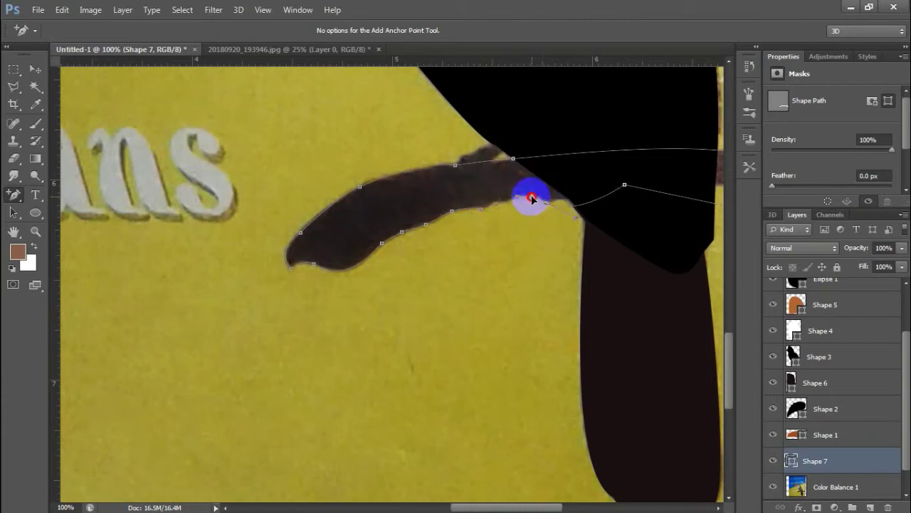
pyautogui.moveTo(563, 209); pyautogui.dragTo(597, 202)
pyautogui.hscroll(5, 470, 214)
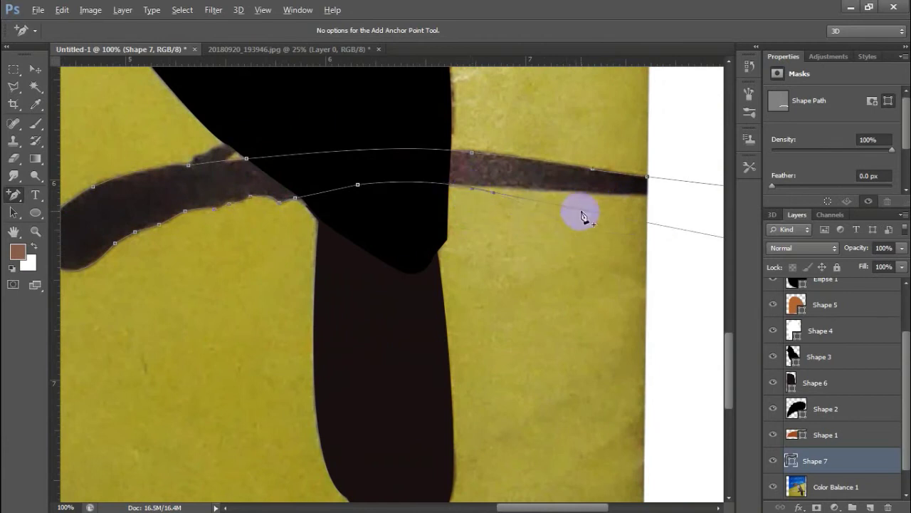
pyautogui.click(553, 203)
pyautogui.hscroll(2, 660, 225)
pyautogui.moveTo(619, 244); pyautogui.dragTo(611, 201)
pyautogui.click(445, 198)
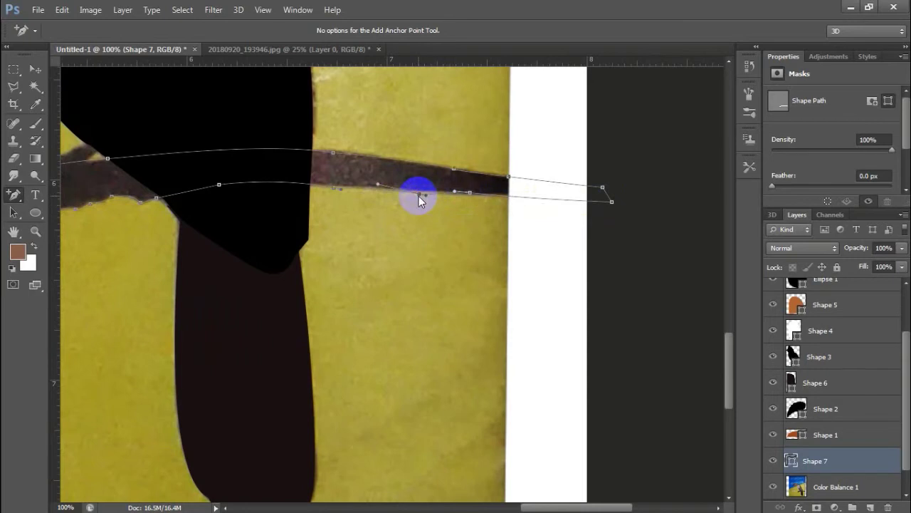
pyautogui.hscroll(-5, 492, 211)
pyautogui.hscroll(-1, 427, 213)
# Fill the Shape 7 branch with brown #89461a from the Color Picker.
pyautogui.rightClick(14, 194)
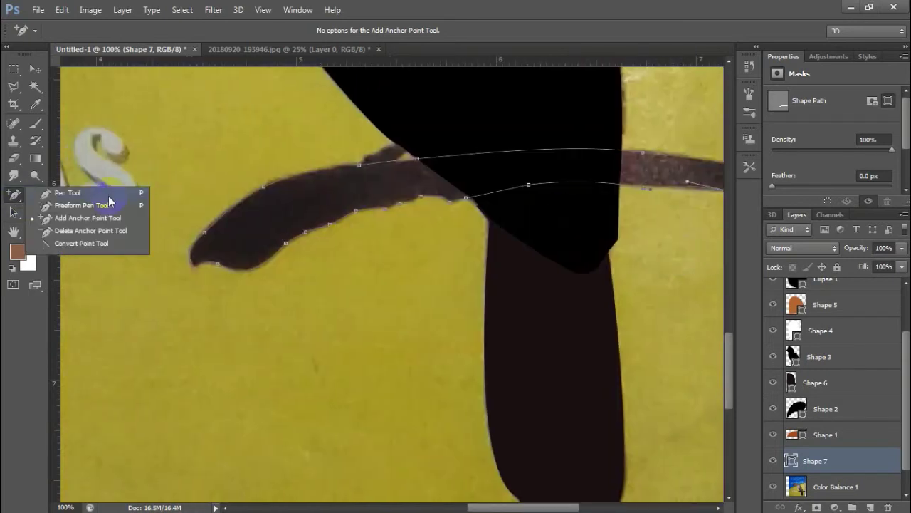
pyautogui.click(111, 202)
pyautogui.click(62, 30)
pyautogui.click(57, 95)
pyautogui.click(185, 56)
pyautogui.click(658, 325)
pyautogui.moveTo(658, 326); pyautogui.dragTo(643, 326)
pyautogui.click(651, 330)
pyautogui.press('Return')
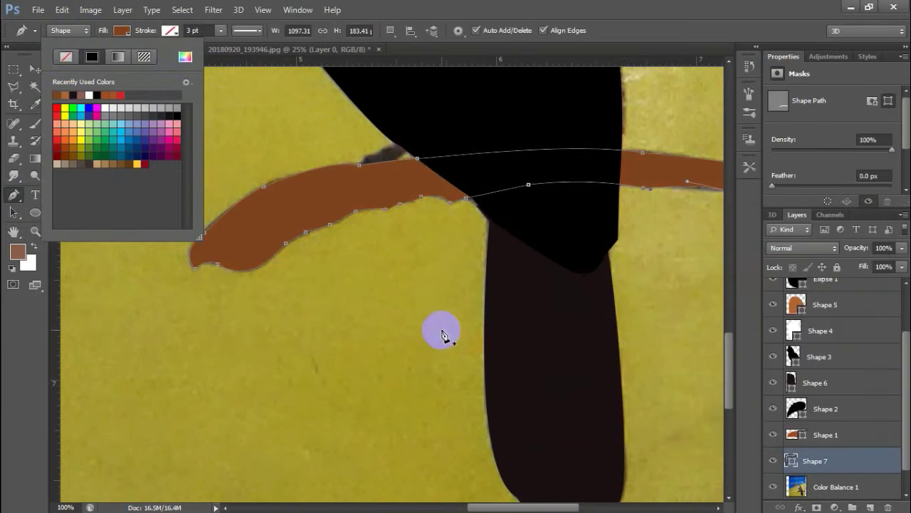
pyautogui.press('v')
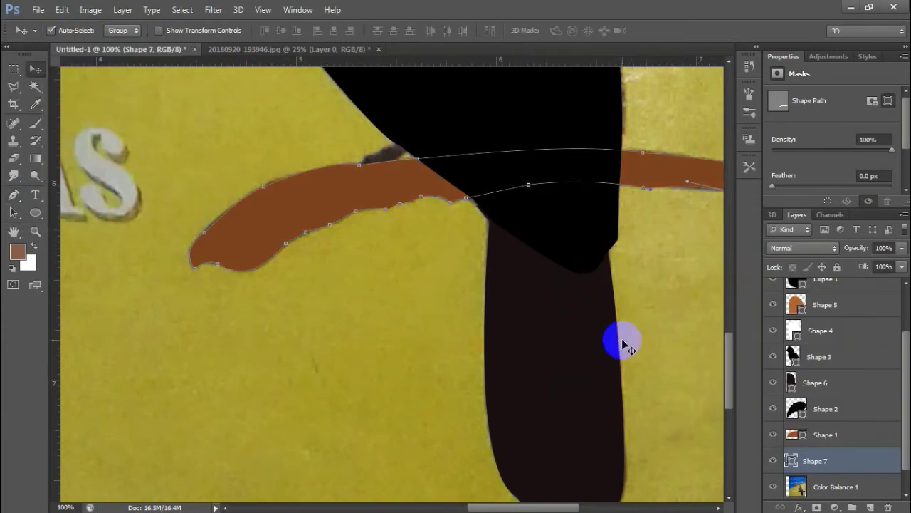
pyautogui.click(11, 198)
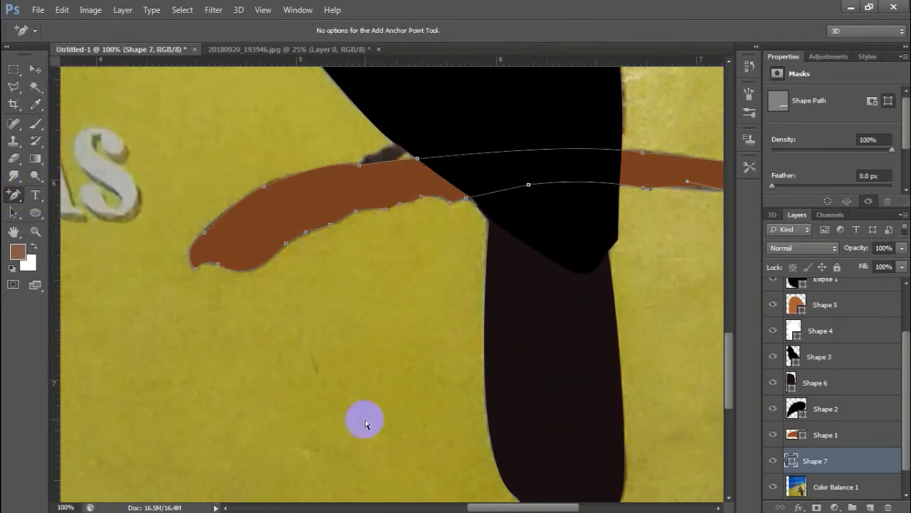
pyautogui.press('v')
pyautogui.hotkey('alt', '[')
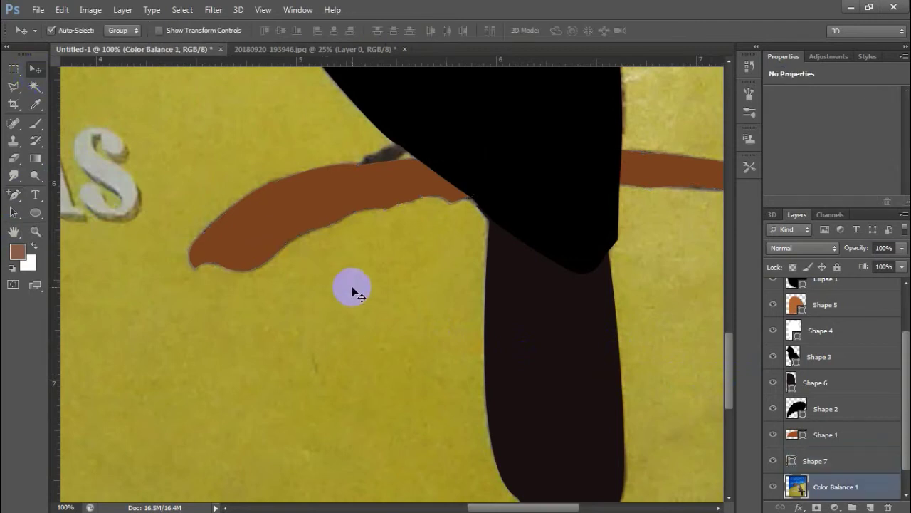
pyautogui.hotkey('ctrl', '-')
pyautogui.hotkey('ctrl', '-')
pyautogui.hotkey('ctrl', '-')
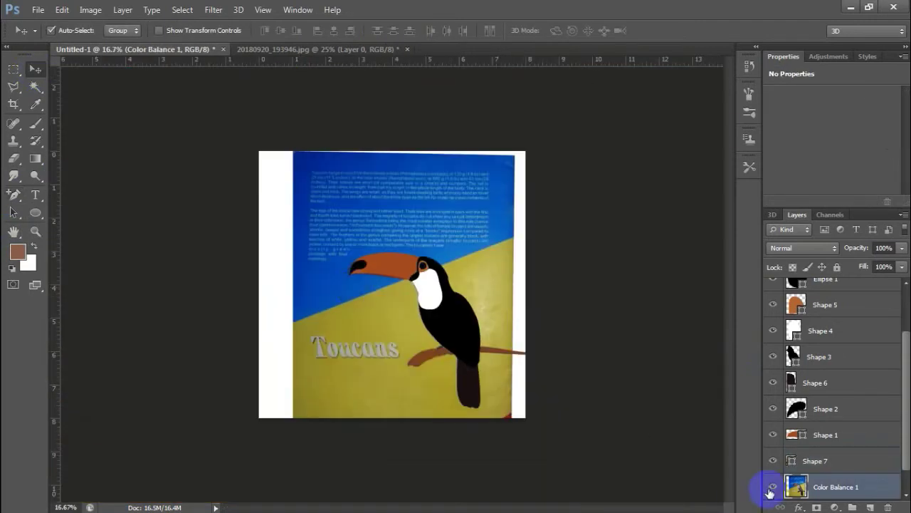
pyautogui.click(773, 487)
pyautogui.click(773, 488)
pyautogui.hotkey('ctrl', '+')
pyautogui.hotkey('ctrl', '+')
pyautogui.hotkey('ctrl', '+')
pyautogui.hotkey('ctrl', '+')
pyautogui.hotkey('ctrl', '+')
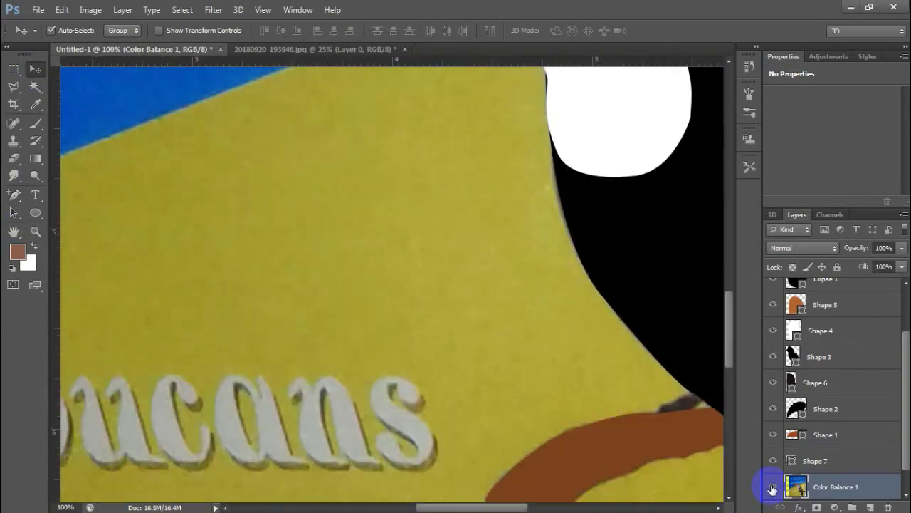
pyautogui.hotkey('ctrl', 'pagedown')
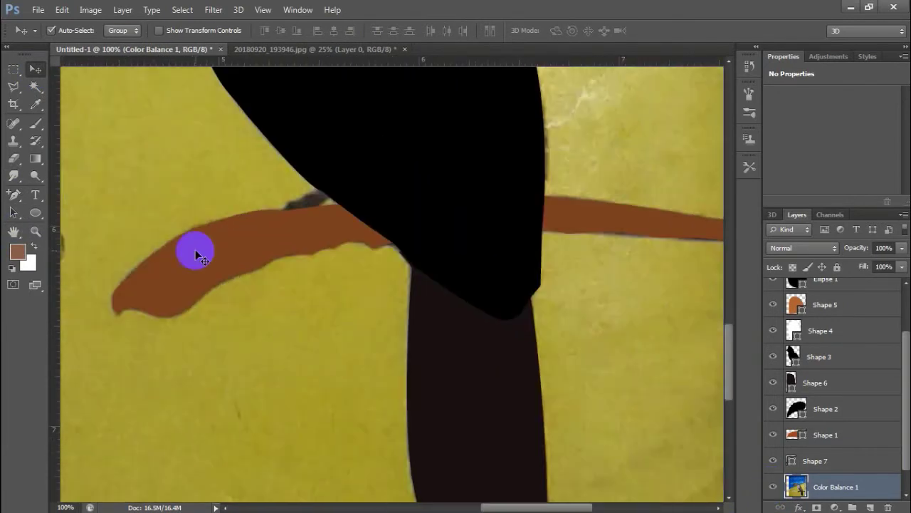
pyautogui.moveTo(356, 226); pyautogui.dragTo(289, 210)
# Draw a small Shape 8 where the branch meets the toucan's body.
pyautogui.press('p')
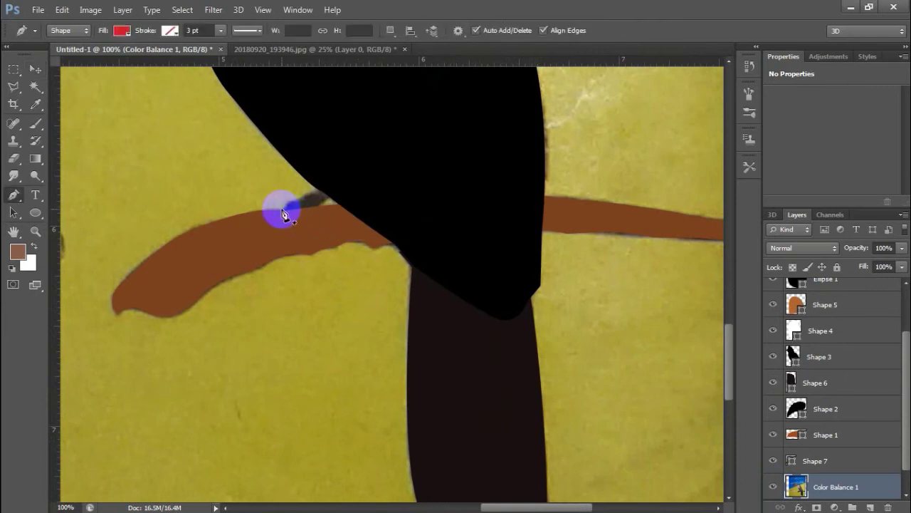
pyautogui.click(293, 207)
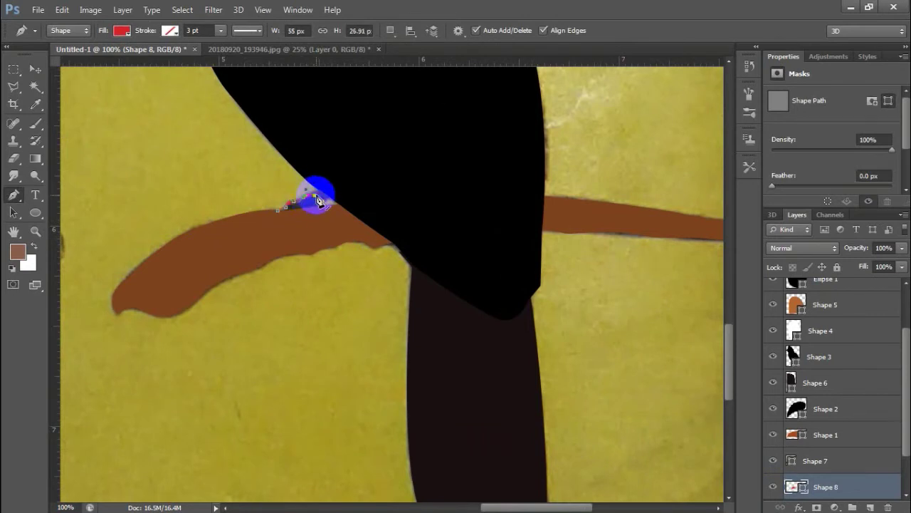
pyautogui.moveTo(337, 176); pyautogui.dragTo(348, 195)
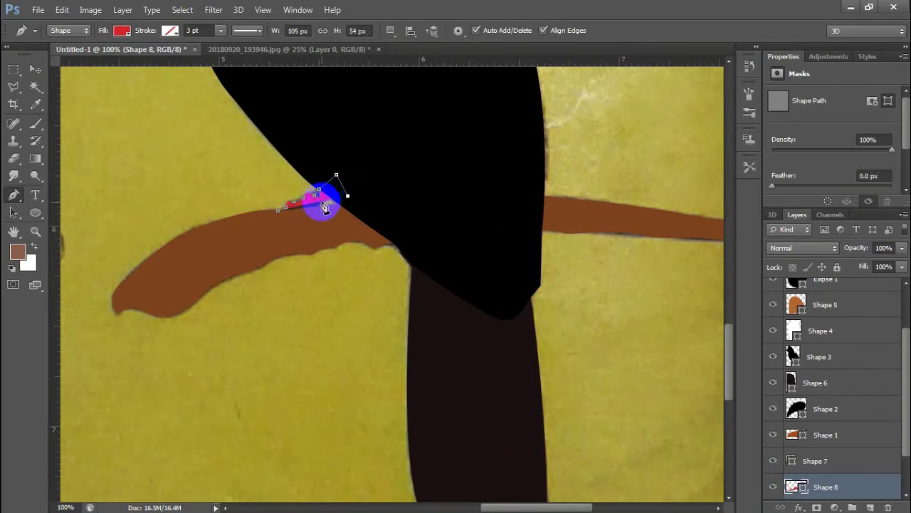
pyautogui.click(281, 211)
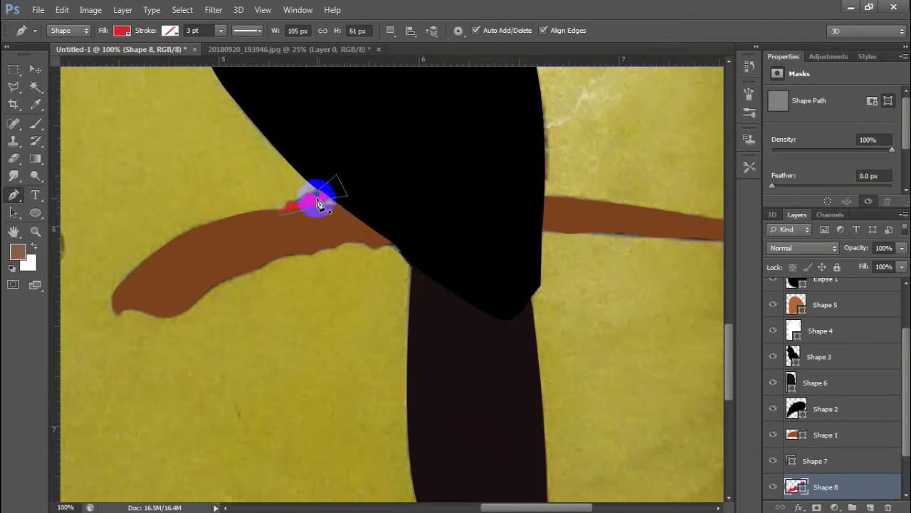
# Change Shape 8's fill from red to brown and select its layer.
pyautogui.click(124, 34)
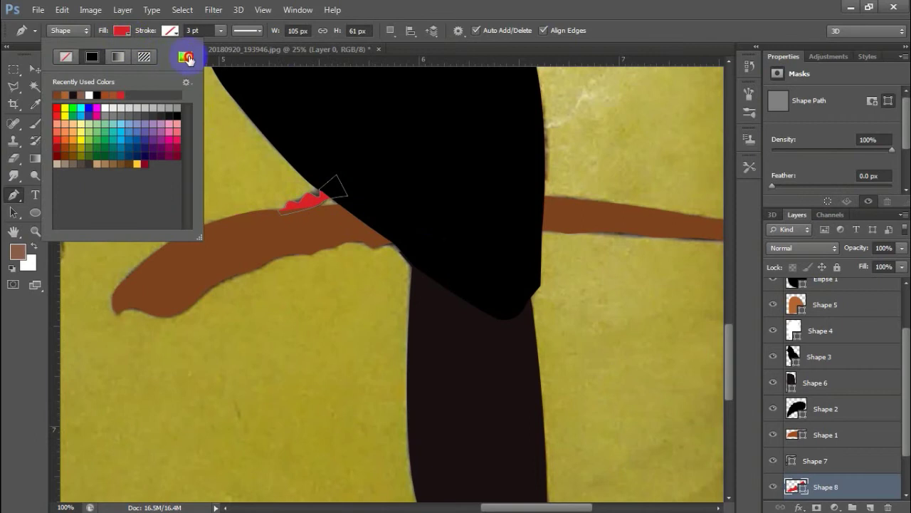
pyautogui.click(186, 57)
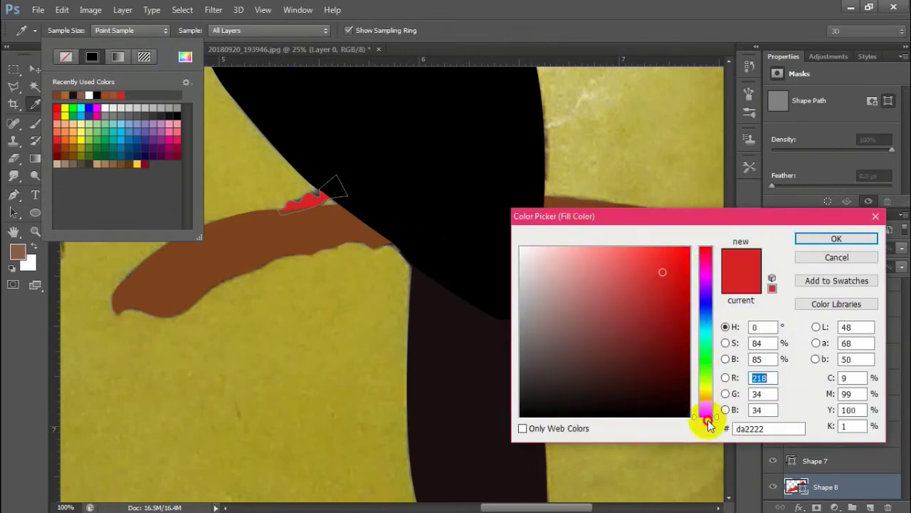
pyautogui.moveTo(709, 425); pyautogui.dragTo(707, 401)
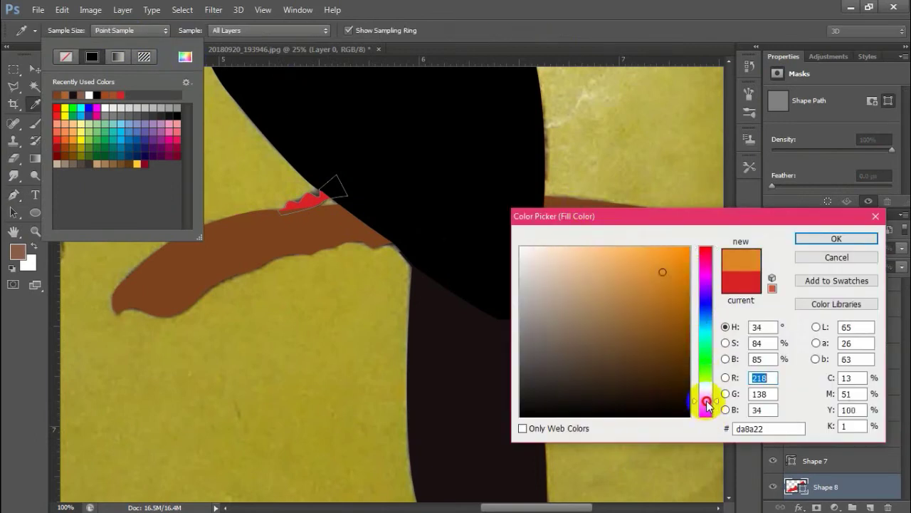
pyautogui.click(683, 330)
pyautogui.press('Return')
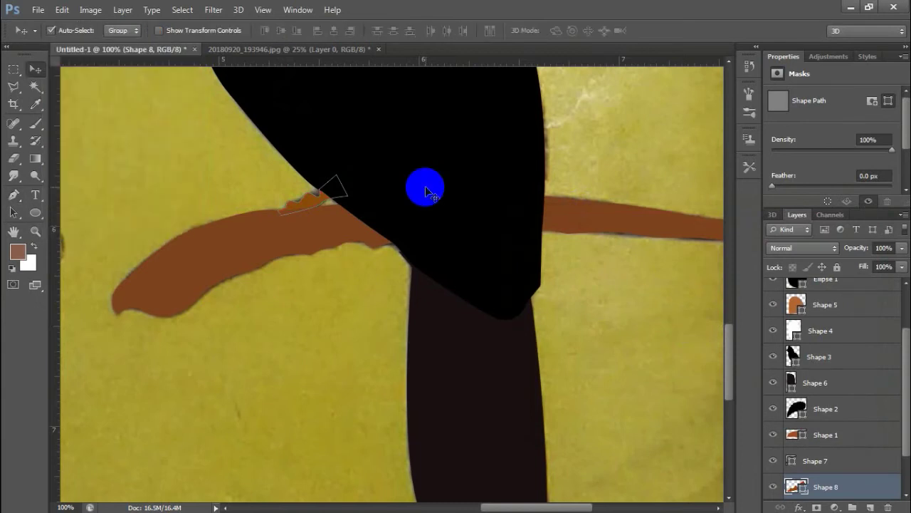
pyautogui.click(306, 204)
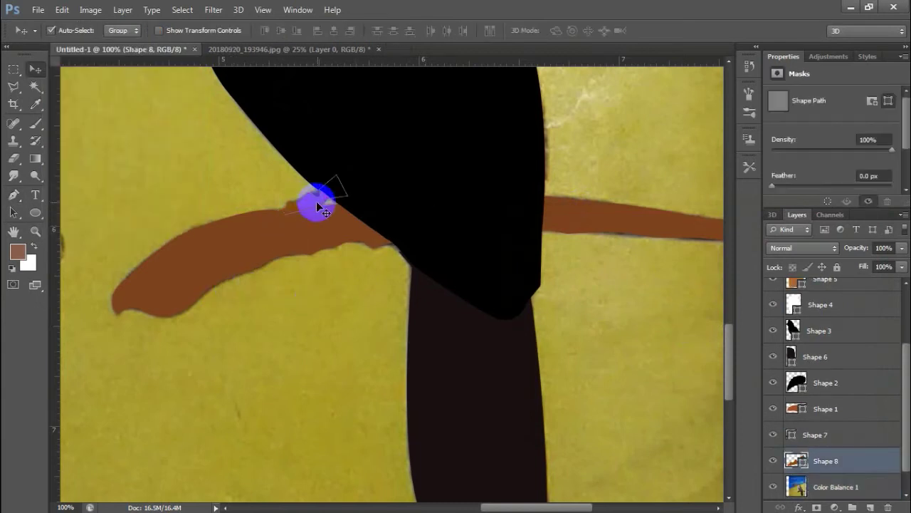
# Add an anchor to Shape 8 and reshape its upper edge to hug the branch and body.
pyautogui.click(13, 194)
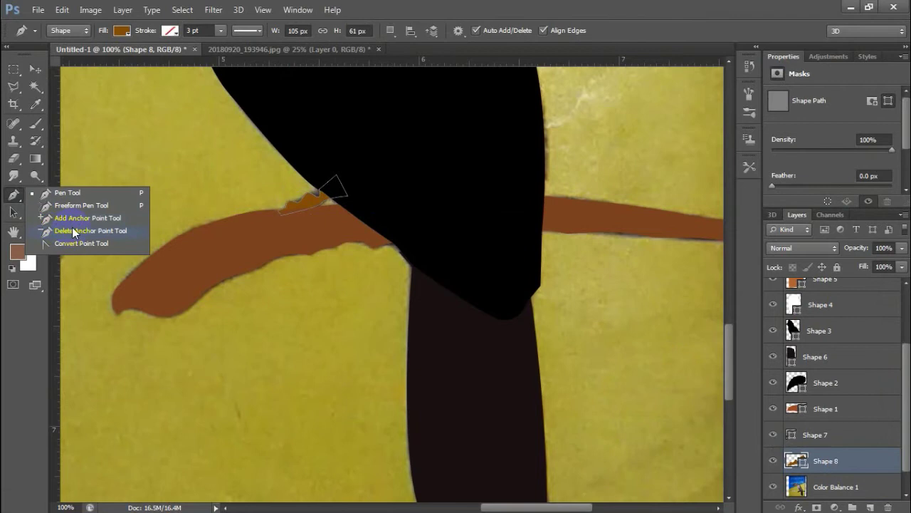
pyautogui.click(91, 217)
pyautogui.click(298, 210)
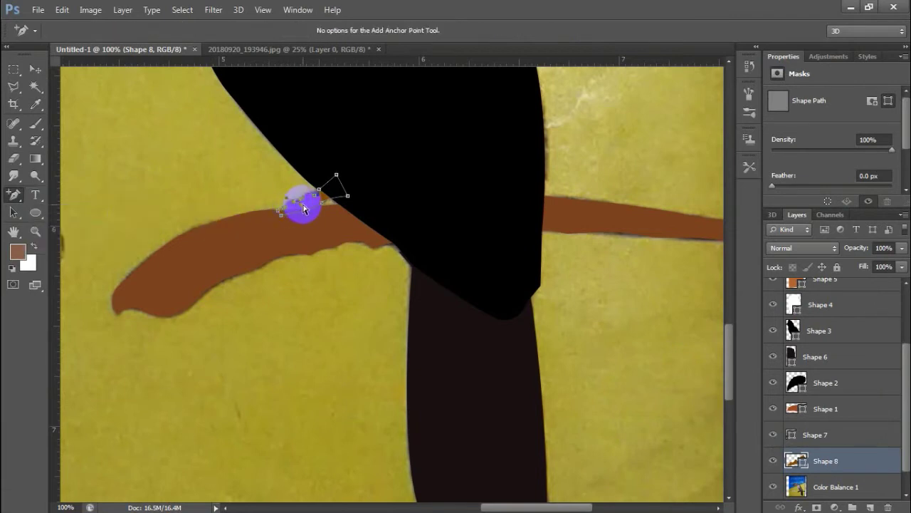
pyautogui.scroll(3, 305, 209)
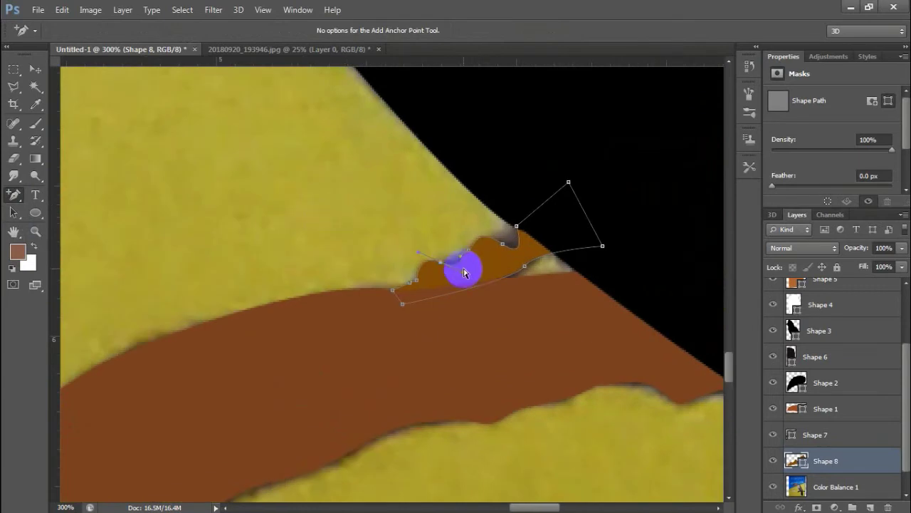
pyautogui.moveTo(457, 266)
pyautogui.mouseDown()
pyautogui.moveTo(531, 267)
pyautogui.moveTo(503, 246)
pyautogui.moveTo(459, 265)
pyautogui.mouseUp()
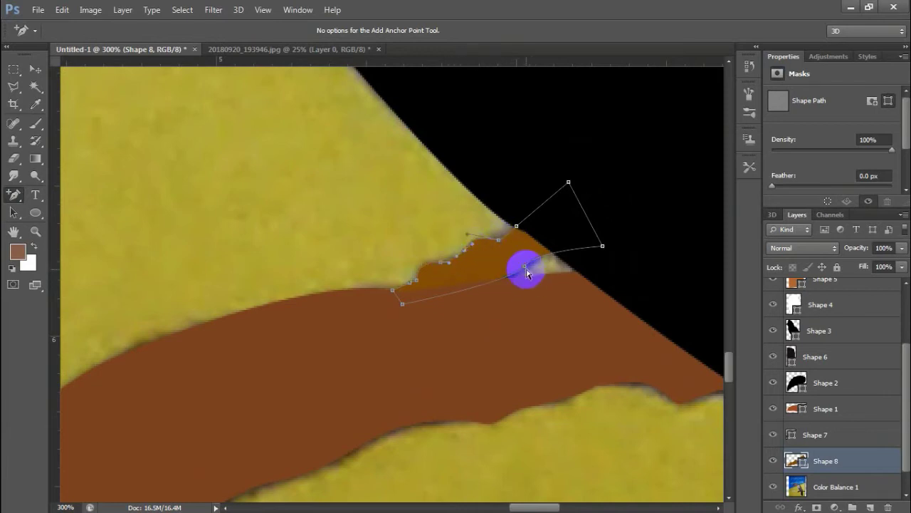
pyautogui.moveTo(525, 265)
pyautogui.mouseDown()
pyautogui.moveTo(544, 260)
pyautogui.moveTo(575, 222)
pyautogui.mouseUp()
pyautogui.moveTo(509, 283)
pyautogui.mouseDown()
pyautogui.moveTo(410, 308)
pyautogui.moveTo(393, 296)
pyautogui.mouseUp()
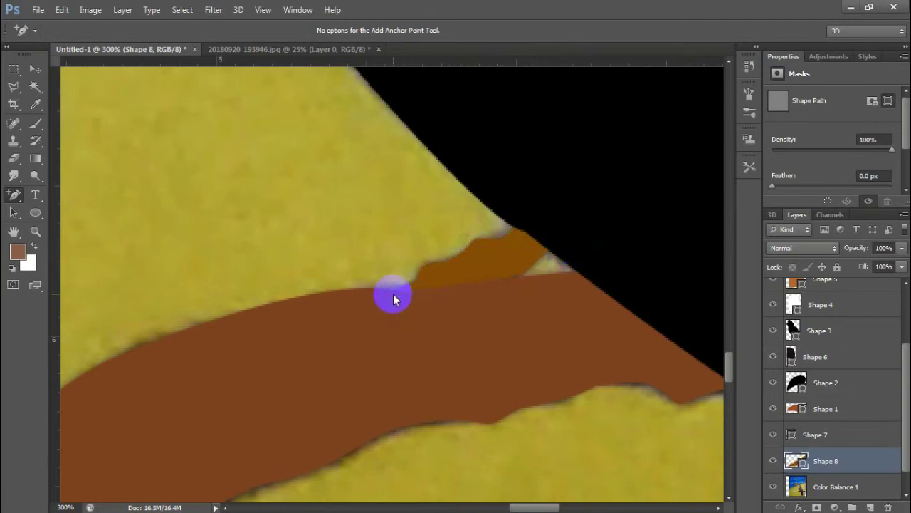
pyautogui.click(35, 69)
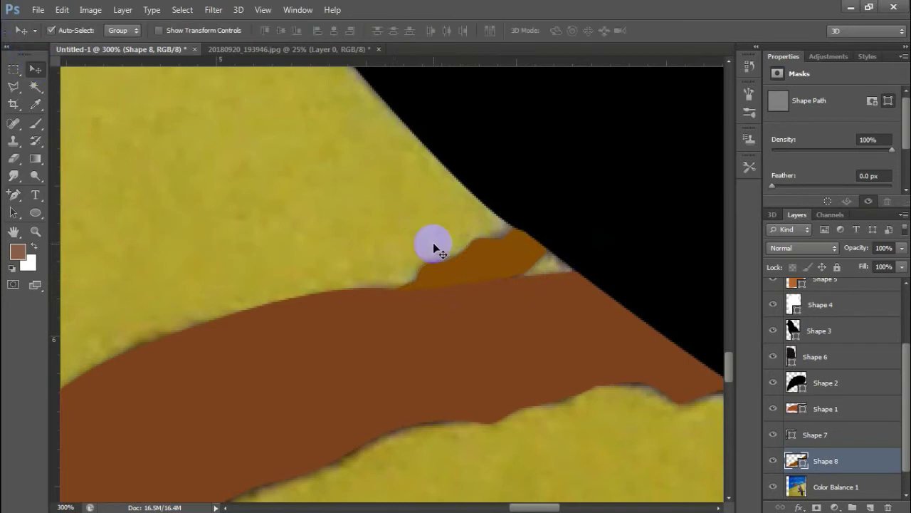
# Zoom out to 25%, hide Color Balance 1, and select Shape 1 and Shape 2.
pyautogui.scroll(-3, 434, 243)
pyautogui.scroll(-2, 434, 243)
pyautogui.scroll(-1, 434, 243)
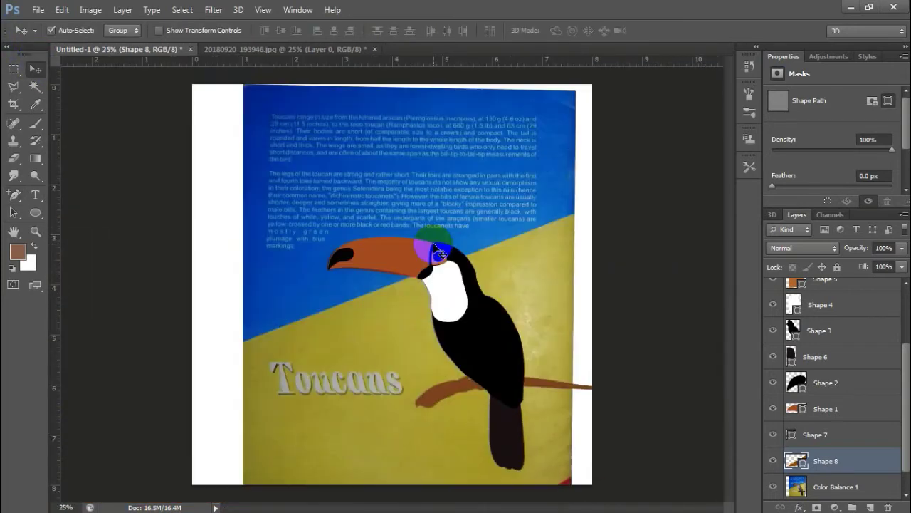
pyautogui.click(773, 486)
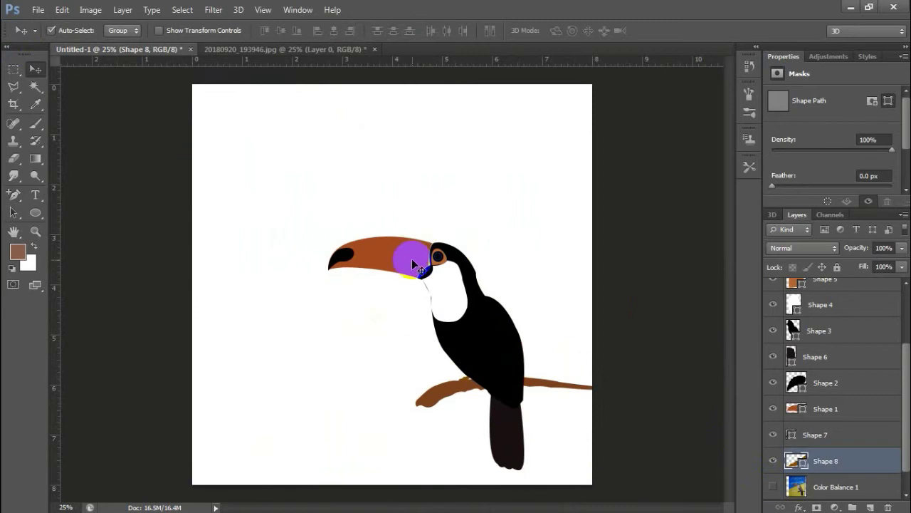
pyautogui.click(406, 253)
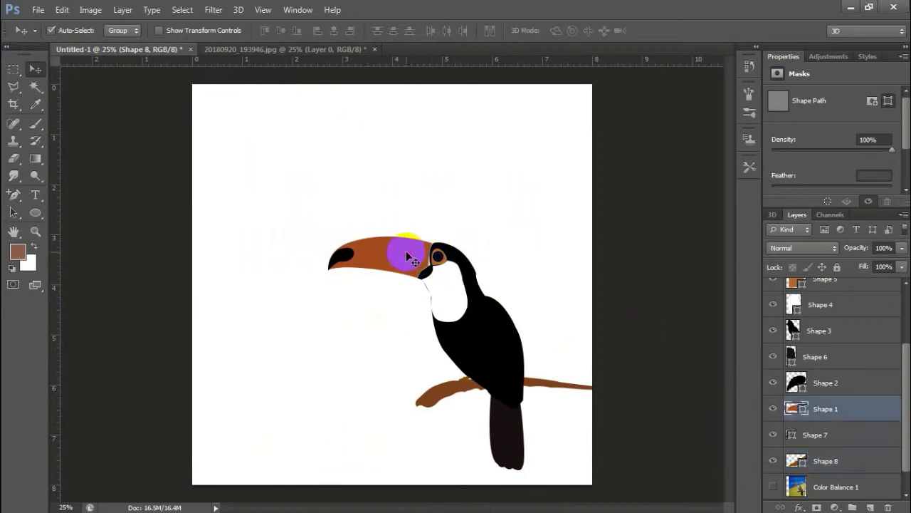
pyautogui.keyDown('shift'); pyautogui.click(854, 384); pyautogui.keyUp('shift')
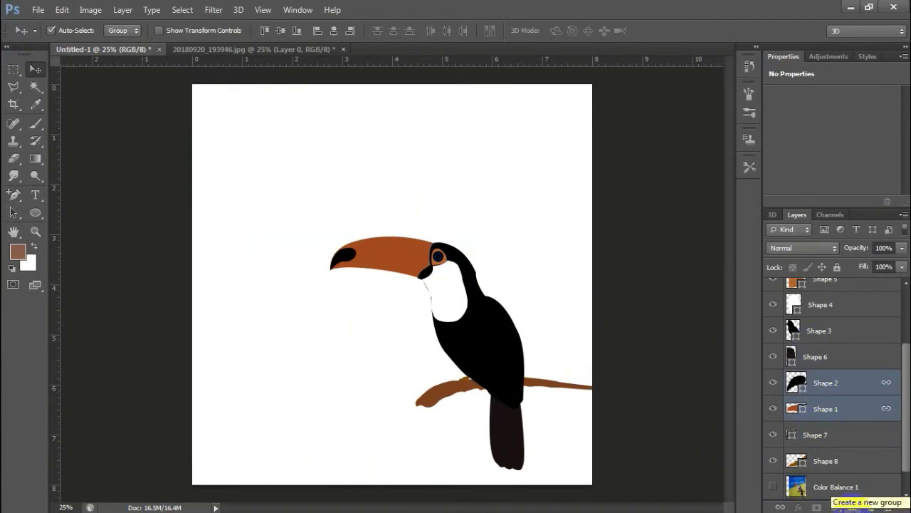
# Group the body and tail layers (Shape 3, Shape 6) as 'body & tail'.
pyautogui.click(511, 369)
pyautogui.click(684, 365)
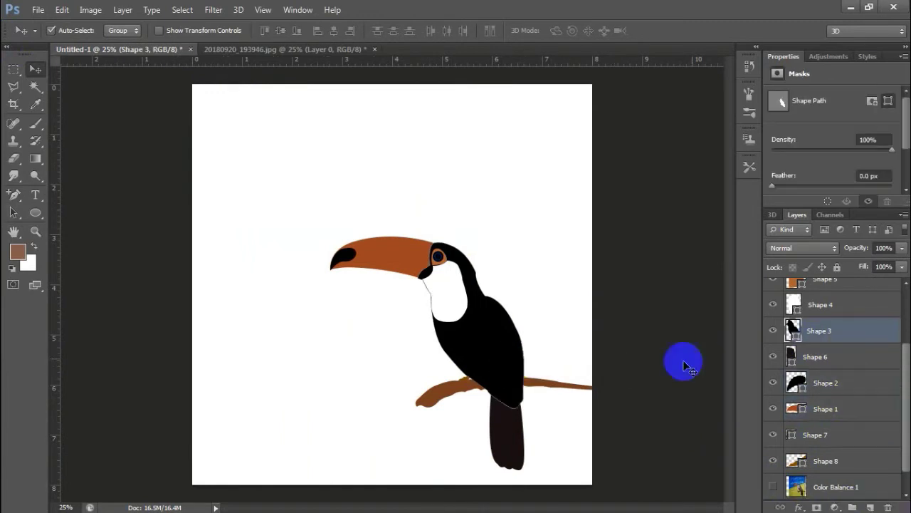
pyautogui.click(815, 364)
pyautogui.keyDown('shift'); pyautogui.click(845, 332); pyautogui.keyUp('shift')
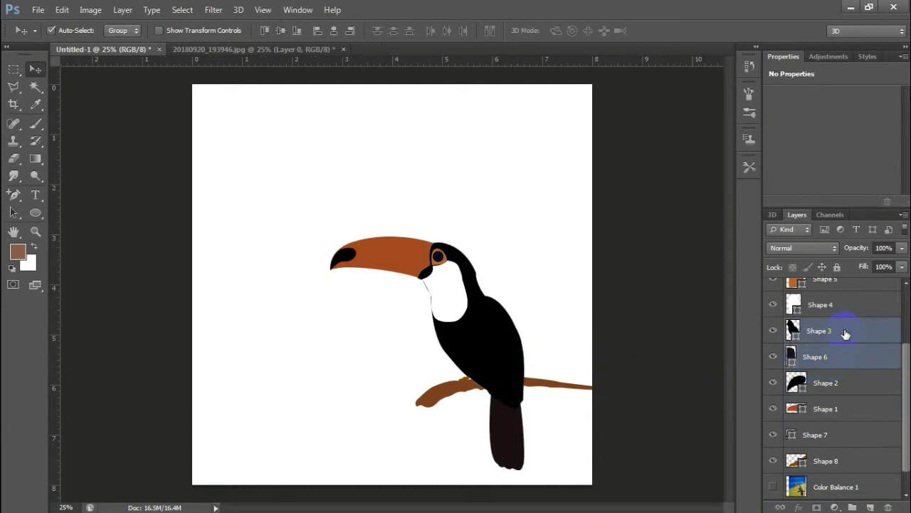
pyautogui.hotkey('ctrl', 'g')
pyautogui.write('body & tail')
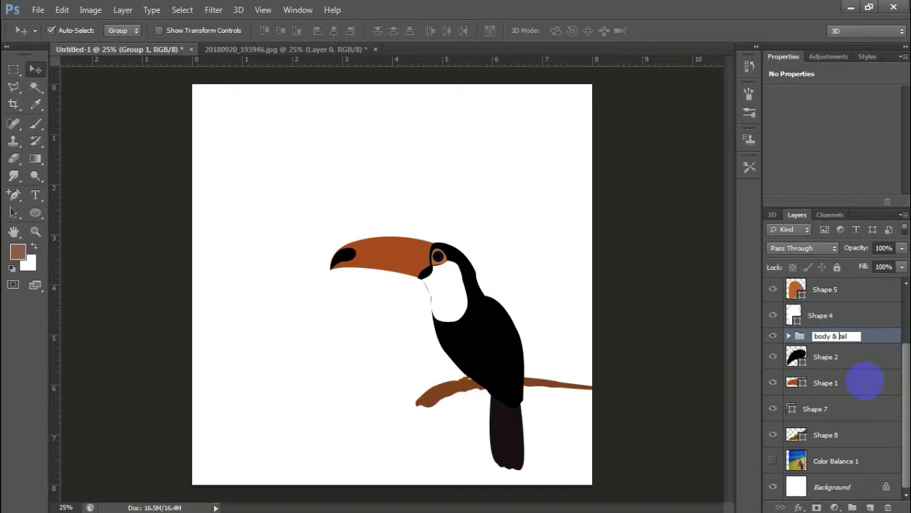
pyautogui.press('Return')
# Rename the white neck layer Shape 4 to 'neck'.
pyautogui.moveTo(566, 366); pyautogui.dragTo(554, 388)
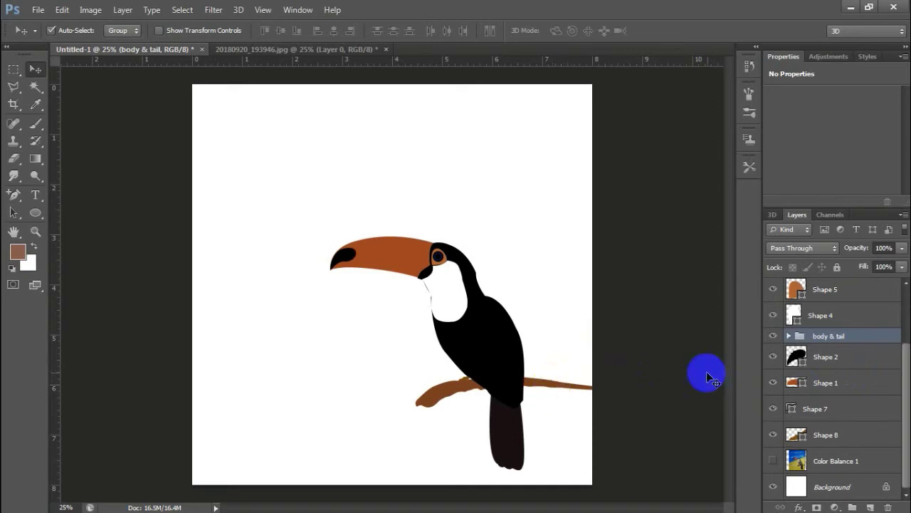
pyautogui.click(842, 319)
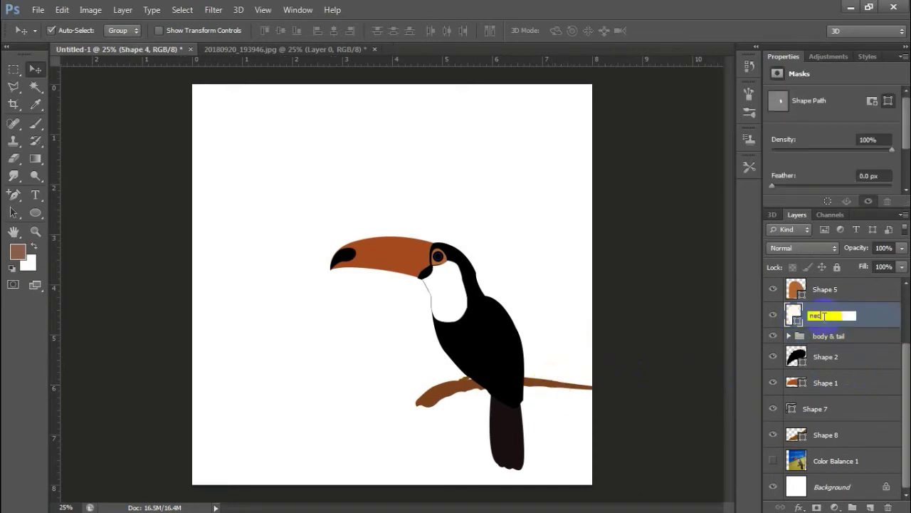
pyautogui.write('k')
pyautogui.press('Return')
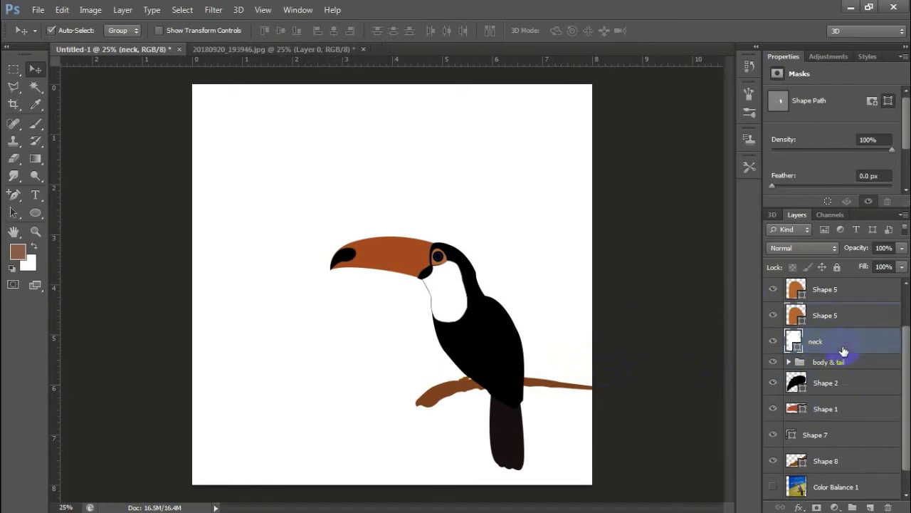
# Group the three eye ellipse layers as 'eye'.
pyautogui.click(865, 343)
pyautogui.keyDown('shift'); pyautogui.click(866, 299); pyautogui.keyUp('shift')
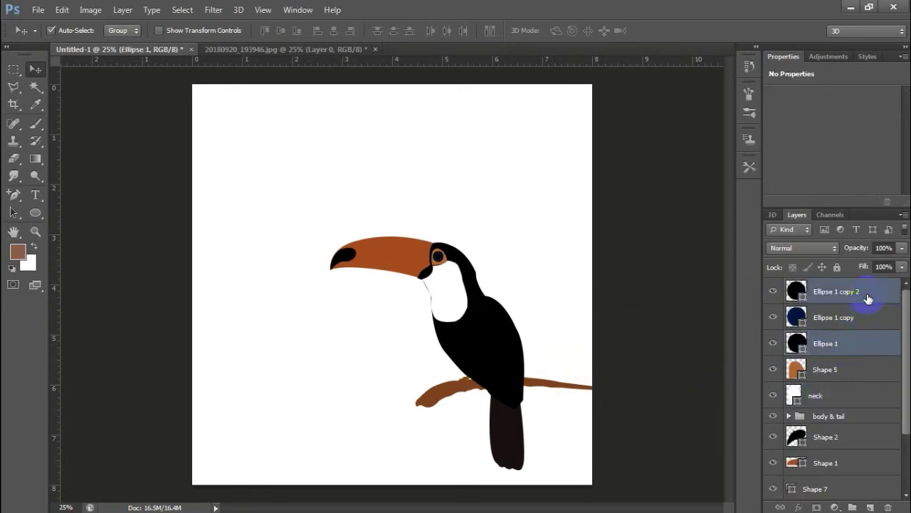
pyautogui.hotkey('ctrl', 'g')
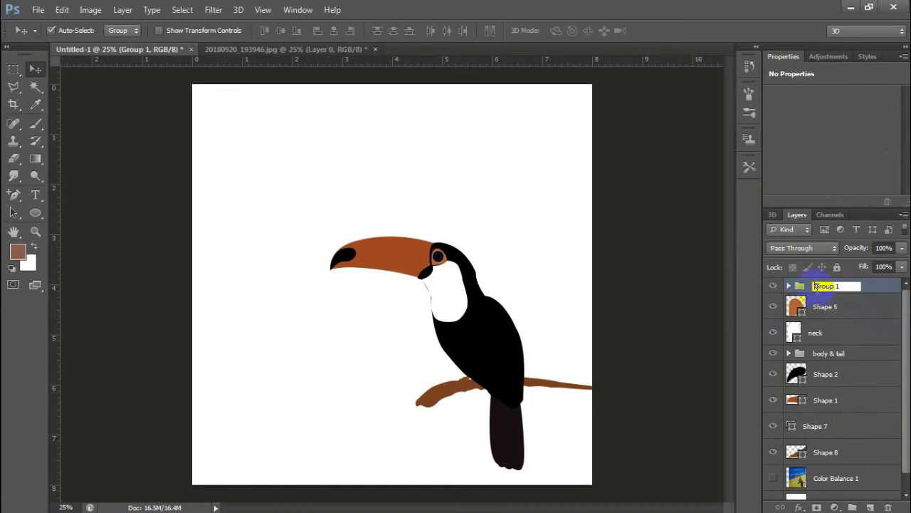
pyautogui.write('eye')
pyautogui.press('Return')
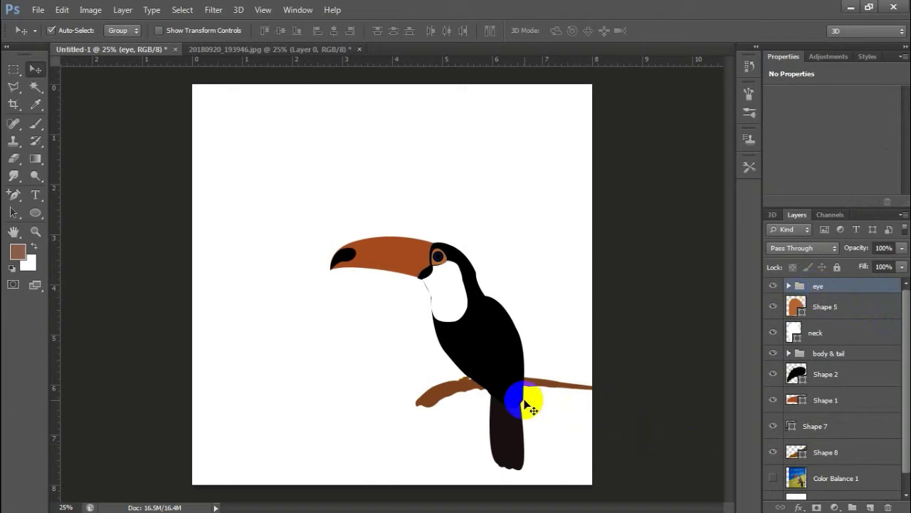
# Rename branch layer Shape 7 to 'tree' and leg layer Shape 8 to 'leg'.
pyautogui.click(539, 390)
pyautogui.click(812, 426)
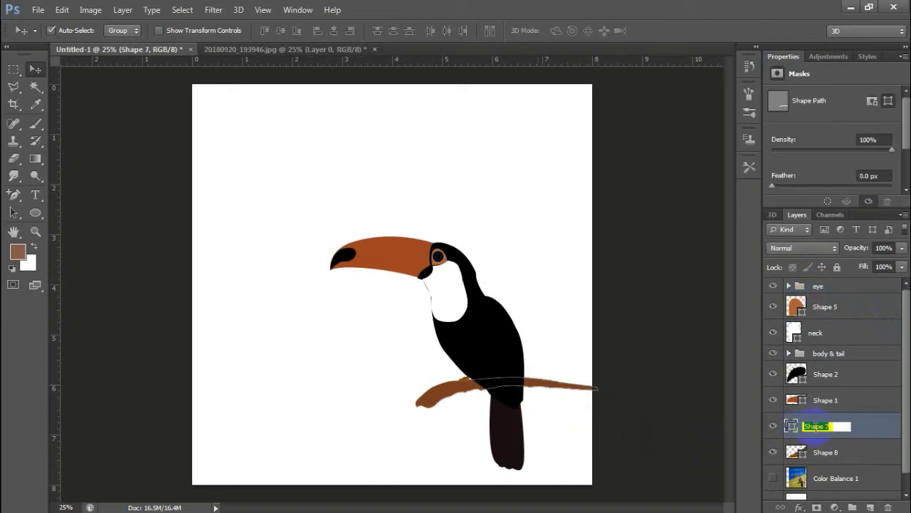
pyautogui.write('tree')
pyautogui.press('Return')
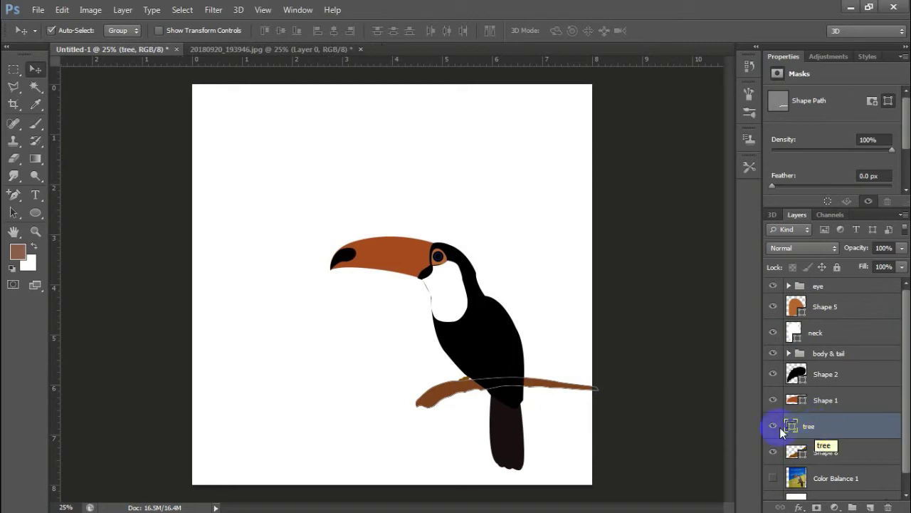
pyautogui.click(464, 384)
pyautogui.click(774, 452)
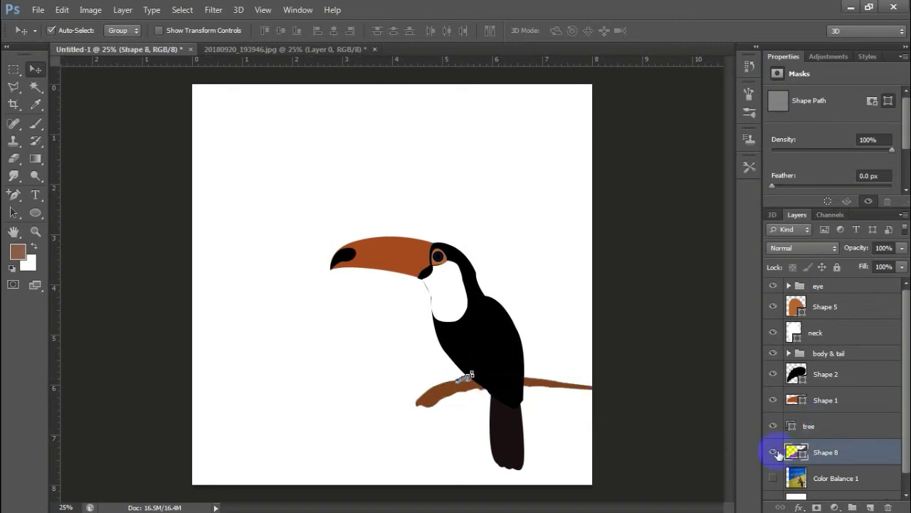
pyautogui.click(856, 453)
pyautogui.write('leg')
pyautogui.press('Return')
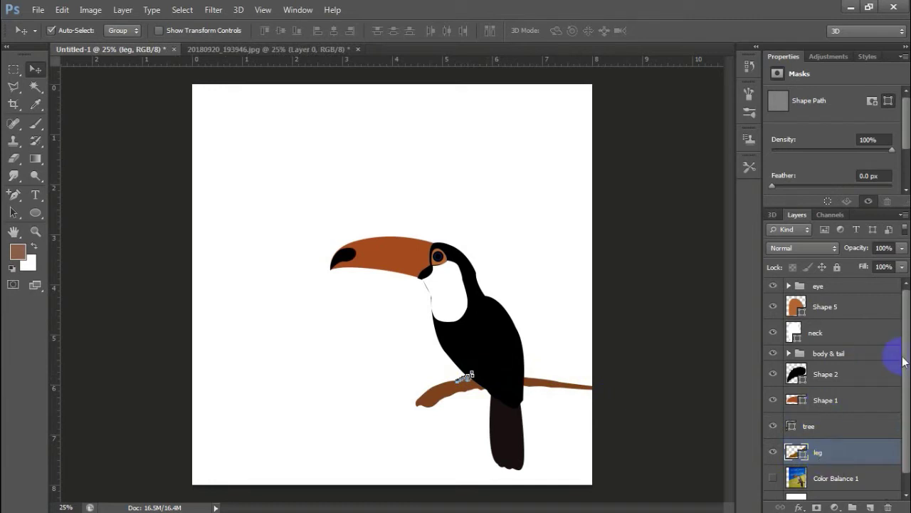
# Group eye through leg as 'bird', hide it, and show Color Balance 1 again.
pyautogui.click(833, 286)
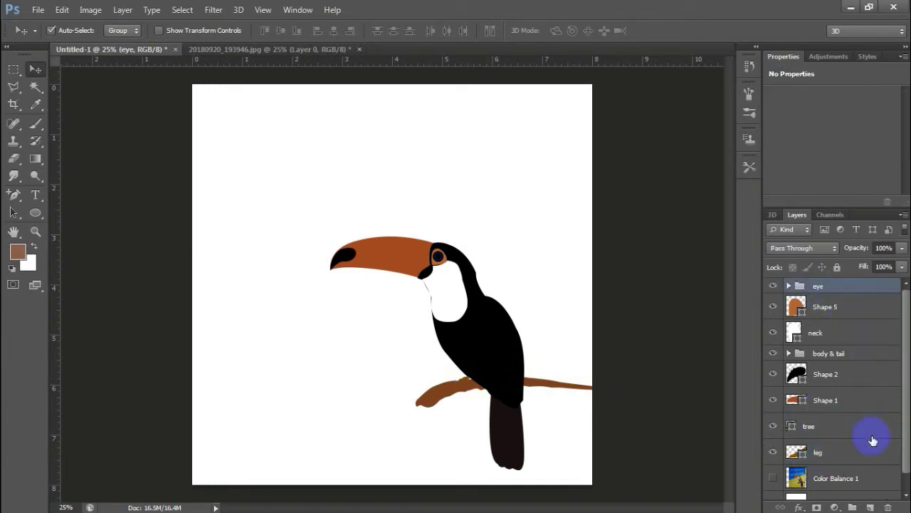
pyautogui.click(867, 462)
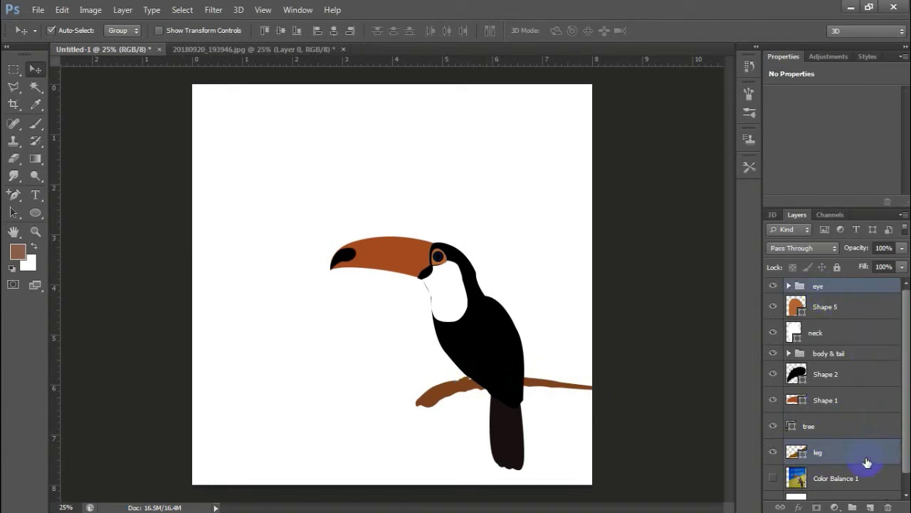
pyautogui.keyDown('shift'); pyautogui.click(870, 285); pyautogui.keyUp('shift')
pyautogui.hotkey('ctrl', 'g')
pyautogui.doubleClick(824, 286)
pyautogui.write('ird')
pyautogui.press('Return')
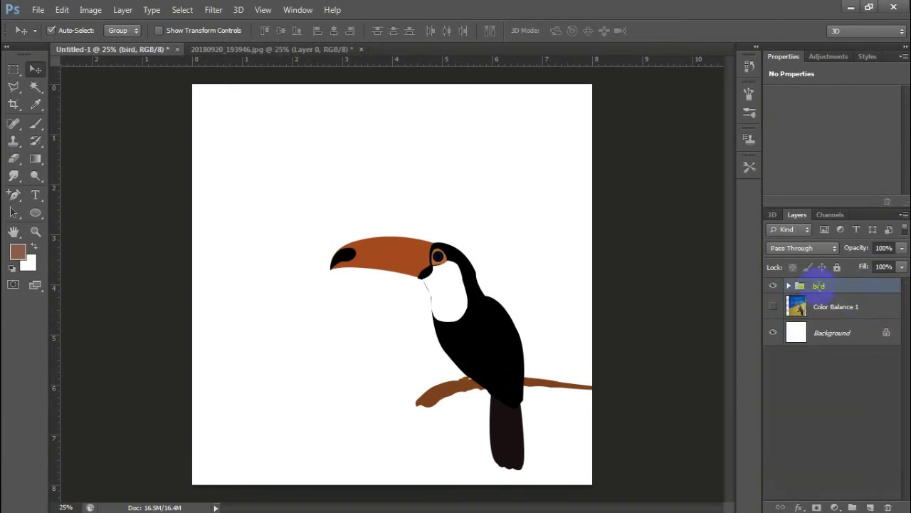
pyautogui.click(819, 310)
pyautogui.click(772, 306)
# Draw a thin curved line shape along the beak with the Pen tool.
pyautogui.click(773, 285)
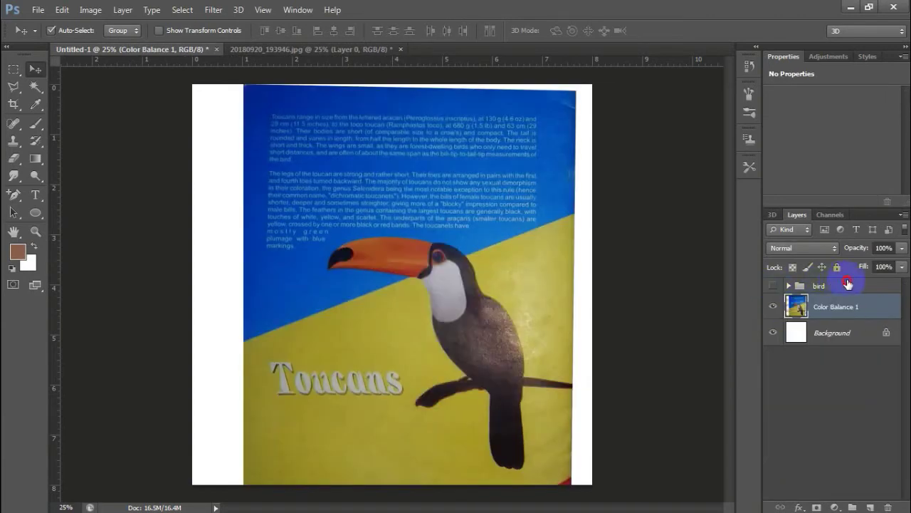
pyautogui.click(819, 286)
pyautogui.click(870, 507)
pyautogui.press('p')
pyautogui.click(373, 258)
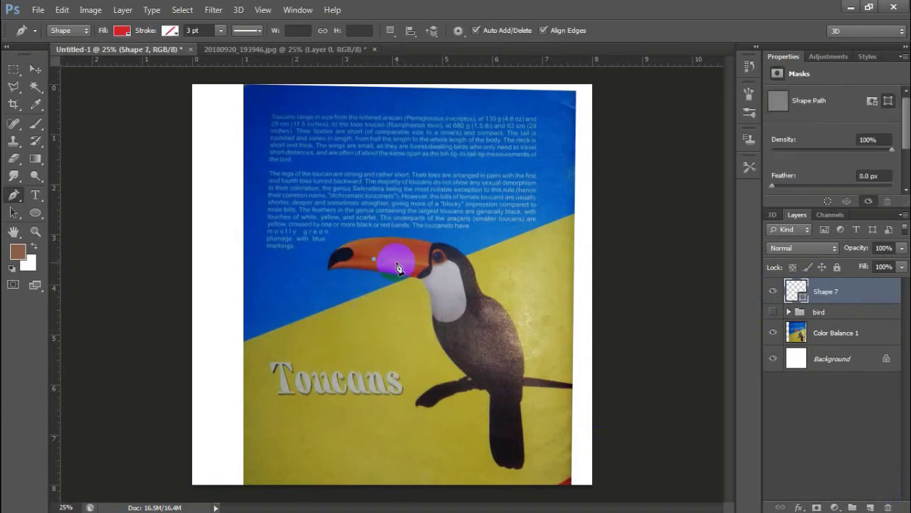
pyautogui.moveTo(429, 268); pyautogui.dragTo(443, 280)
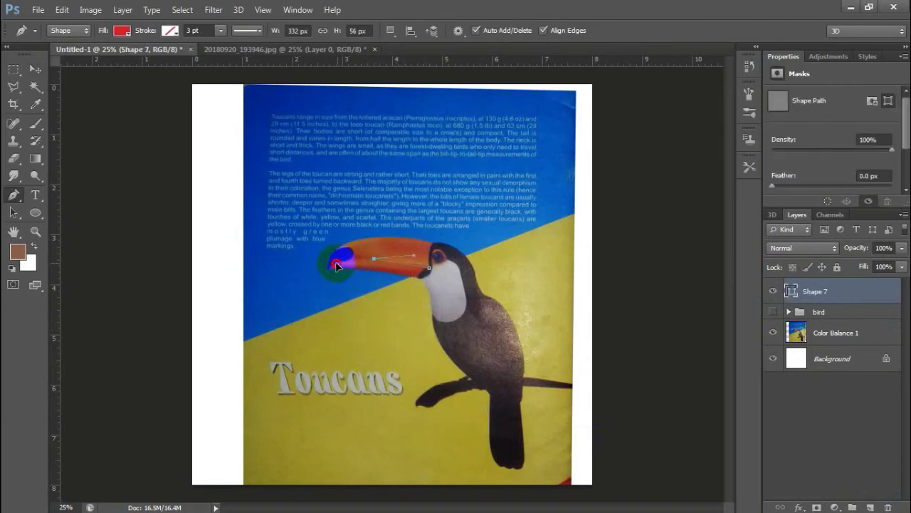
# Recolour the beak line's fill with an orange sampled from the toucan's beak.
pyautogui.doubleClick(792, 299)
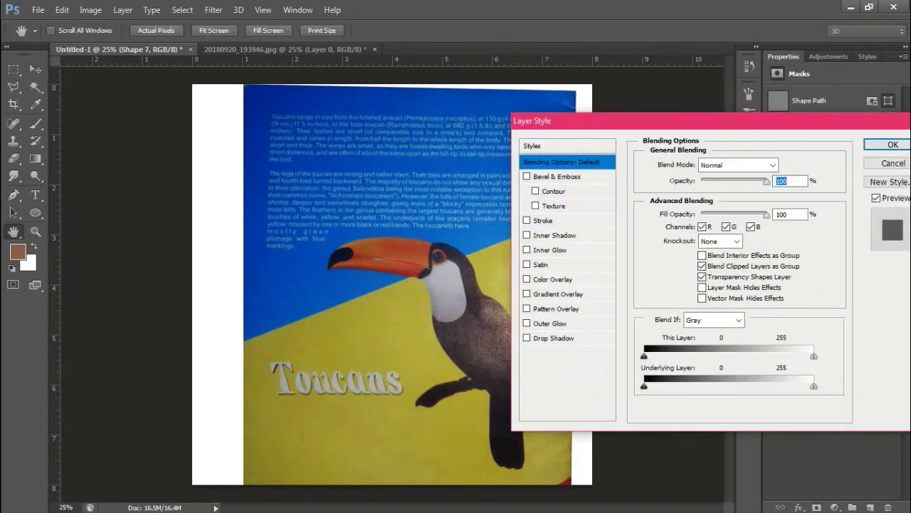
pyautogui.press('Escape')
pyautogui.doubleClick(791, 291)
pyautogui.moveTo(523, 276)
pyautogui.mouseDown()
pyautogui.moveTo(522, 299)
pyautogui.moveTo(523, 287)
pyautogui.mouseUp()
pyautogui.press('Return')
pyautogui.press('v')
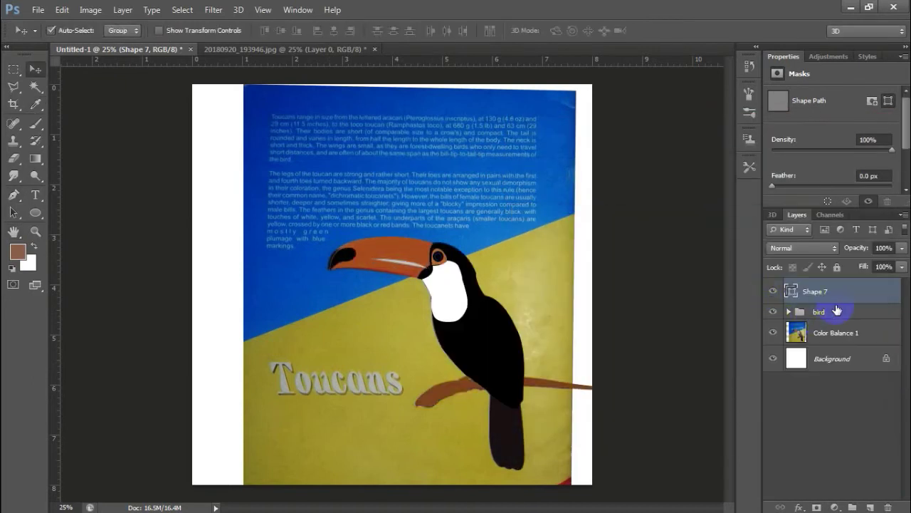
pyautogui.click(646, 303)
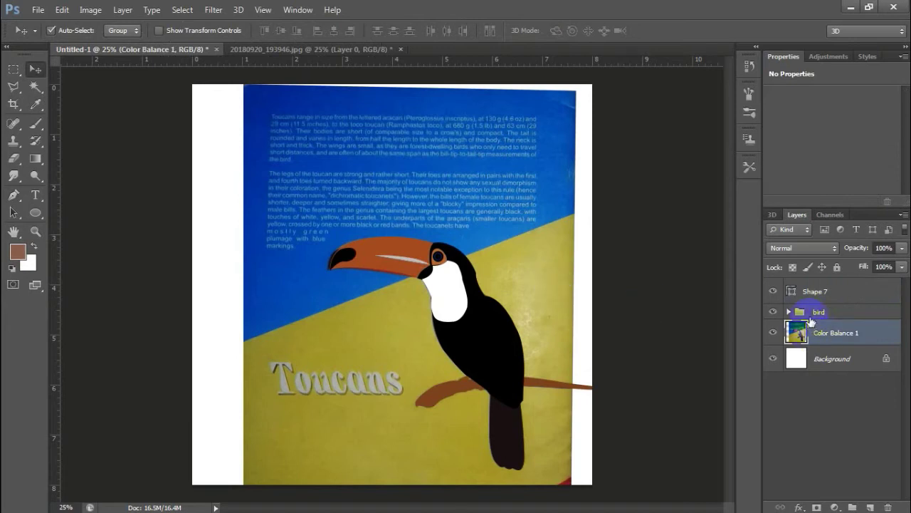
pyautogui.click(791, 294)
pyautogui.doubleClick(791, 294)
pyautogui.click(403, 253)
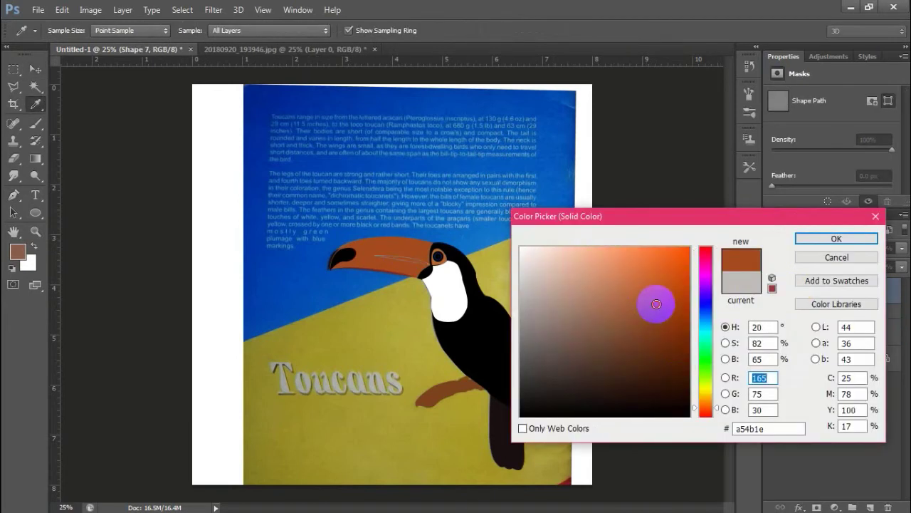
pyautogui.click(811, 241)
# Give the beak line an Outer Glow in brown a54b1e with adjusted size.
pyautogui.doubleClick(814, 301)
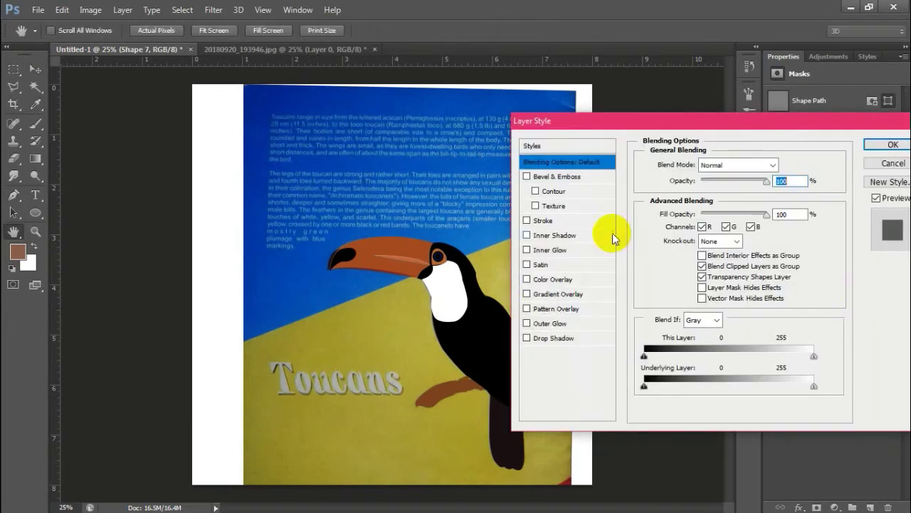
pyautogui.click(530, 324)
pyautogui.click(677, 212)
pyautogui.click(388, 255)
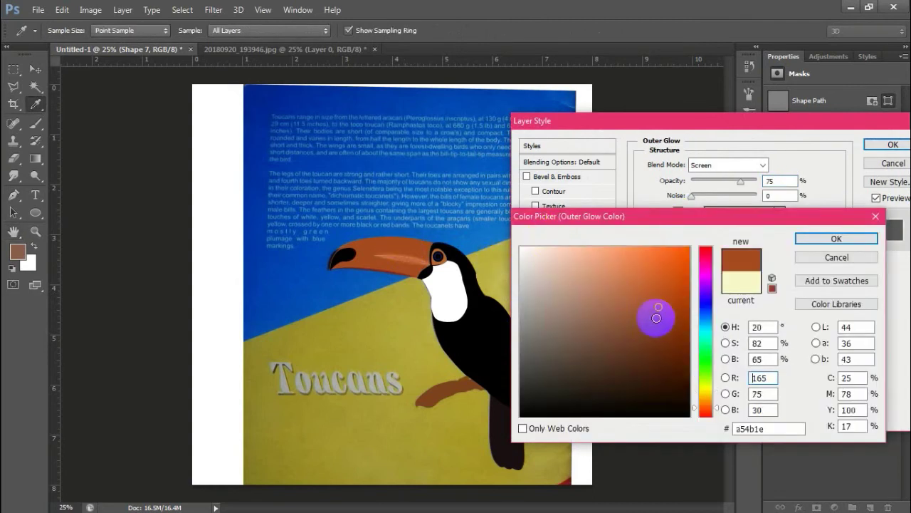
pyautogui.press('Return')
pyautogui.moveTo(704, 278); pyautogui.dragTo(713, 280)
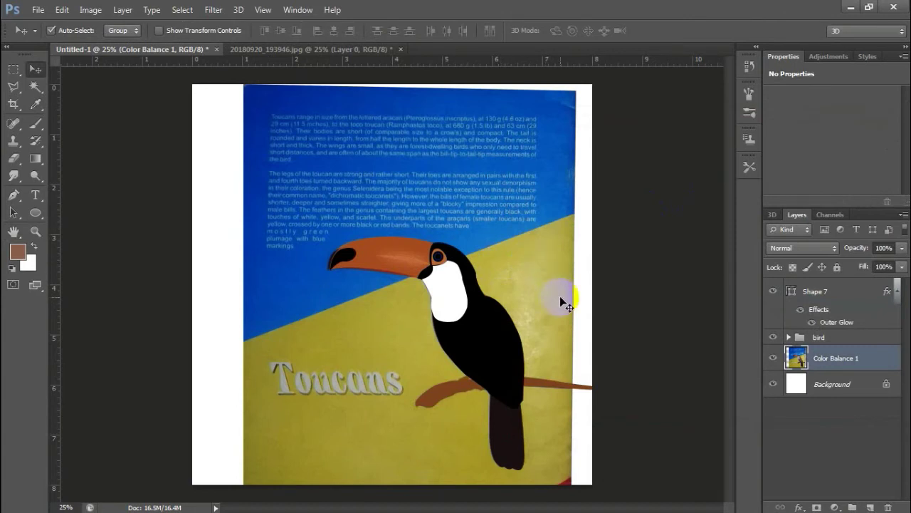
# Expand the bird group and select the Shape 2 and Shape 1 layers.
pyautogui.click(804, 337)
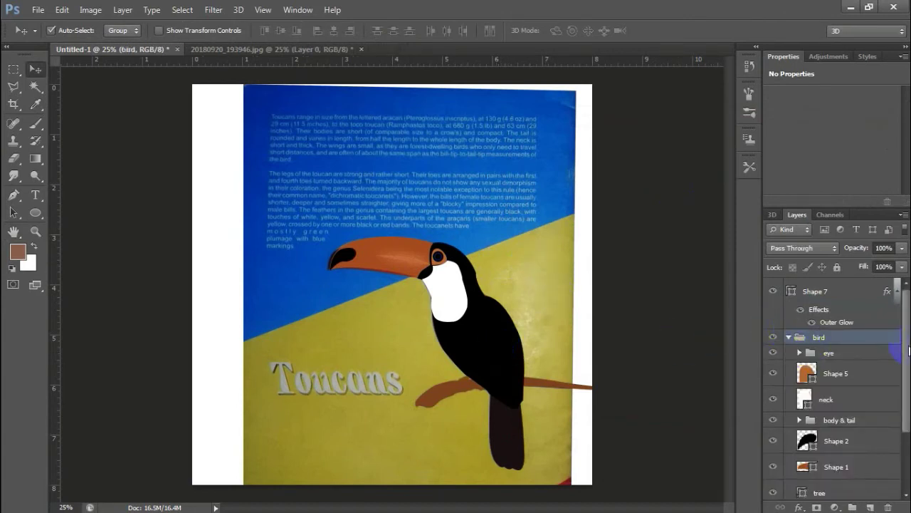
pyautogui.moveTo(909, 349); pyautogui.dragTo(907, 408)
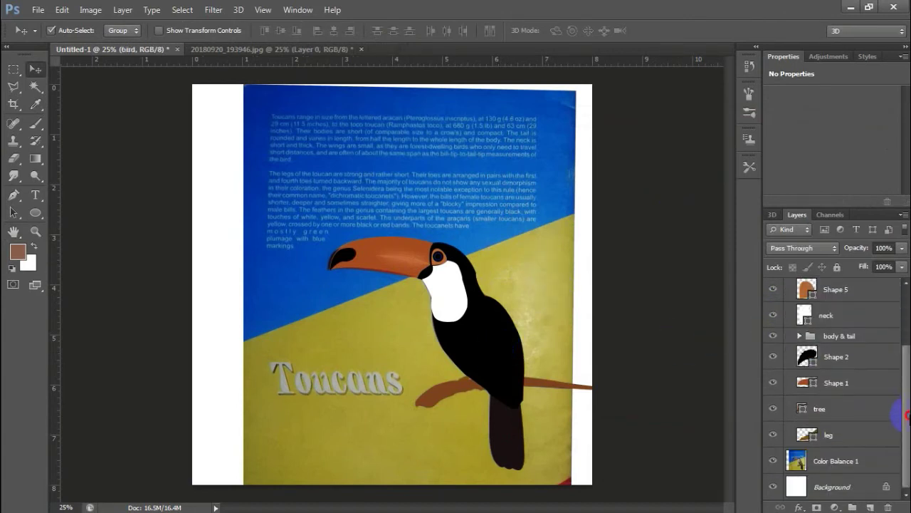
pyautogui.click(866, 356)
pyautogui.click(864, 384)
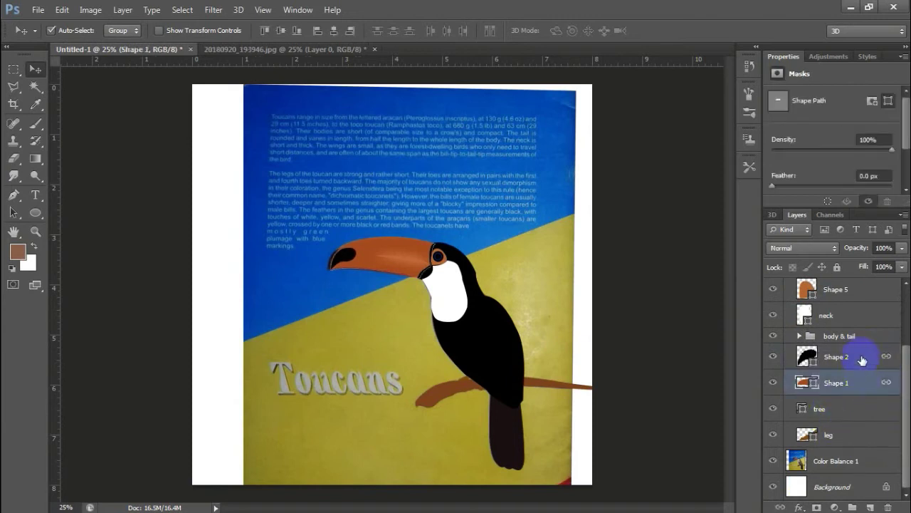
# Change the toucan body Shape 3 fill to dark reddish brown 511406.
pyautogui.click(799, 336)
pyautogui.click(865, 356)
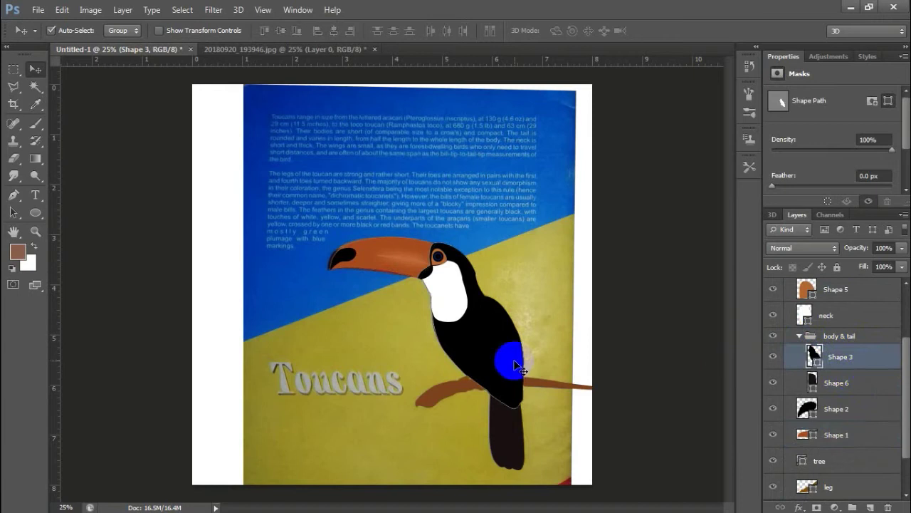
pyautogui.doubleClick(813, 356)
pyautogui.click(628, 257)
pyautogui.moveTo(711, 354); pyautogui.dragTo(707, 414)
pyautogui.moveTo(662, 386); pyautogui.dragTo(678, 362)
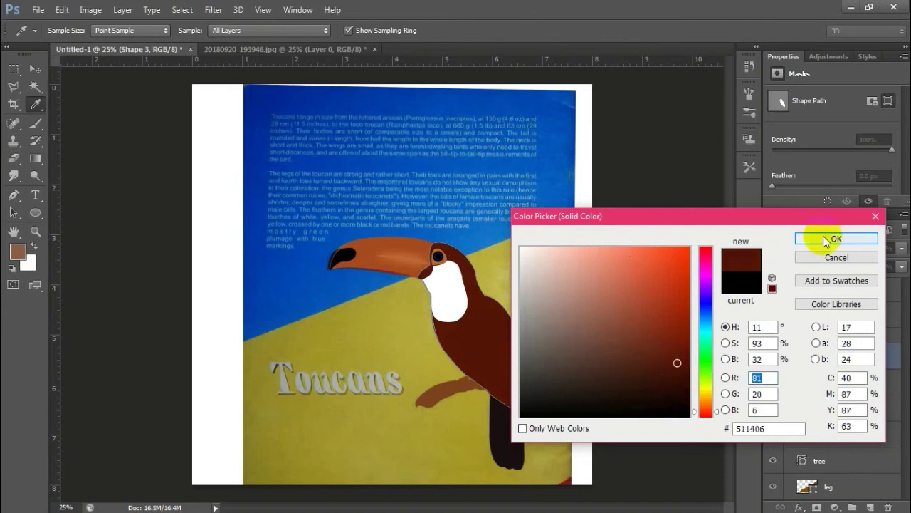
pyautogui.click(826, 240)
# Hide the reference photo, move the beak line into the bird group, and reposition the bird.
pyautogui.click(777, 460)
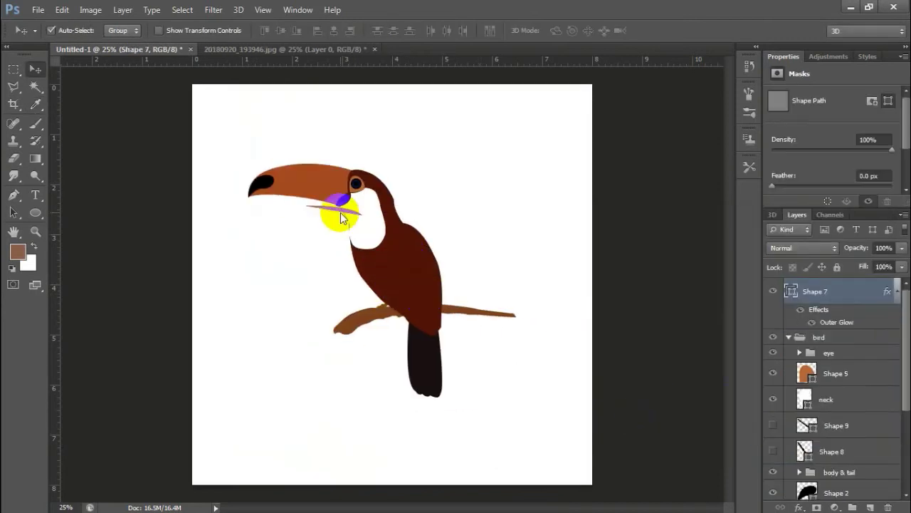
pyautogui.moveTo(341, 218); pyautogui.dragTo(322, 191)
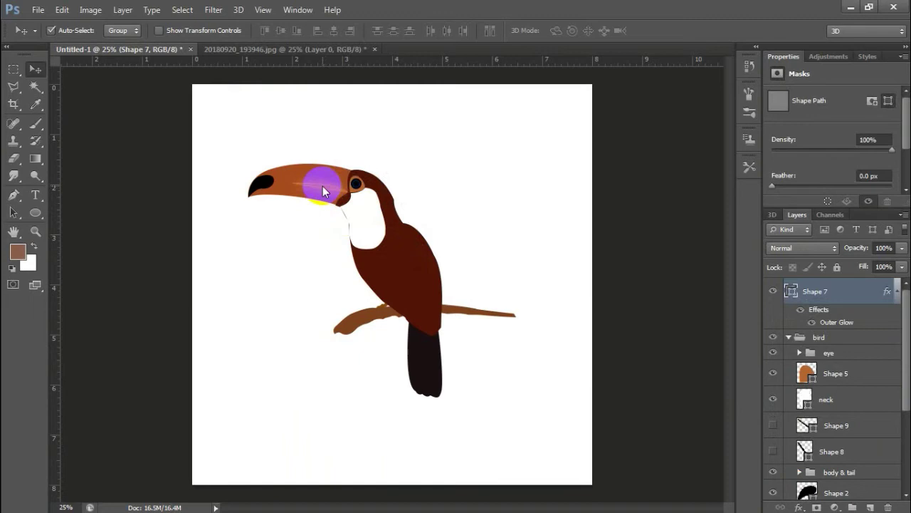
pyautogui.moveTo(816, 291); pyautogui.dragTo(819, 337)
pyautogui.click(789, 287)
pyautogui.moveTo(356, 212); pyautogui.dragTo(376, 203)
pyautogui.hotkey('ctrl', 't')
# Scale the bird group to about 131% and nudge it down slightly.
pyautogui.moveTo(270, 164); pyautogui.dragTo(229, 129)
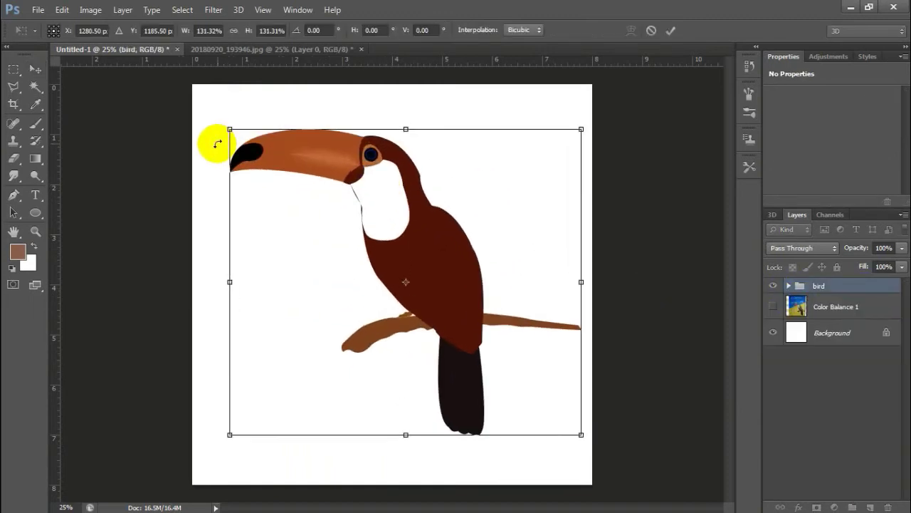
pyautogui.press('Return')
pyautogui.moveTo(415, 254); pyautogui.dragTo(415, 276)
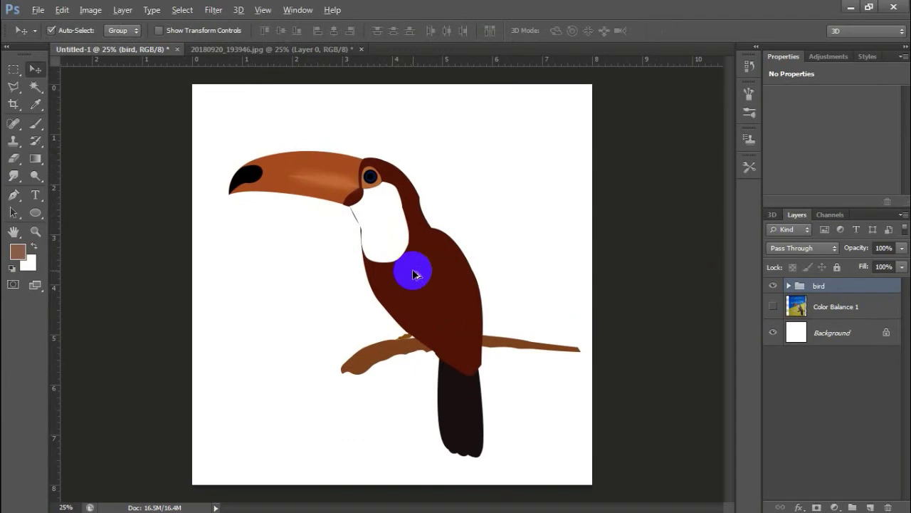
# Stamp a new Layer 1 just above Background and fill it light grey.
pyautogui.hotkey('ctrl', 'shift', 'alt', 'e')
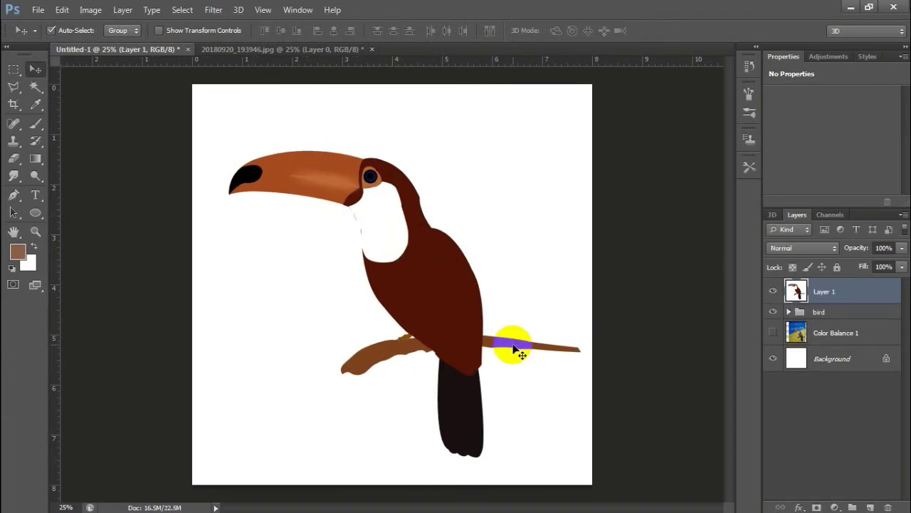
pyautogui.moveTo(826, 291); pyautogui.dragTo(826, 348)
pyautogui.click(18, 252)
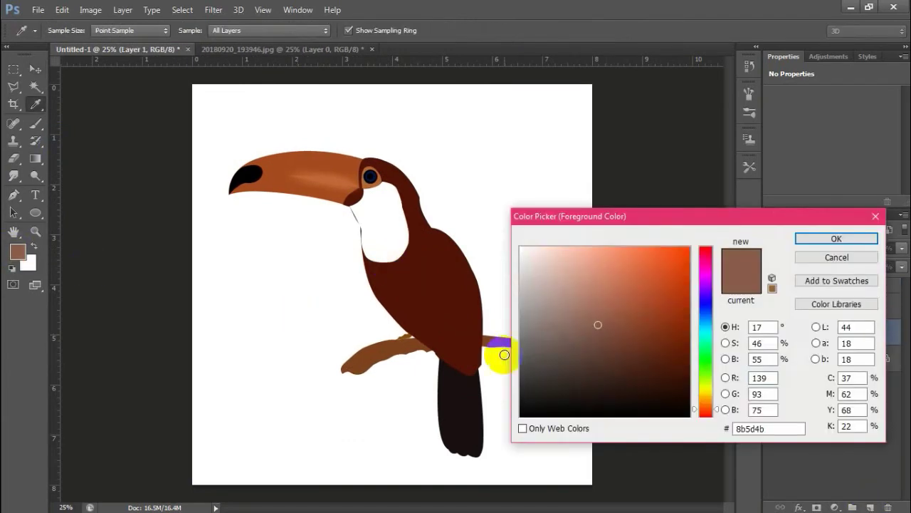
pyautogui.click(531, 306)
pyautogui.press('Return')
pyautogui.hotkey('alt', 'BackSpace')
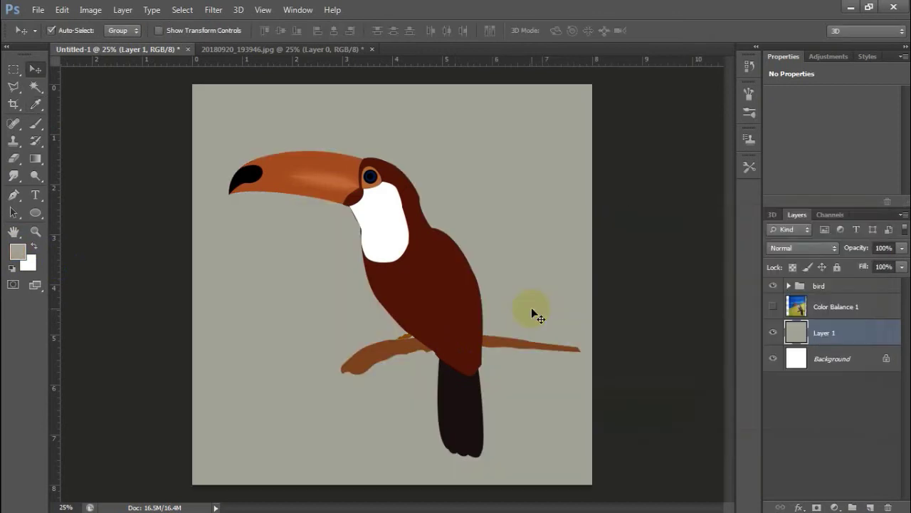
# Stamp the visible artwork into Layer 2 at the top, shift it, then hide it.
pyautogui.hotkey('ctrl', 'shift', 'alt', 'e')
pyautogui.moveTo(848, 332); pyautogui.dragTo(862, 285)
pyautogui.click(773, 312)
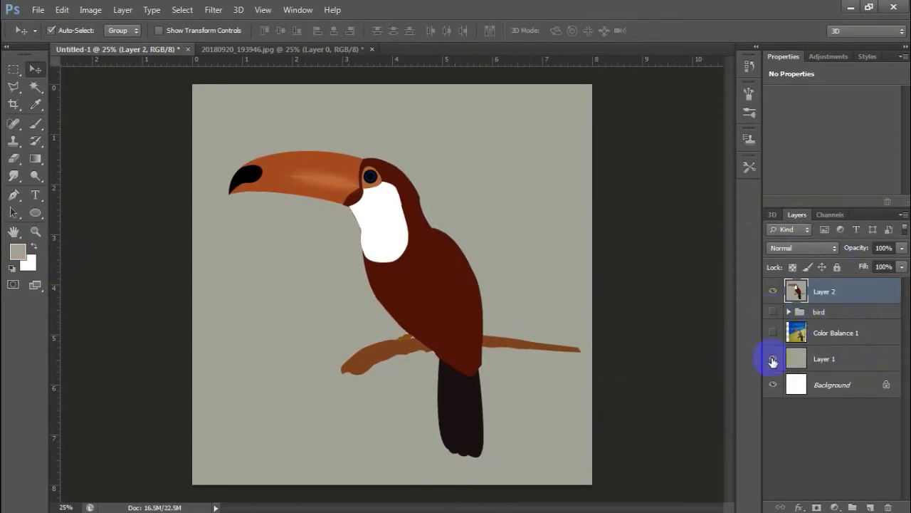
pyautogui.click(773, 359)
pyautogui.moveTo(370, 299); pyautogui.dragTo(423, 206)
pyautogui.click(774, 292)
pyautogui.click(773, 312)
pyautogui.click(774, 359)
# Try a Drop Shadow on the bird group, then discard it.
pyautogui.click(837, 325)
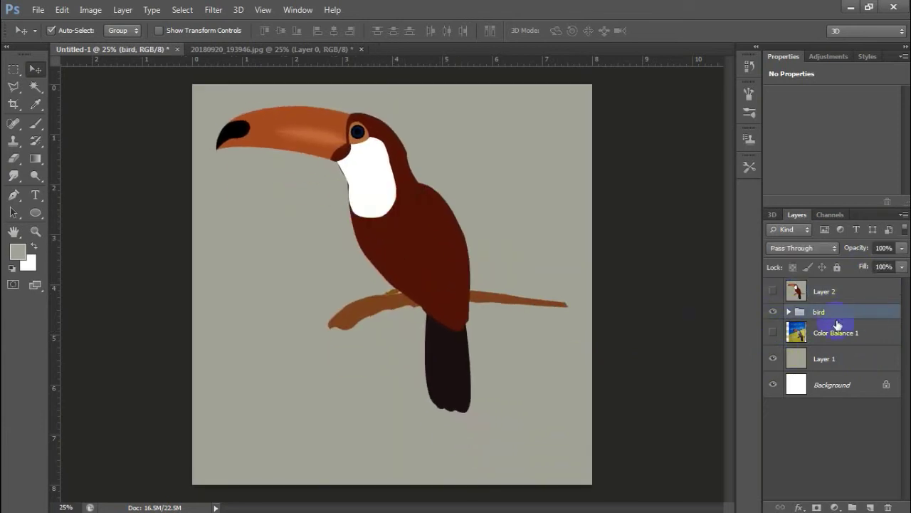
pyautogui.doubleClick(838, 324)
pyautogui.click(579, 346)
pyautogui.press('Escape')
# Duplicate the bird as a black copy below it, squashed into a flat shadow.
pyautogui.hotkey('ctrl', 'j')
pyautogui.hotkey('ctrl', 'e')
pyautogui.moveTo(826, 316); pyautogui.dragTo(826, 342)
pyautogui.hotkey('ctrl', 't')
pyautogui.moveTo(392, 105); pyautogui.dragTo(387, 377)
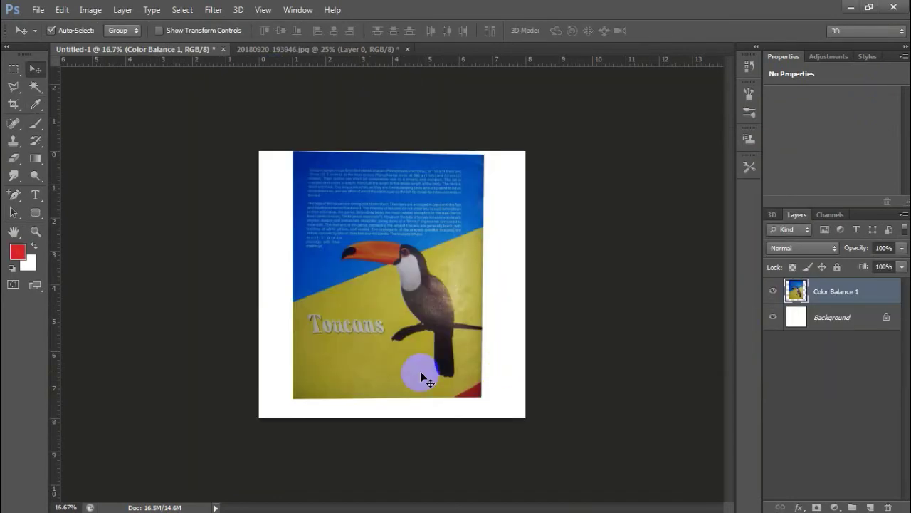
# Free Transform the Color Balance 1 photo to about 116% by 113% and commit.
pyautogui.click(62, 10)
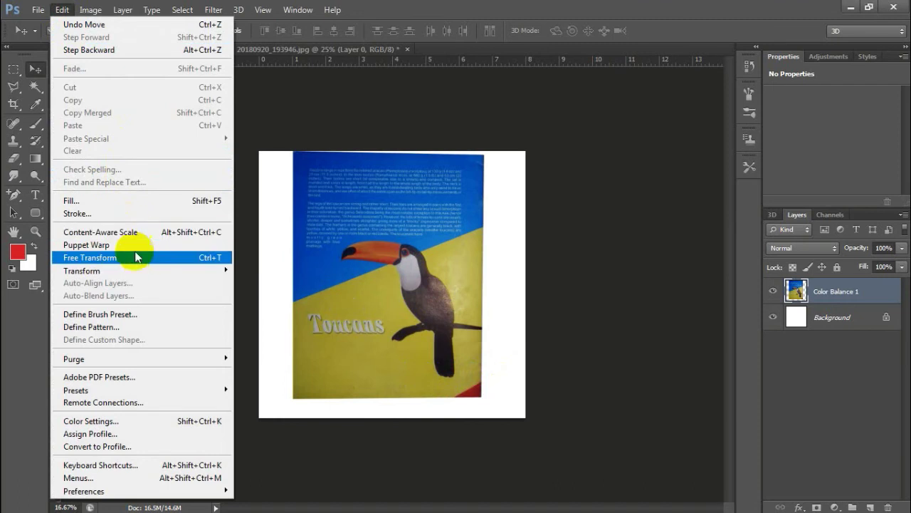
pyautogui.click(137, 258)
pyautogui.moveTo(482, 397); pyautogui.dragTo(515, 431)
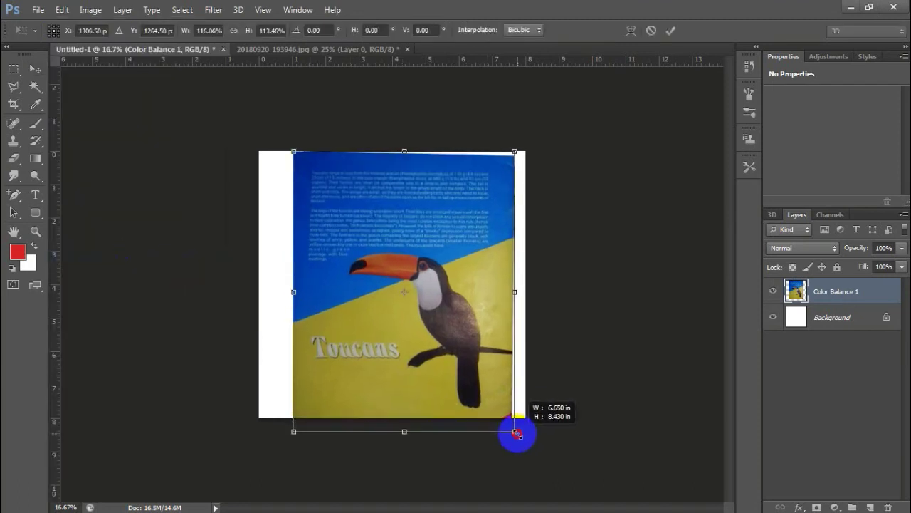
pyautogui.click(670, 32)
pyautogui.scroll(1, 447, 257)
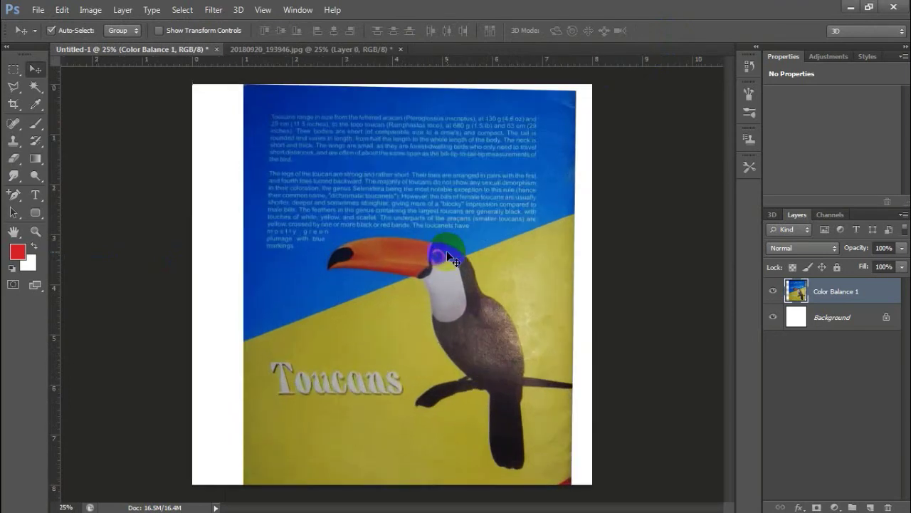
pyautogui.scroll(1, 448, 257)
pyautogui.scroll(1, 447, 256)
# Trace the lower beak with curved Pen anchors from tip to eye, closing the path.
pyautogui.click(15, 196)
pyautogui.click(64, 186)
pyautogui.click(267, 258)
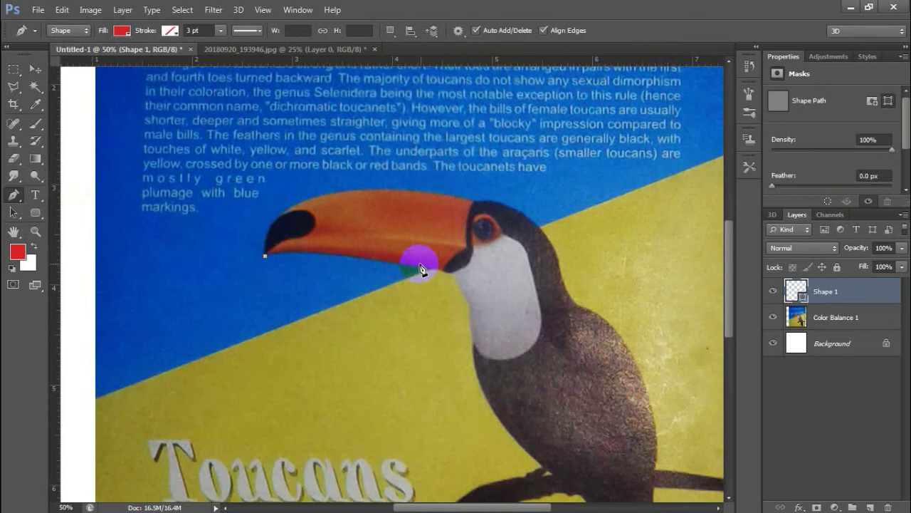
pyautogui.moveTo(442, 273)
pyautogui.mouseDown()
pyautogui.moveTo(513, 290)
pyautogui.moveTo(521, 301)
pyautogui.mouseUp()
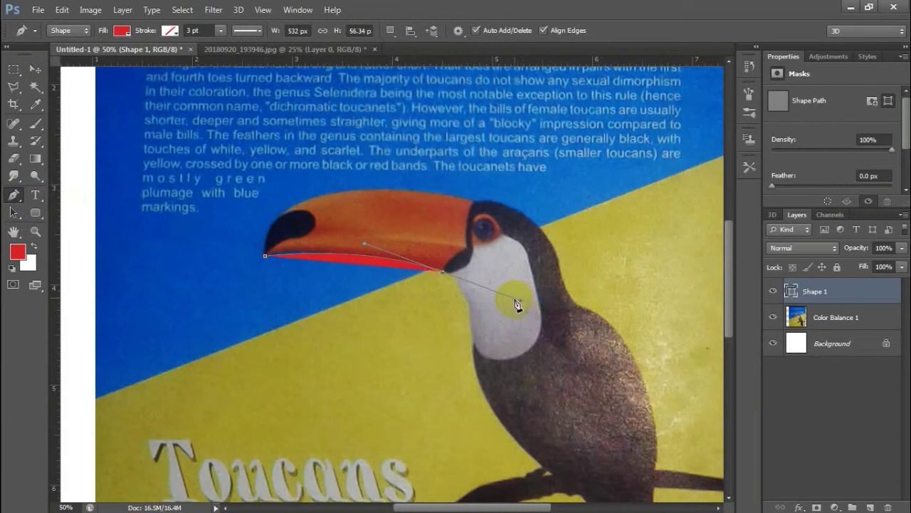
pyautogui.click(441, 271)
pyautogui.moveTo(465, 249); pyautogui.dragTo(471, 249)
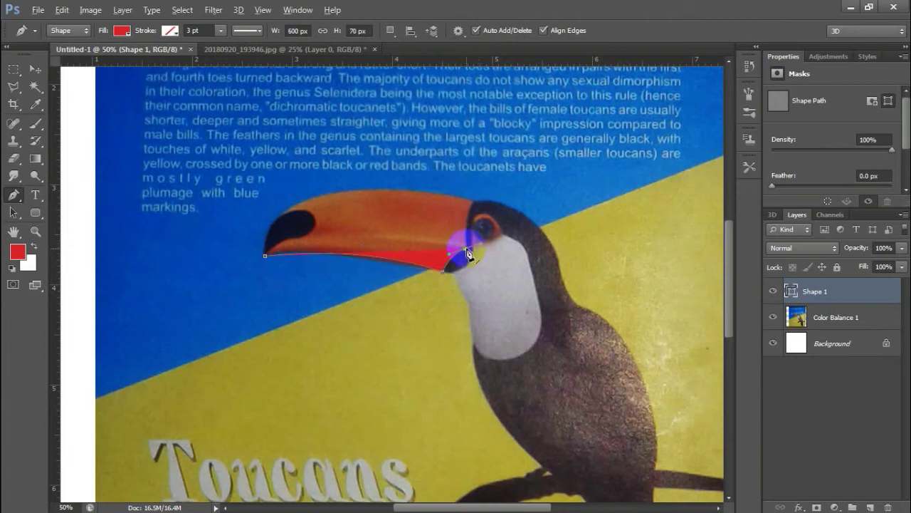
pyautogui.moveTo(468, 203); pyautogui.dragTo(482, 204)
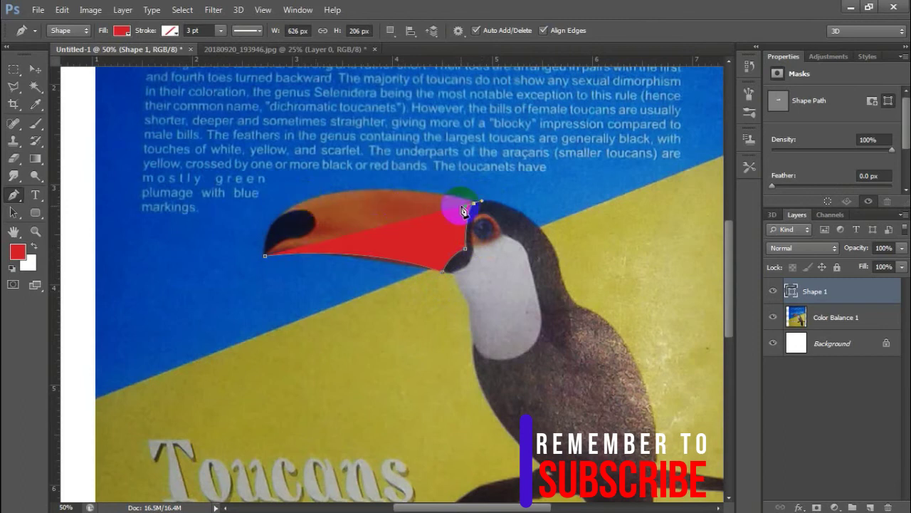
pyautogui.click(264, 258)
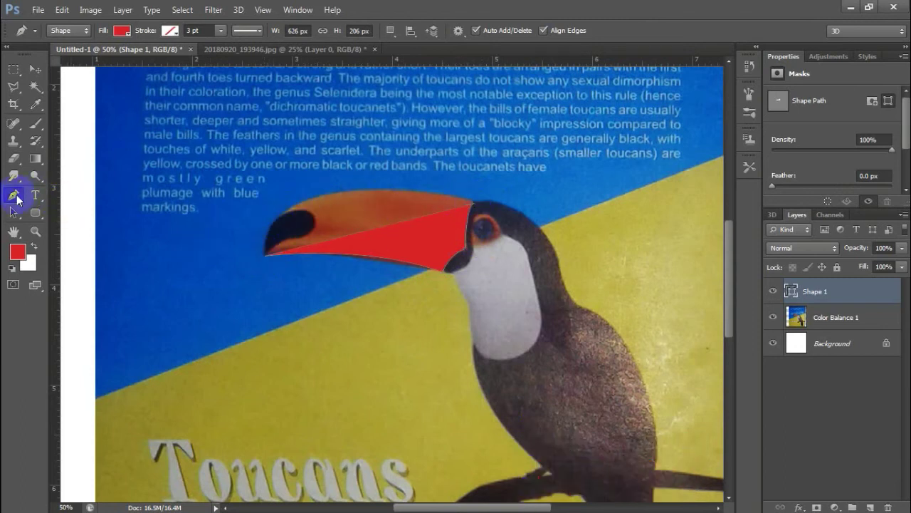
pyautogui.click(122, 31)
# Remove the bill shape's fill and add anchor points to curve its top and lower edges.
pyautogui.click(67, 60)
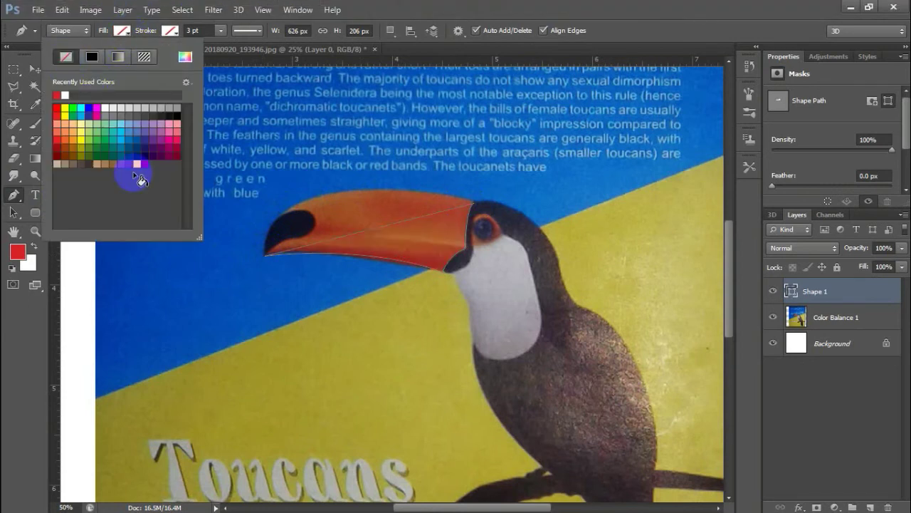
pyautogui.press('Return')
pyautogui.rightClick(15, 192)
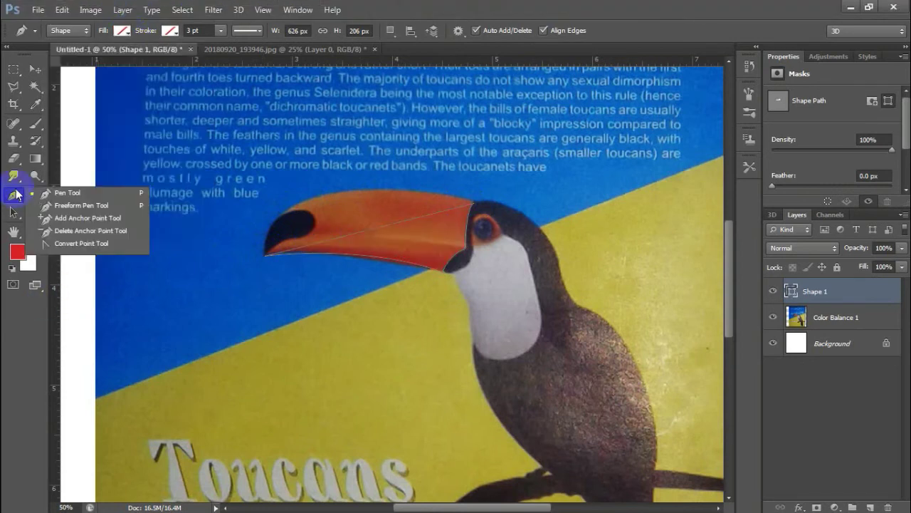
pyautogui.click(65, 217)
pyautogui.moveTo(374, 230)
pyautogui.mouseDown()
pyautogui.moveTo(324, 196)
pyautogui.moveTo(395, 176)
pyautogui.mouseUp()
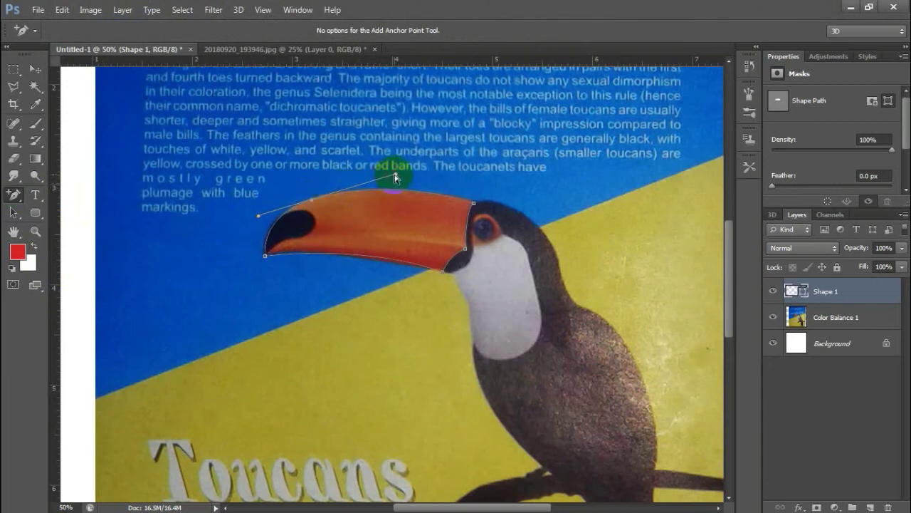
pyautogui.moveTo(364, 244); pyautogui.dragTo(367, 249)
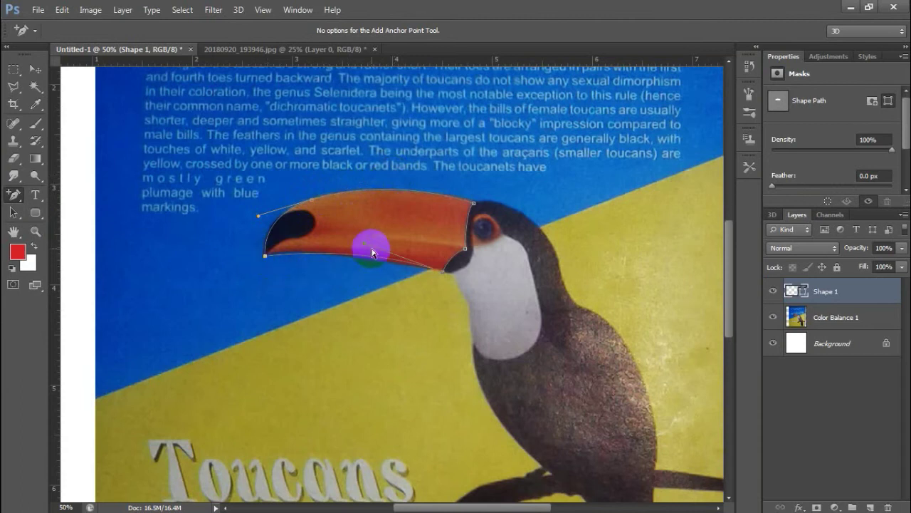
pyautogui.click(305, 253)
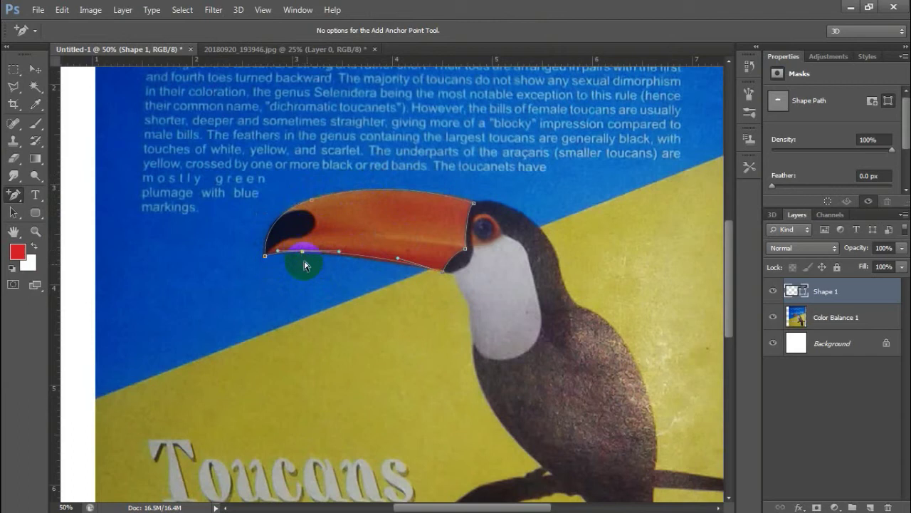
pyautogui.click(419, 289)
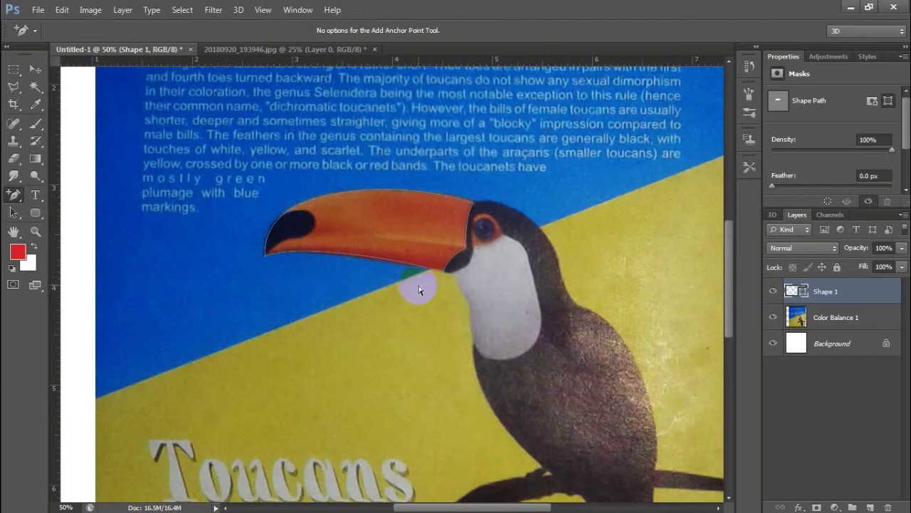
# Sample the orange of the toucan's bill with the Eyedropper.
pyautogui.press('i')
pyautogui.moveTo(232, 176)
pyautogui.mouseDown()
pyautogui.moveTo(395, 236)
pyautogui.moveTo(383, 220)
pyautogui.mouseUp()
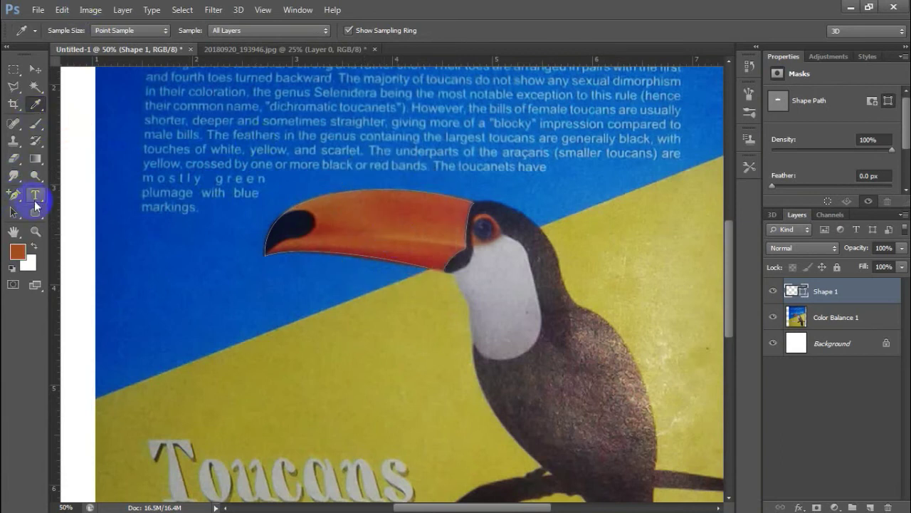
pyautogui.moveTo(14, 194); pyautogui.dragTo(76, 192)
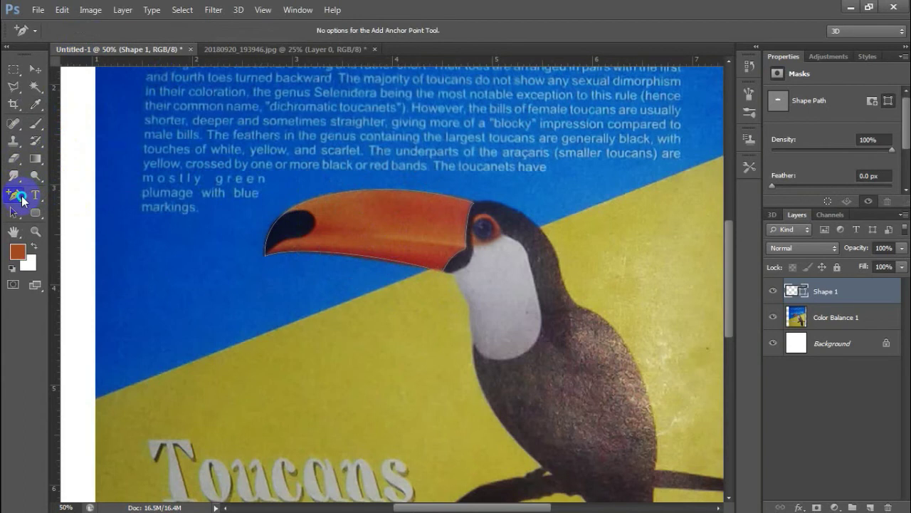
pyautogui.moveTo(17, 193); pyautogui.dragTo(67, 192)
pyautogui.click(123, 31)
# Add a new empty layer above Layer 2 and set up a soft brush.
pyautogui.click(60, 95)
pyautogui.click(878, 297)
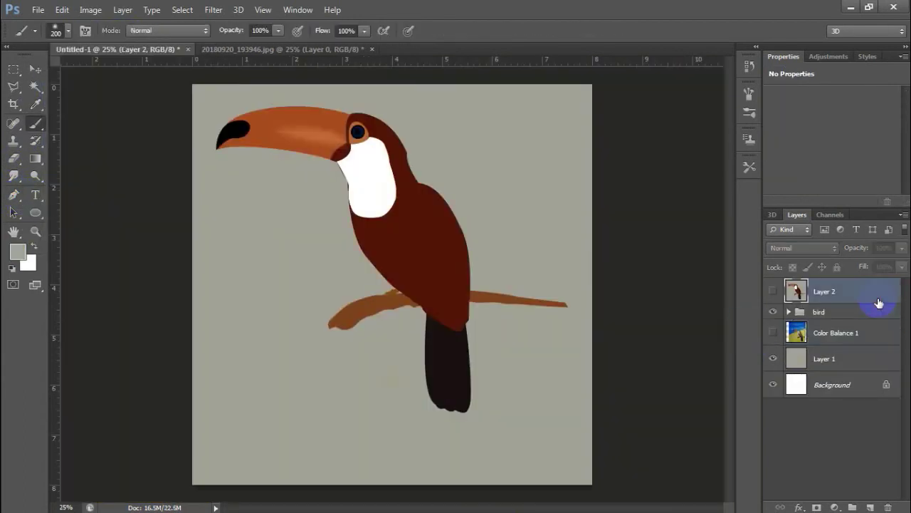
pyautogui.hotkey('ctrl', 'shift', 'alt', 'n')
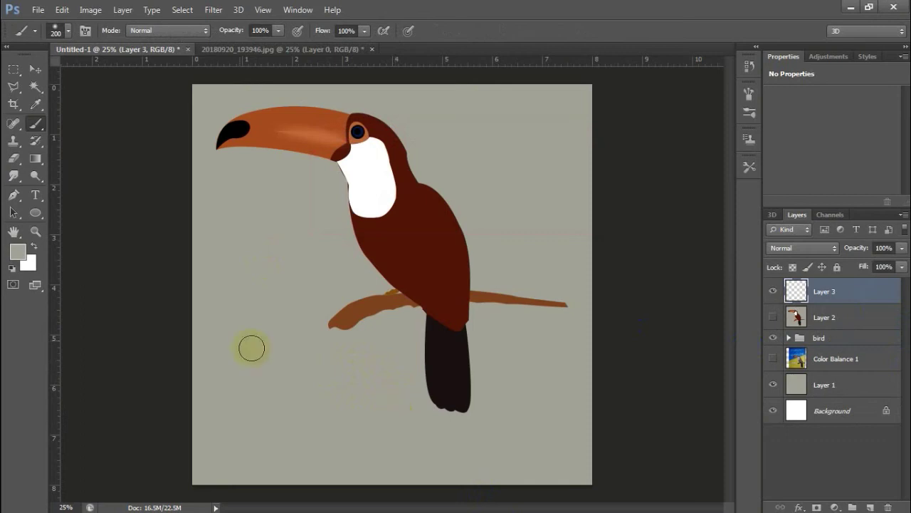
pyautogui.click(142, 264)
pyautogui.rightClick(399, 328)
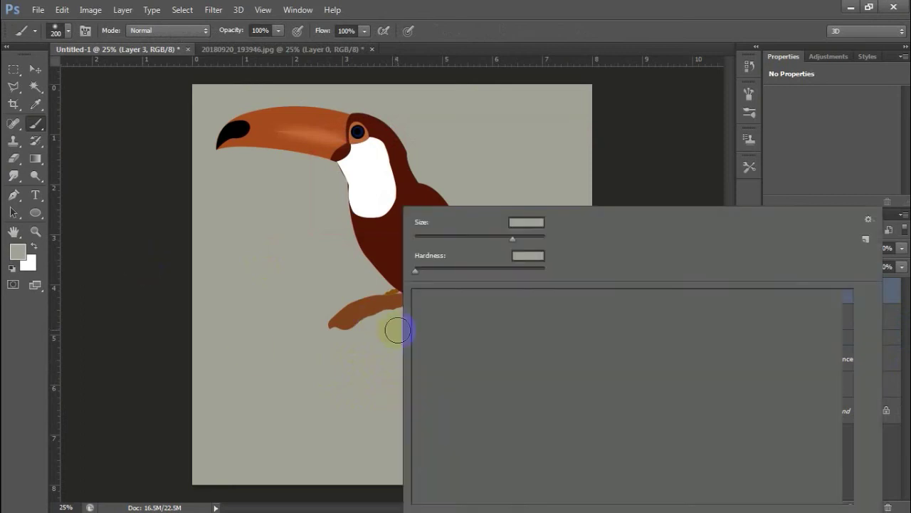
pyautogui.click(678, 116)
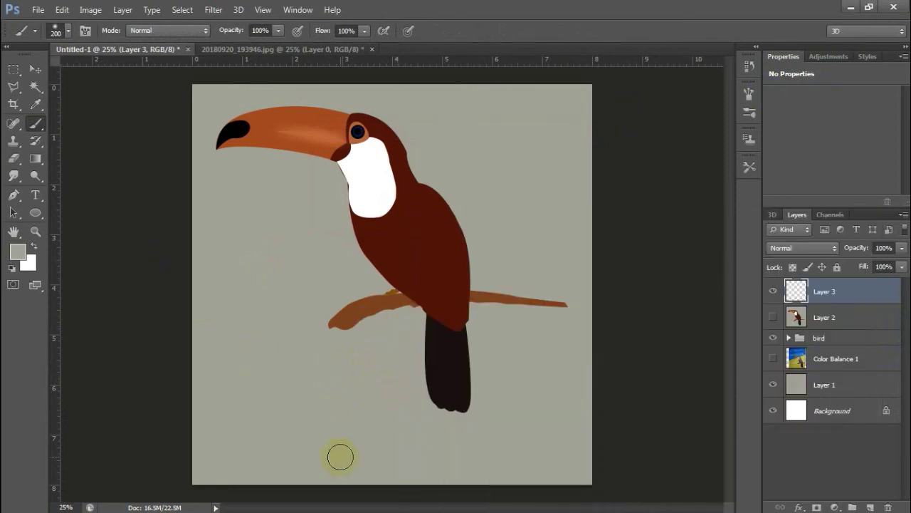
# Paint a large soft black dab and squash it flat along the canvas bottom.
pyautogui.moveTo(342, 324); pyautogui.dragTo(351, 319)
pyautogui.press(']')
pyautogui.press(']')
pyautogui.press(']')
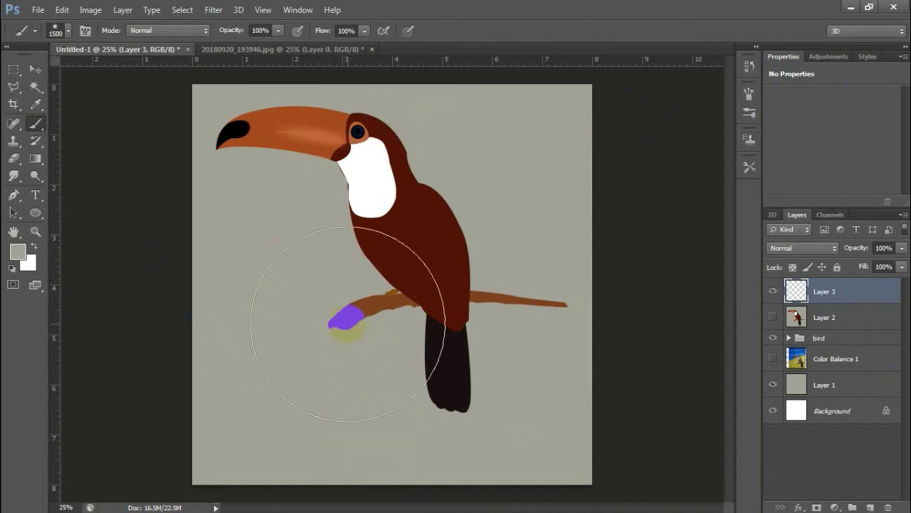
pyautogui.press('d')
pyautogui.hotkey('ctrl', 'z')
pyautogui.click(403, 327)
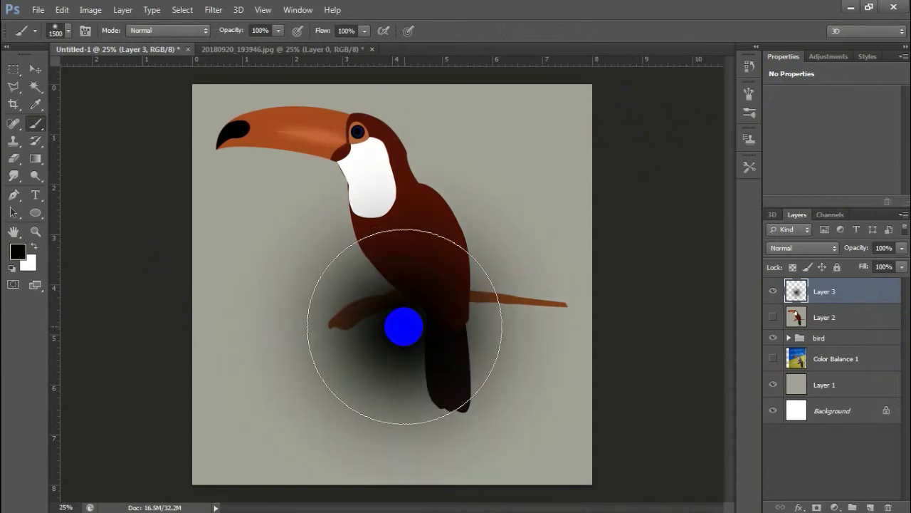
pyautogui.hotkey('ctrl', 't')
pyautogui.moveTo(397, 121); pyautogui.dragTo(396, 470)
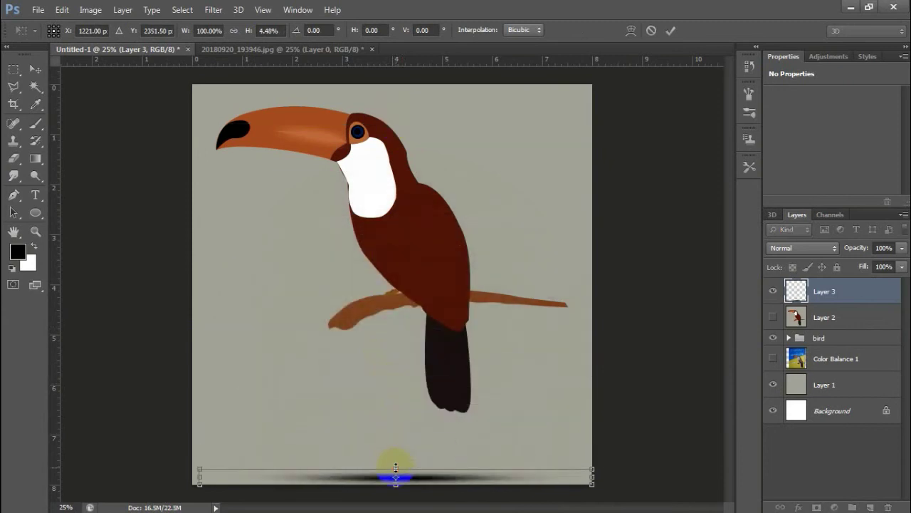
pyautogui.press('Return')
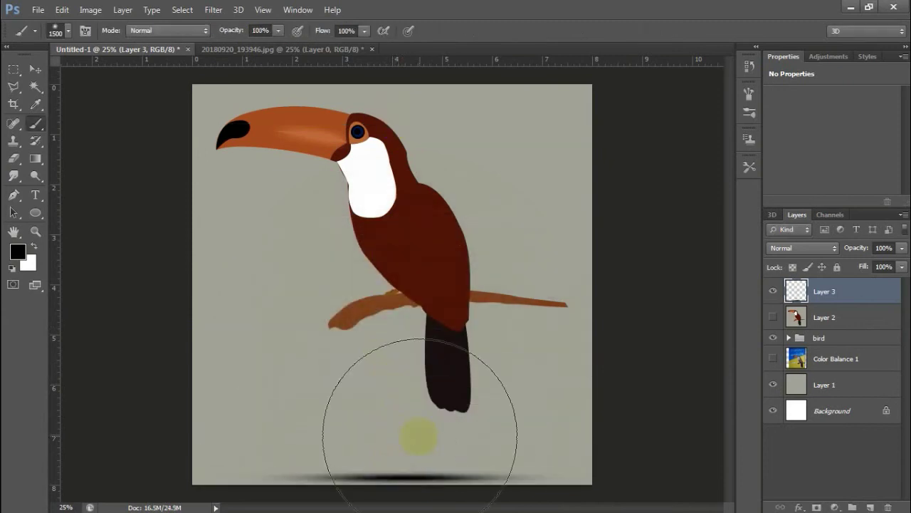
# Nudge the shadow upward and lower Layer 3's opacity to 33%.
pyautogui.press('v')
pyautogui.hotkey('shift', 'Up')
pyautogui.hotkey('shift', 'Up')
pyautogui.hotkey('shift', 'Up')
pyautogui.hotkey('shift', 'Up')
pyautogui.hotkey('shift', 'Up')
pyautogui.hotkey('shift', 'Up')
pyautogui.hotkey('shift', 'Up')
pyautogui.hotkey('shift', 'Up')
pyautogui.hotkey('shift', 'Up')
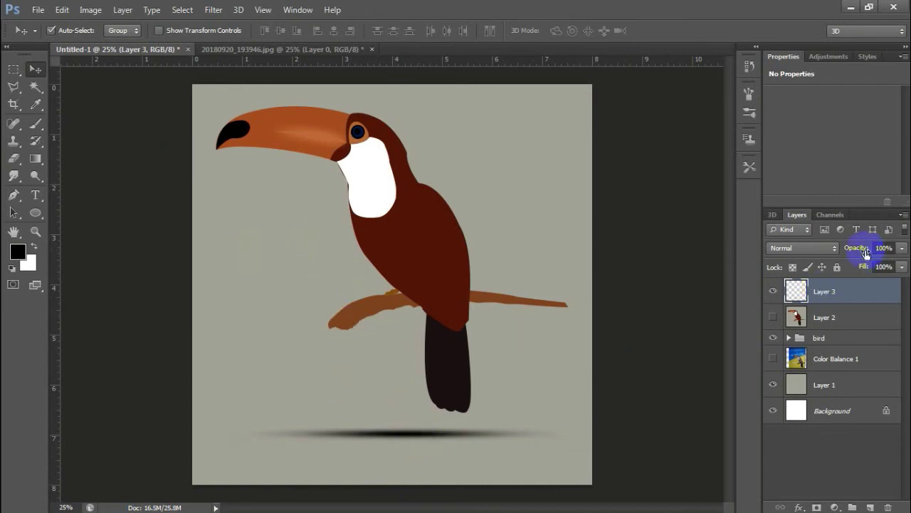
pyautogui.moveTo(845, 249)
pyautogui.mouseDown()
pyautogui.moveTo(860, 251)
pyautogui.moveTo(852, 253)
pyautogui.mouseUp()
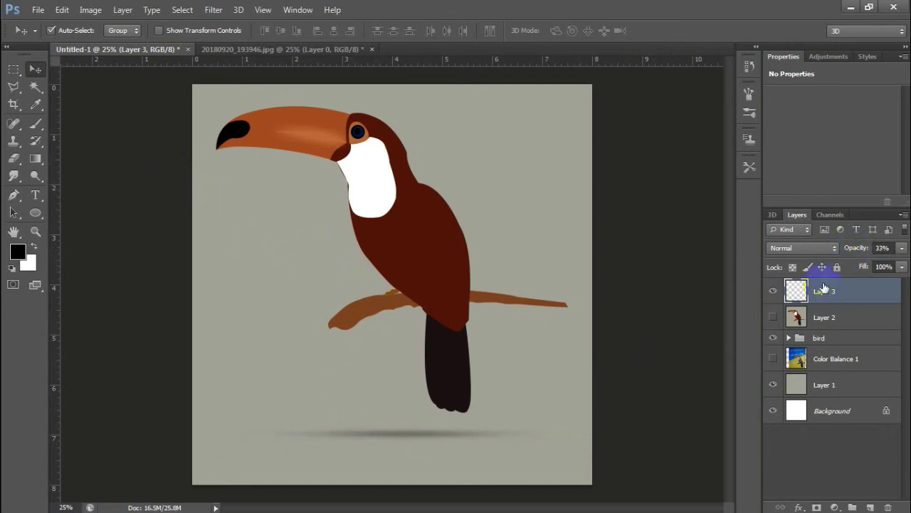
pyautogui.press('t')
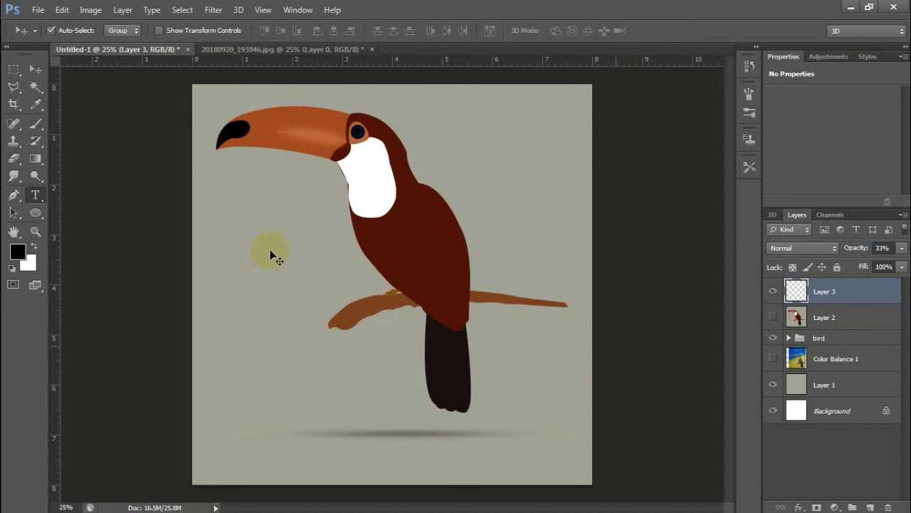
# Type 'designed by' in a new text box beside the toucan's head.
pyautogui.press('t')
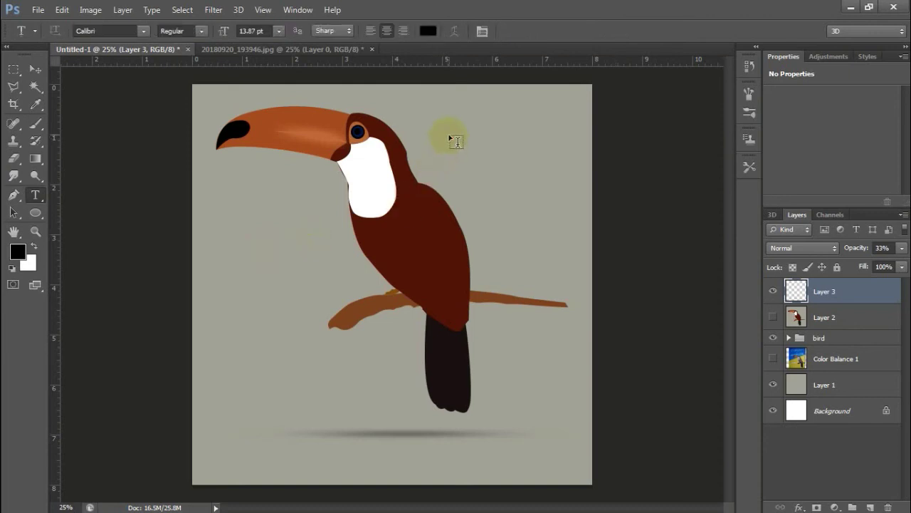
pyautogui.click(449, 133)
pyautogui.write('designed by')
pyautogui.hotkey('shift', 'Left')
pyautogui.hotkey('shift', 'Left')
pyautogui.hotkey('shift', 'Left')
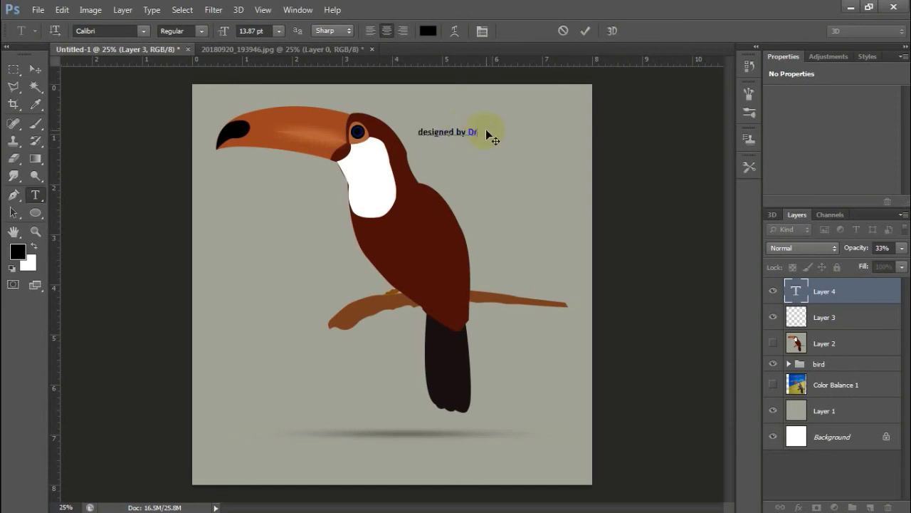
# Finish typing the credit name and begin choosing its colour in the Color Picker.
pyautogui.write('reation')
pyautogui.click(249, 267)
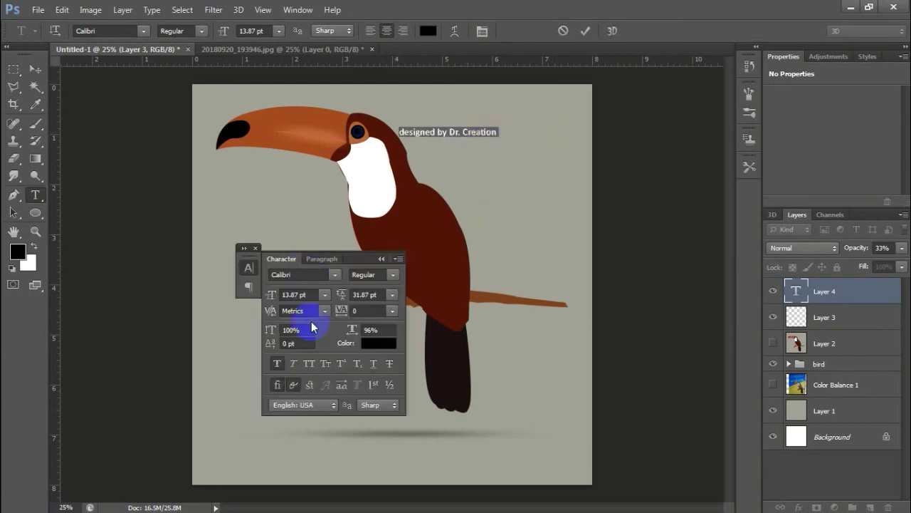
pyautogui.click(379, 343)
pyautogui.click(523, 248)
pyautogui.moveTo(546, 376); pyautogui.dragTo(525, 425)
pyautogui.moveTo(657, 407)
pyautogui.mouseDown()
pyautogui.moveTo(701, 235)
pyautogui.moveTo(687, 254)
pyautogui.mouseUp()
pyautogui.click(706, 310)
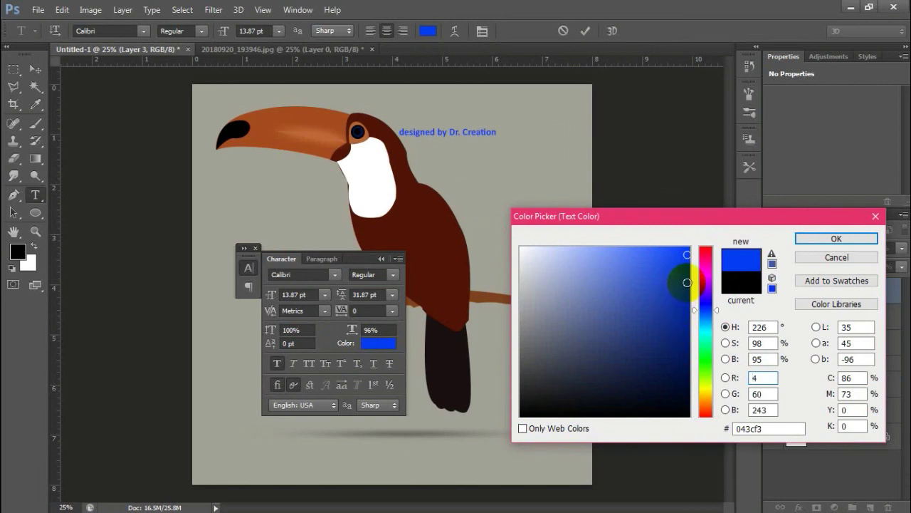
pyautogui.click(683, 372)
# Settle on red-orange ff3000 as the credit text colour.
pyautogui.moveTo(631, 370); pyautogui.dragTo(625, 353)
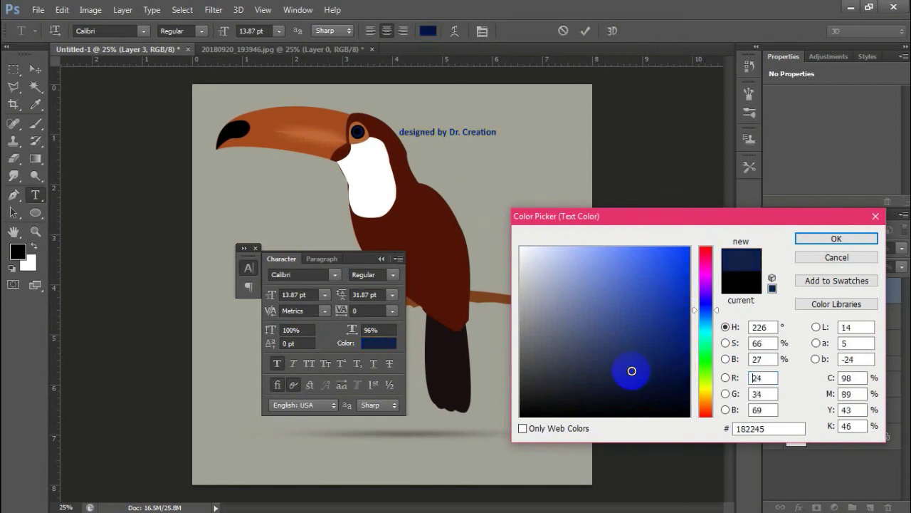
pyautogui.click(706, 273)
pyautogui.click(604, 250)
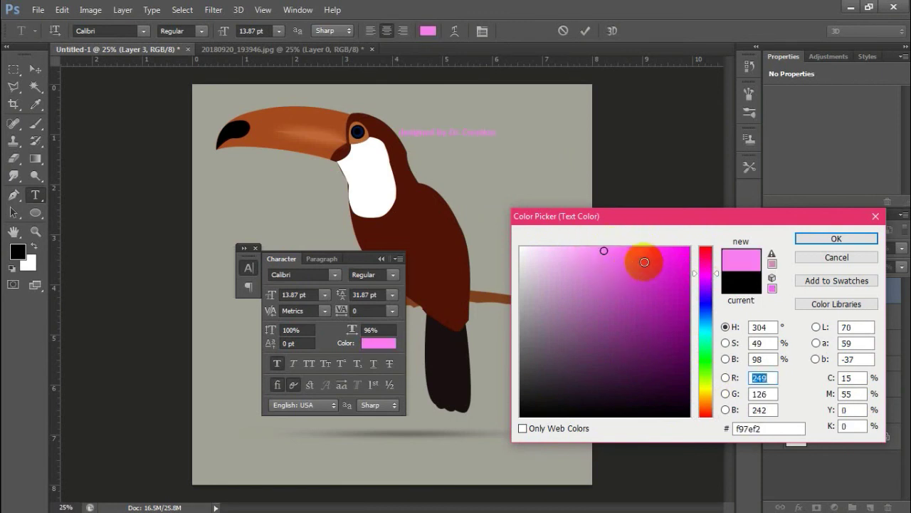
pyautogui.click(635, 261)
pyautogui.click(703, 415)
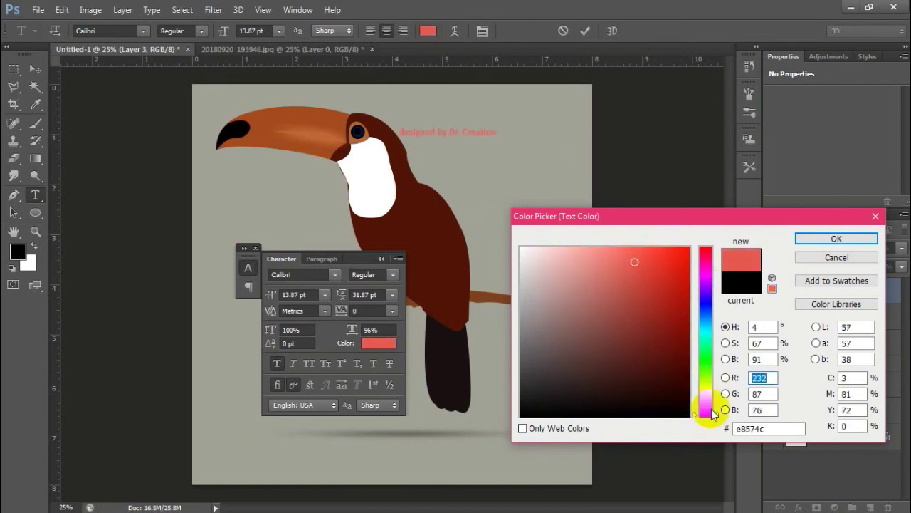
pyautogui.moveTo(705, 407); pyautogui.dragTo(705, 404)
pyautogui.moveTo(668, 311); pyautogui.dragTo(688, 246)
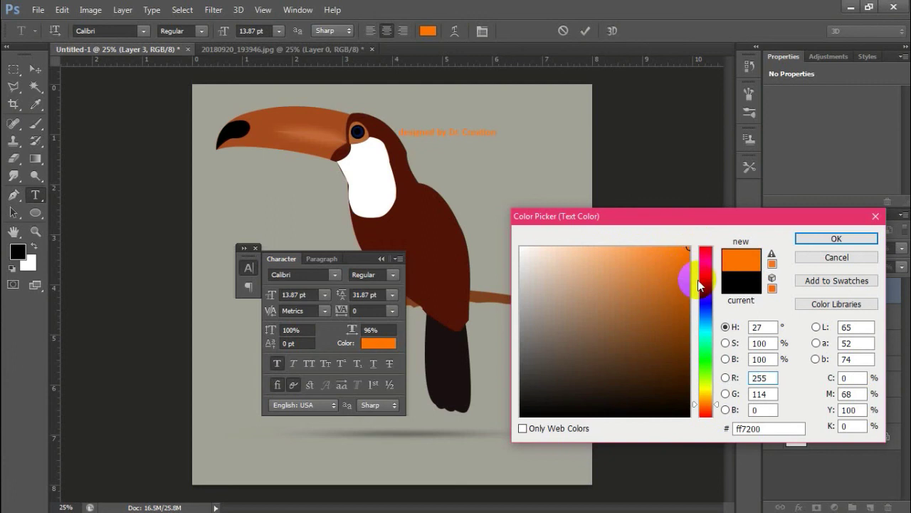
pyautogui.moveTo(716, 403); pyautogui.dragTo(717, 410)
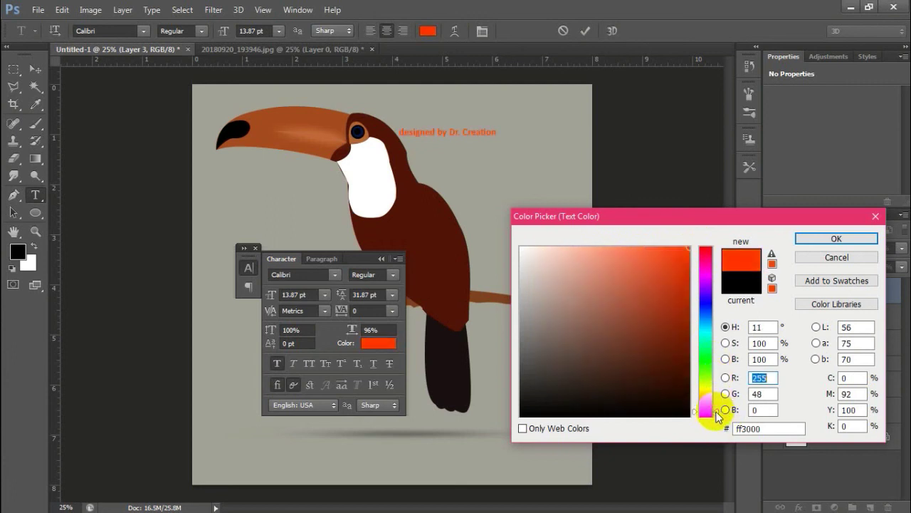
pyautogui.click(840, 239)
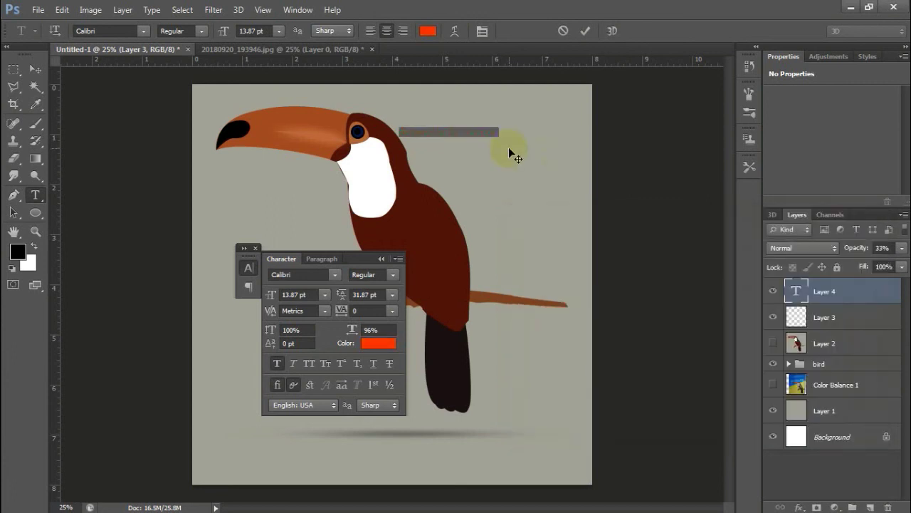
# Enlarge the credit text to 20.68 pt and place it at the upper right.
pyautogui.click(582, 33)
pyautogui.press('v')
pyautogui.hotkey('ctrl', 't')
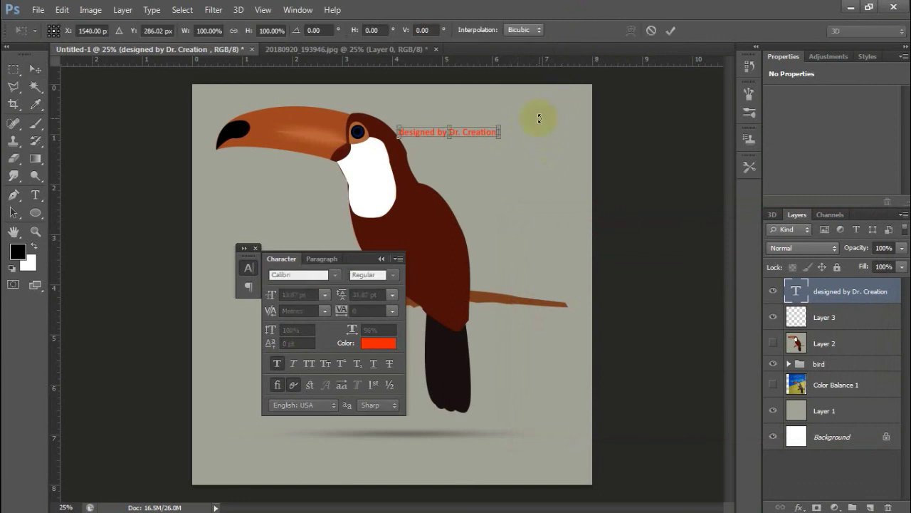
pyautogui.moveTo(501, 137)
pyautogui.mouseDown()
pyautogui.moveTo(523, 139)
pyautogui.moveTo(554, 121)
pyautogui.mouseUp()
pyautogui.press('Return')
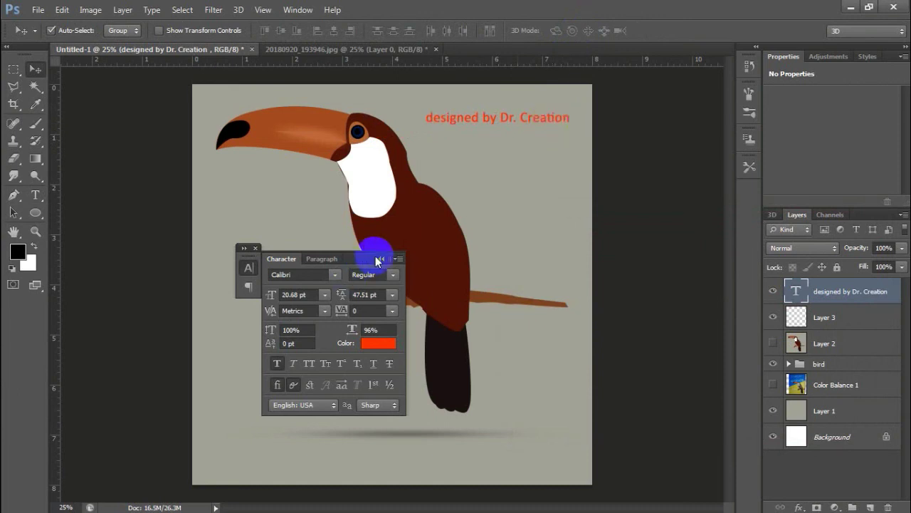
pyautogui.click(378, 258)
pyautogui.click(255, 248)
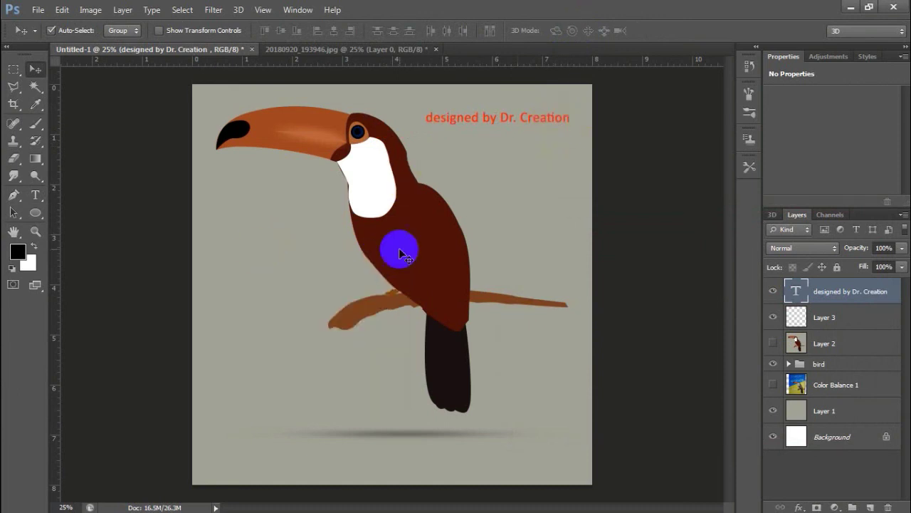
# Expand the bird group and enable Outer Glow in Shape 5's layer style.
pyautogui.click(789, 364)
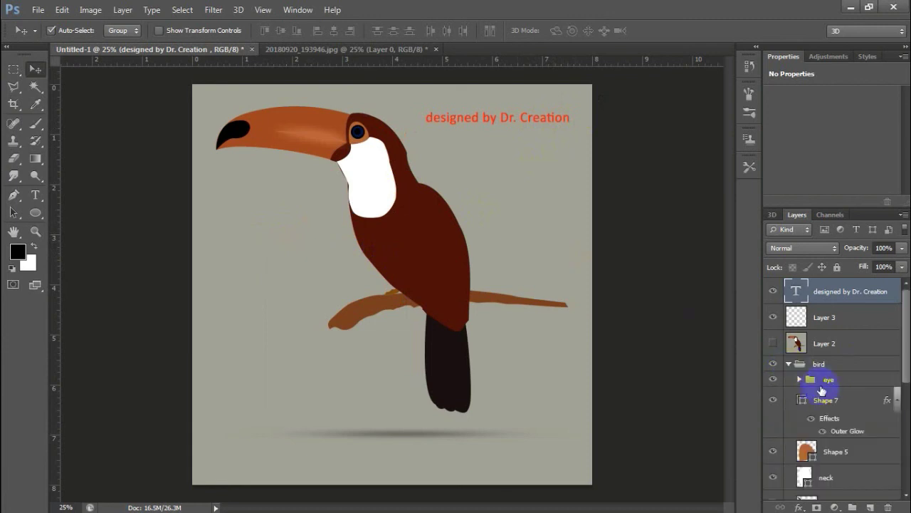
pyautogui.click(799, 378)
pyautogui.scroll(-2, 895, 366)
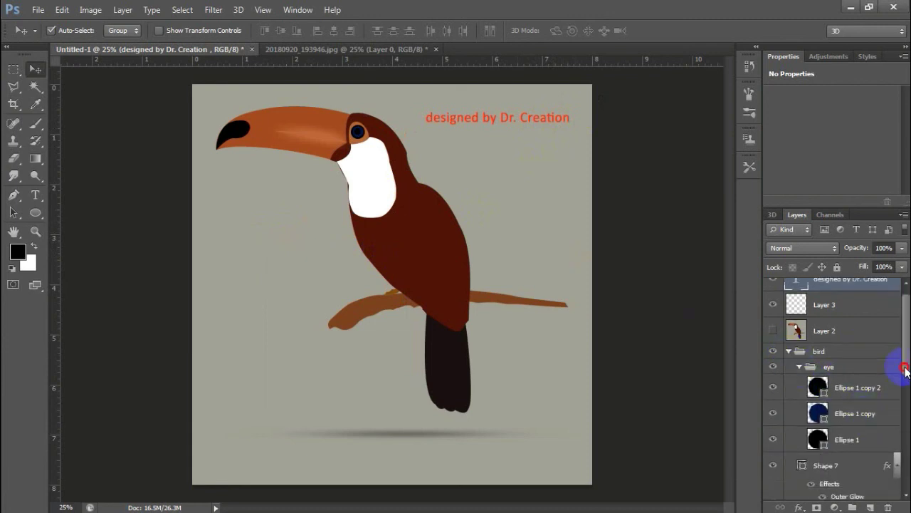
pyautogui.scroll(-3, 895, 362)
pyautogui.doubleClick(859, 386)
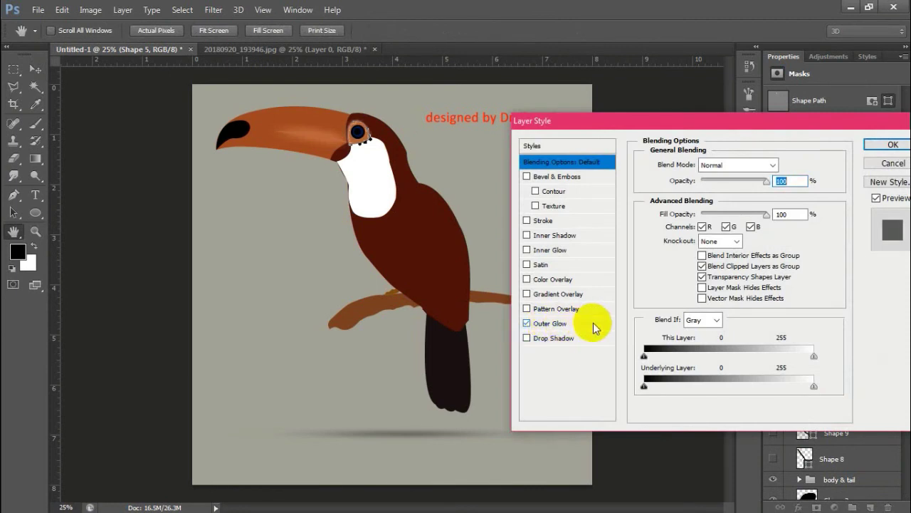
pyautogui.click(593, 323)
# Set the glow colour to the sampled beak brown c0673b and its size to 51 px.
pyautogui.click(680, 211)
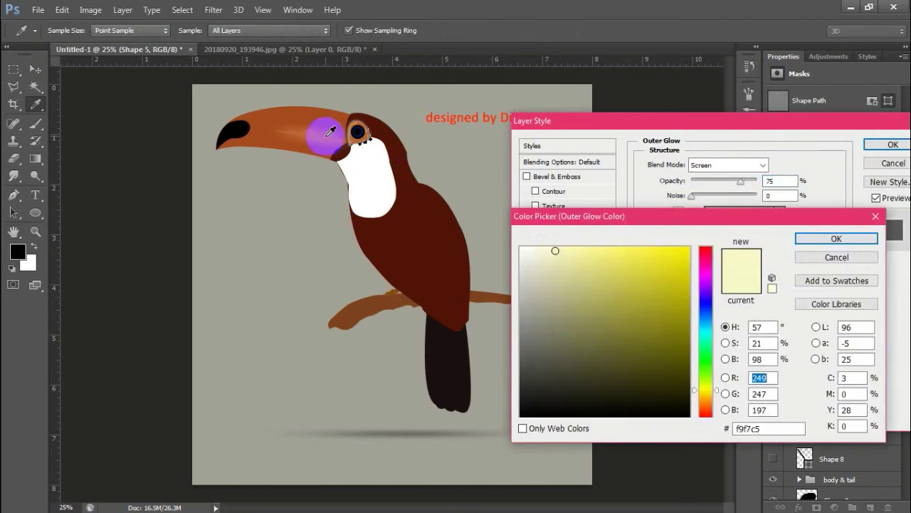
pyautogui.click(326, 138)
pyautogui.click(633, 278)
pyautogui.press('Return')
pyautogui.moveTo(701, 279); pyautogui.dragTo(708, 280)
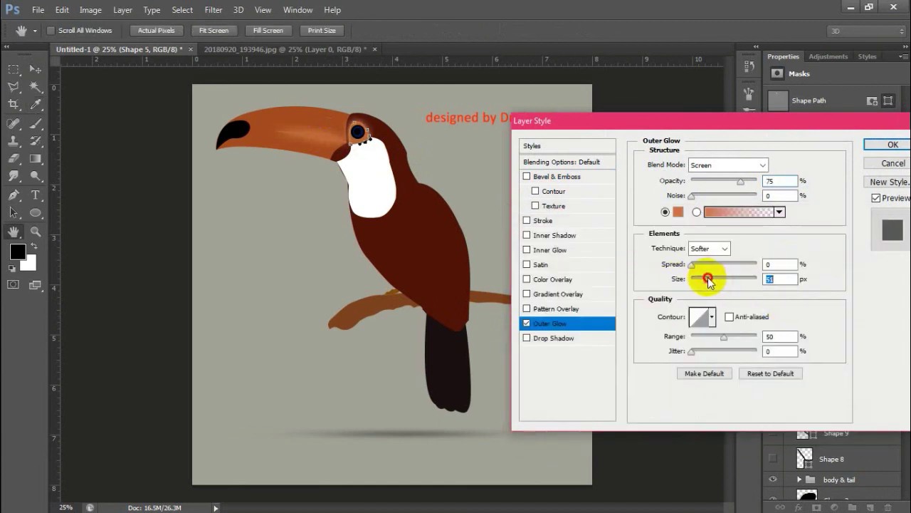
pyautogui.click(880, 147)
pyautogui.click(488, 193)
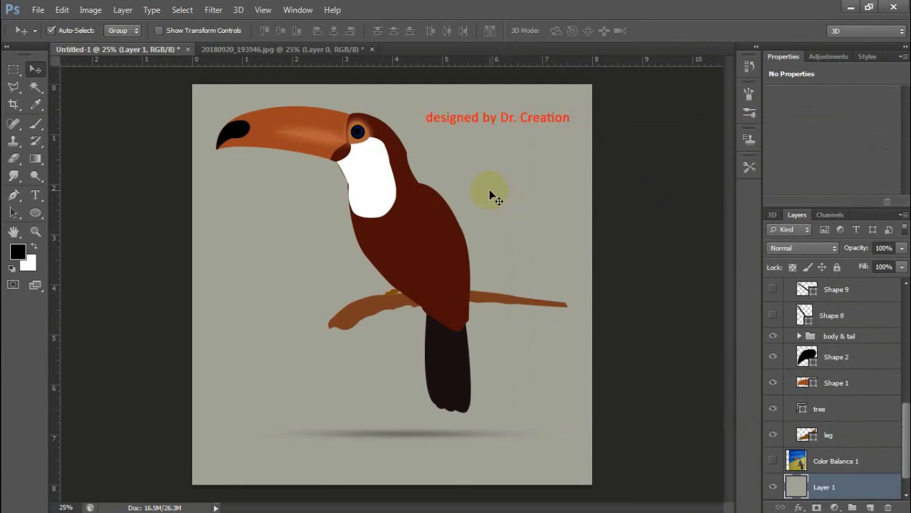
# Add a 38 px Outer Glow to the white neck layer.
pyautogui.click(387, 192)
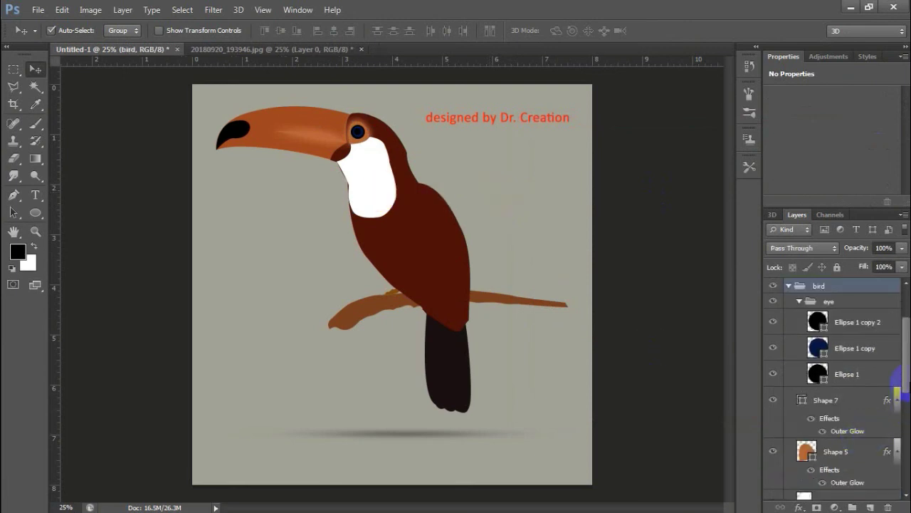
pyautogui.scroll(-2, 901, 399)
pyautogui.scroll(-2, 897, 397)
pyautogui.click(837, 397)
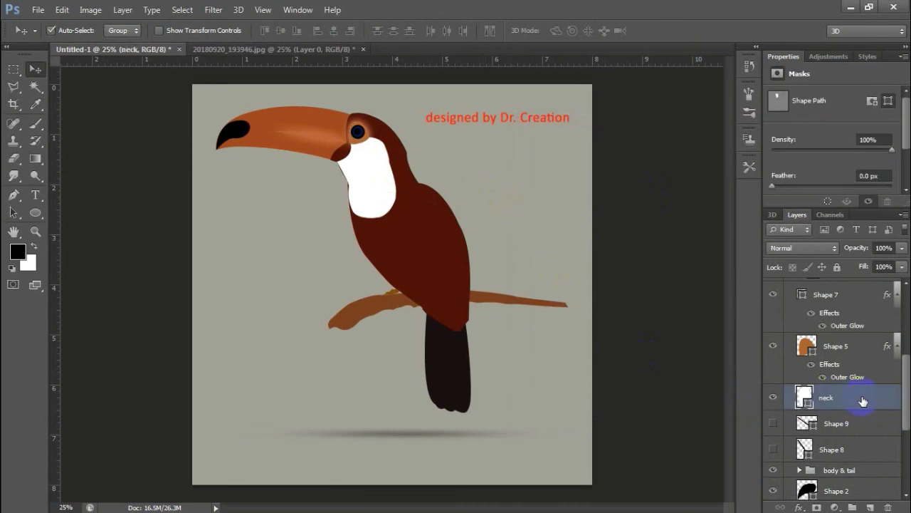
pyautogui.click(566, 324)
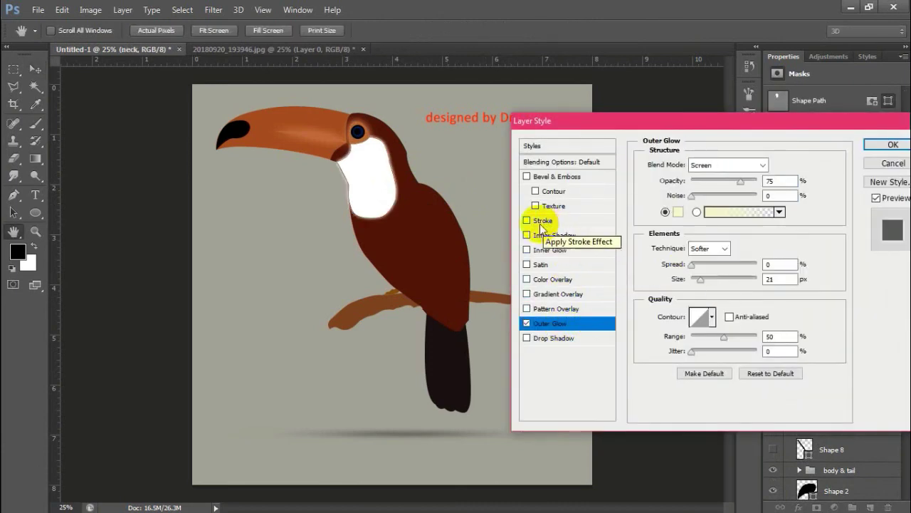
pyautogui.click(678, 212)
pyautogui.click(520, 240)
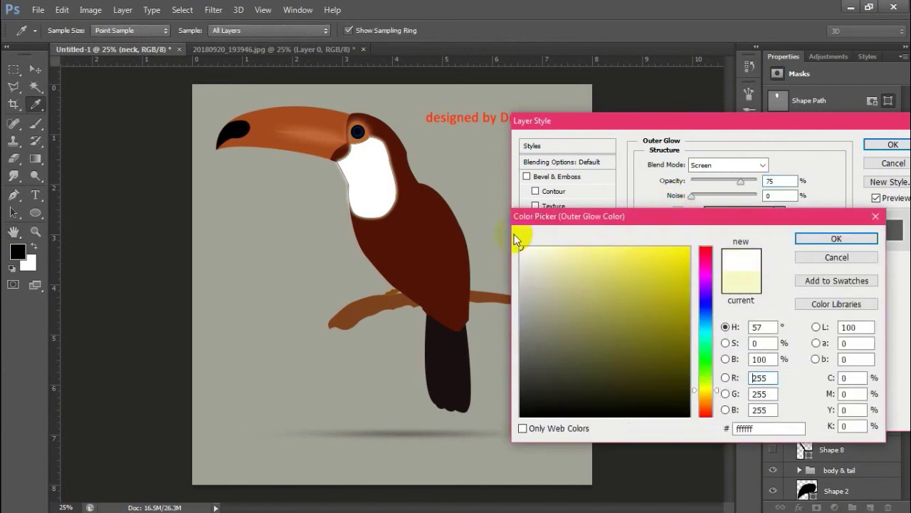
pyautogui.click(847, 240)
pyautogui.moveTo(703, 281); pyautogui.dragTo(705, 280)
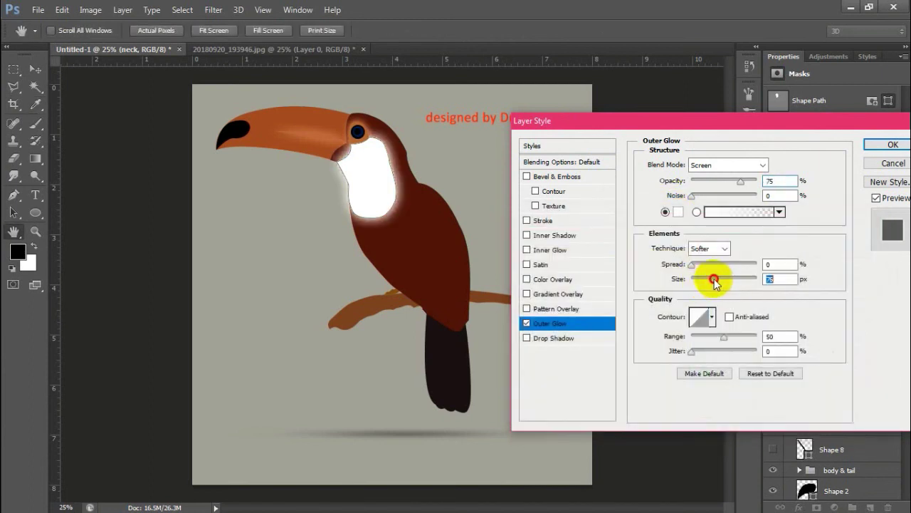
# Change the neck glow to a dark red sampled from the body and apply it.
pyautogui.click(678, 212)
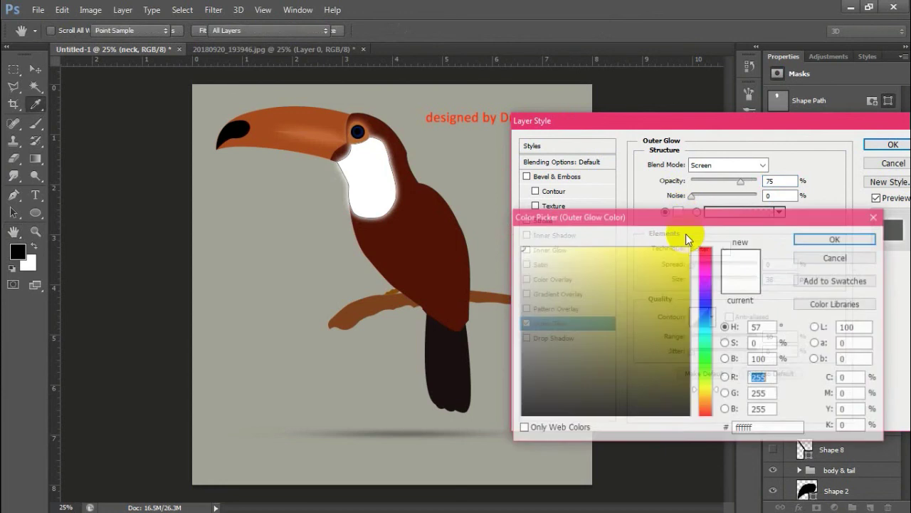
pyautogui.click(448, 230)
pyautogui.moveTo(677, 377)
pyautogui.mouseDown()
pyautogui.moveTo(640, 284)
pyautogui.moveTo(682, 340)
pyautogui.mouseUp()
pyautogui.press('Return')
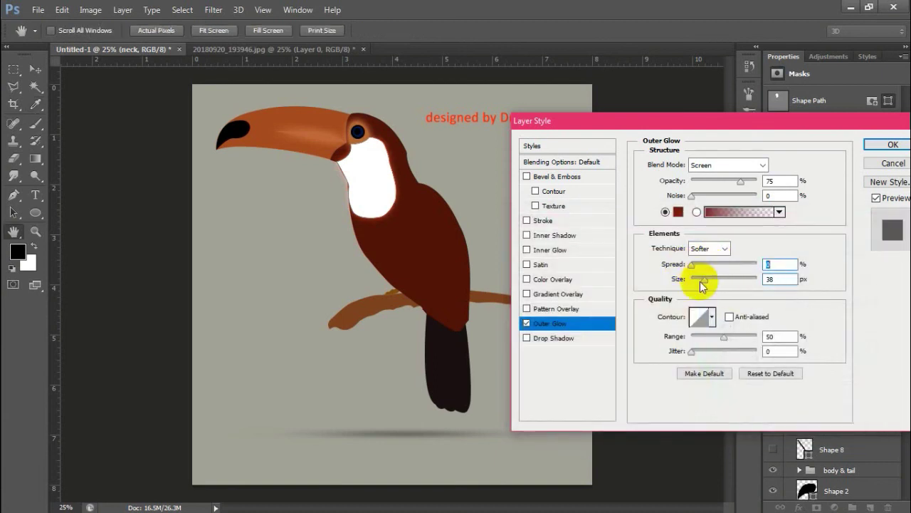
pyautogui.press('Return')
pyautogui.click(546, 214)
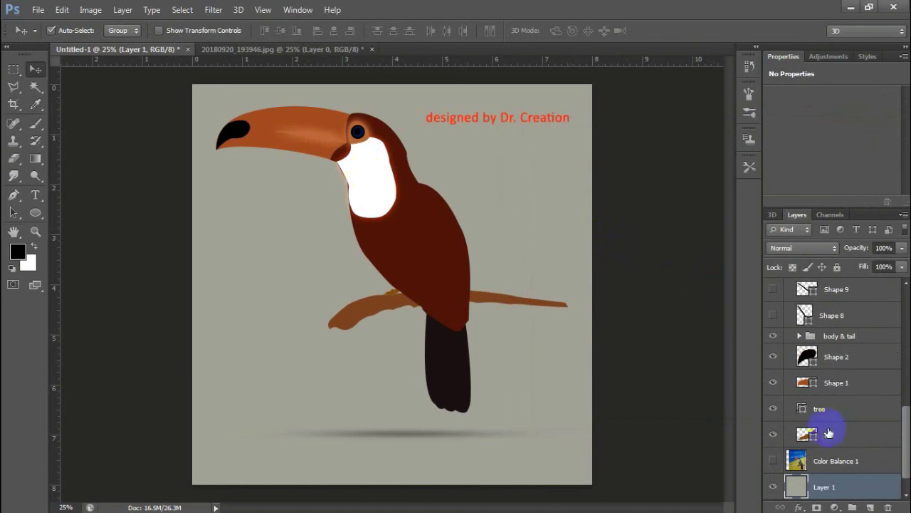
# Delete the Color Balance 1 layer.
pyautogui.scroll(5, 908, 388)
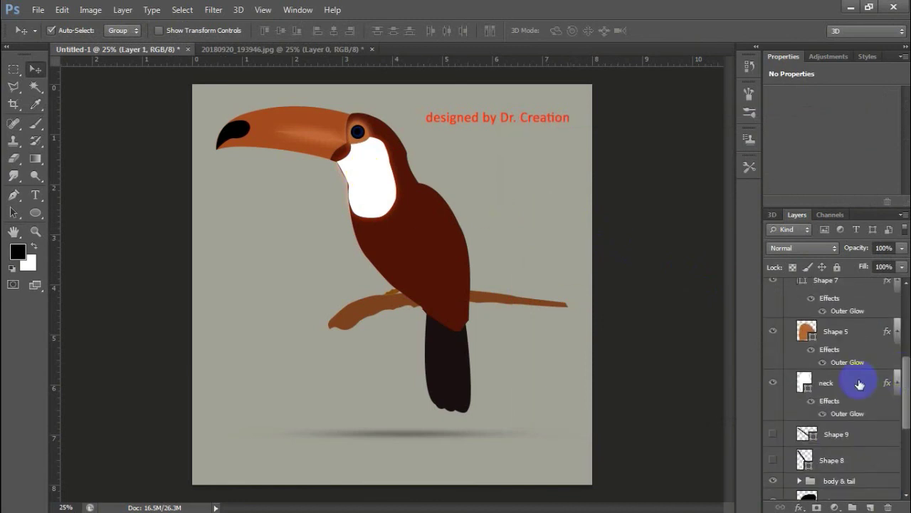
pyautogui.click(858, 383)
pyautogui.click(504, 169)
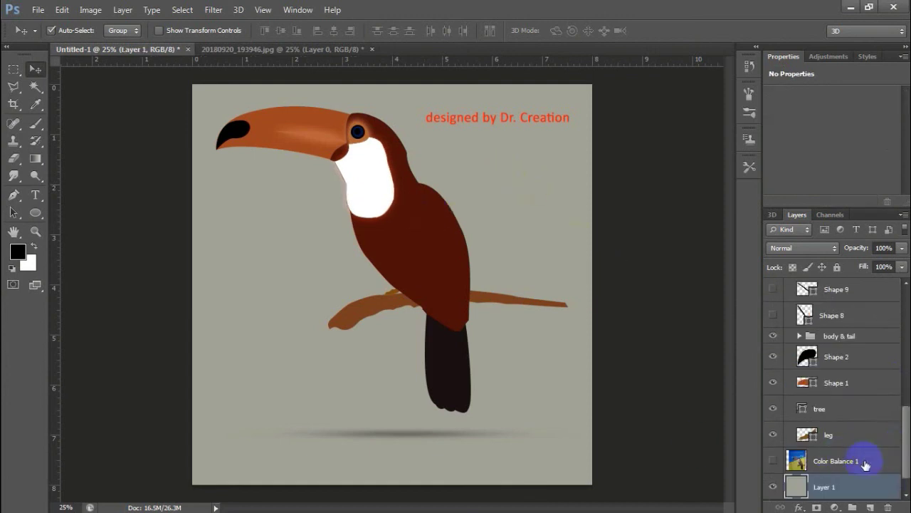
pyautogui.click(864, 461)
pyautogui.press('Delete')
pyautogui.moveTo(869, 467); pyautogui.dragTo(828, 479)
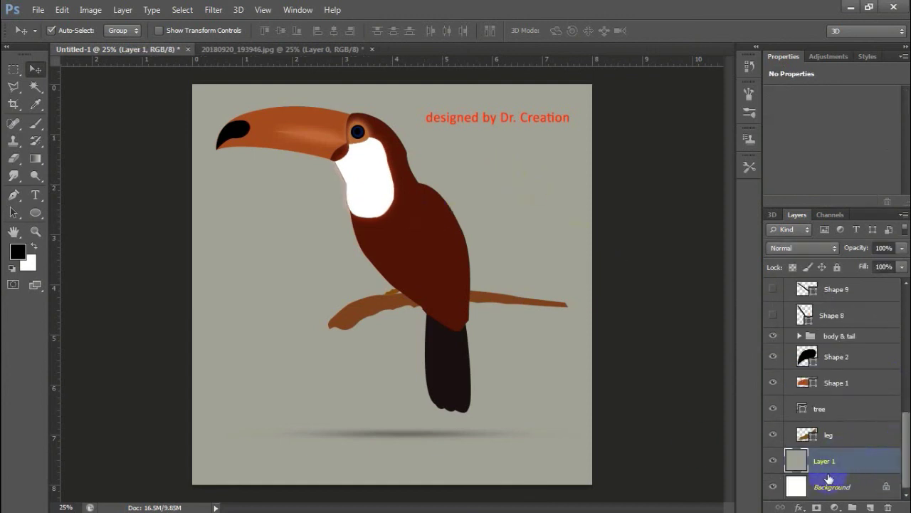
pyautogui.moveTo(907, 470); pyautogui.dragTo(905, 334)
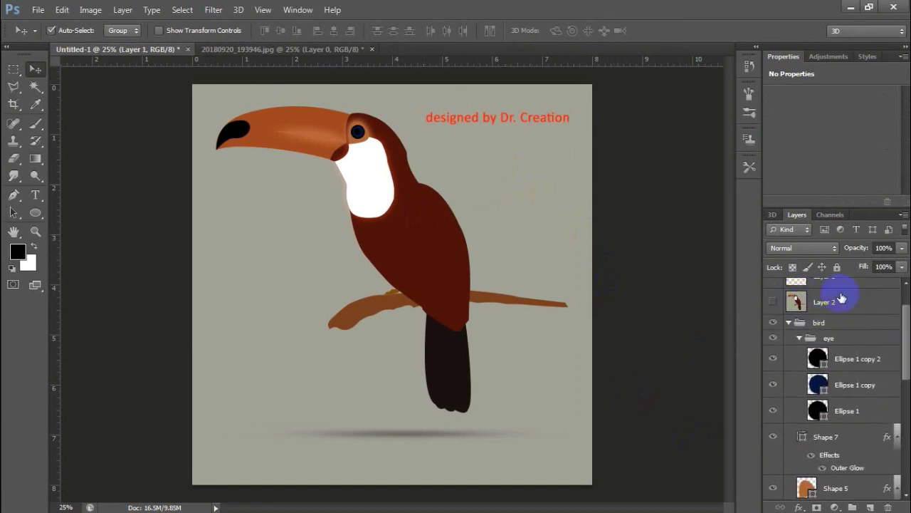
# Delete Layer 2 from the Layers panel, keeping Layer 3.
pyautogui.click(789, 323)
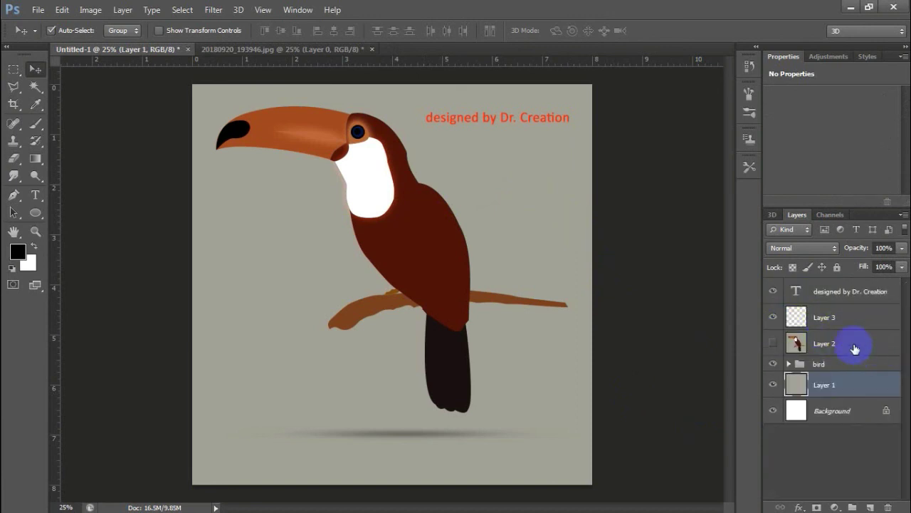
pyautogui.click(860, 346)
pyautogui.keyDown('shift'); pyautogui.click(856, 321); pyautogui.keyUp('shift')
pyautogui.press('Delete')
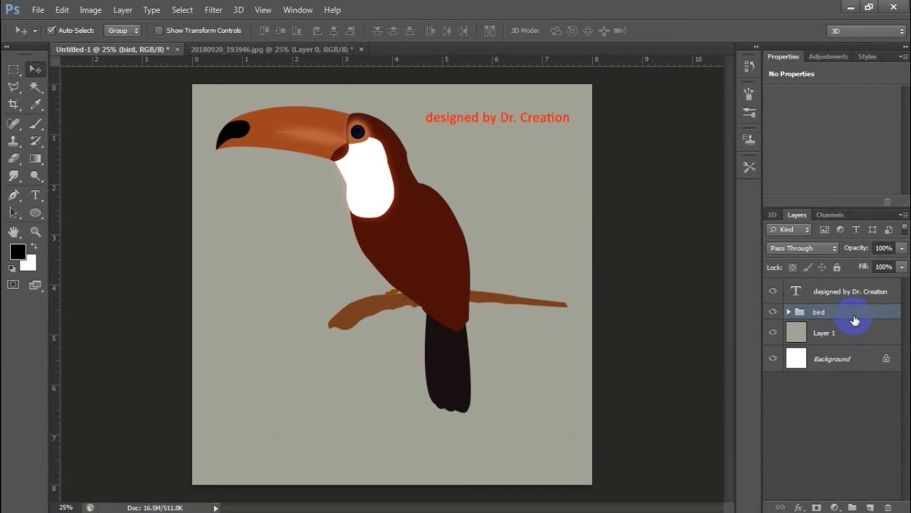
pyautogui.click(391, 267)
pyautogui.hotkey('ctrl', 'z')
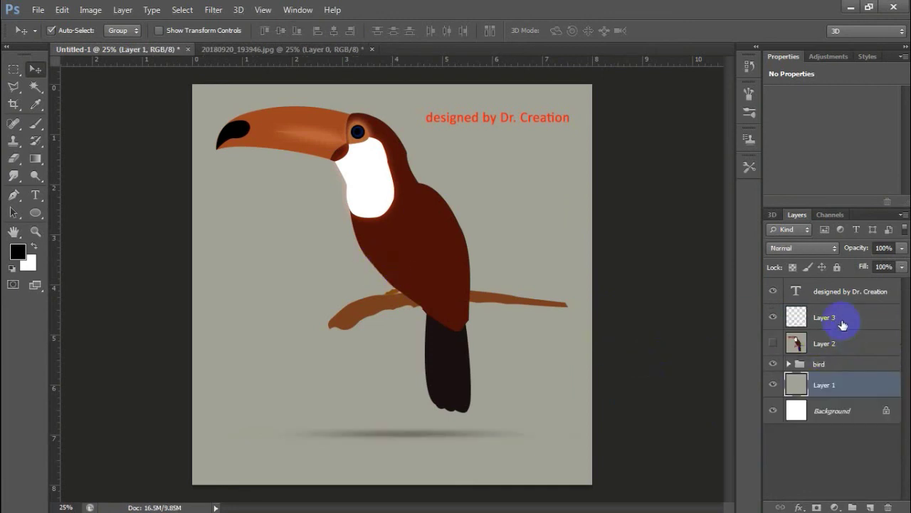
pyautogui.click(856, 296)
pyautogui.click(856, 343)
pyautogui.press('Delete')
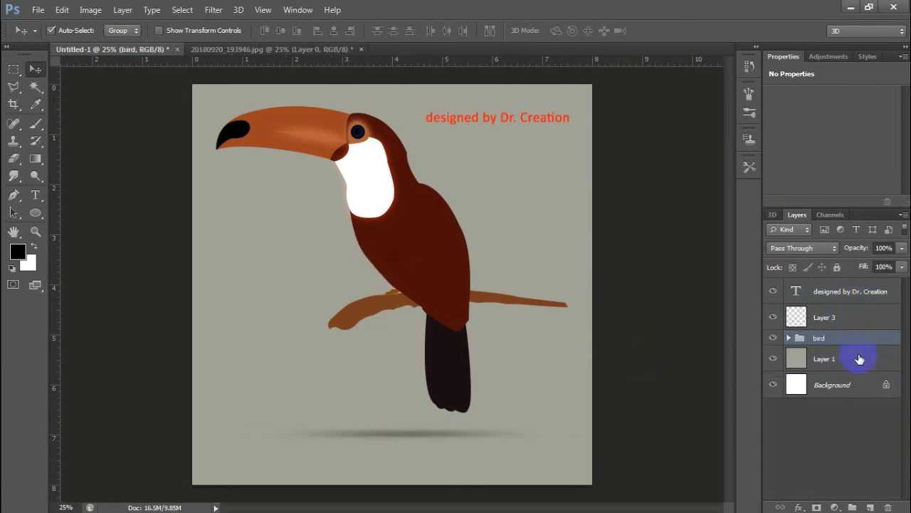
# Nudge the bird down, move the credit beside its back, and dismiss the save dialog.
pyautogui.click(436, 251)
pyautogui.moveTo(436, 251); pyautogui.dragTo(435, 263)
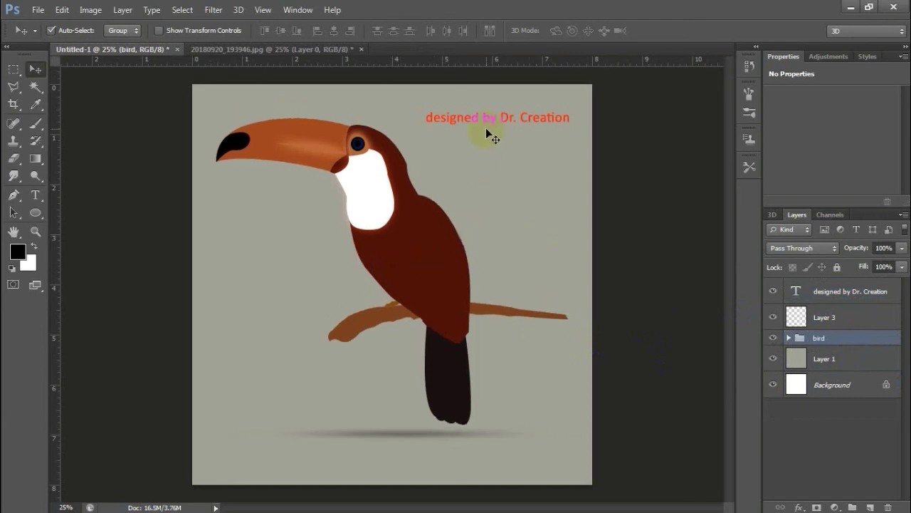
pyautogui.moveTo(490, 117); pyautogui.dragTo(502, 184)
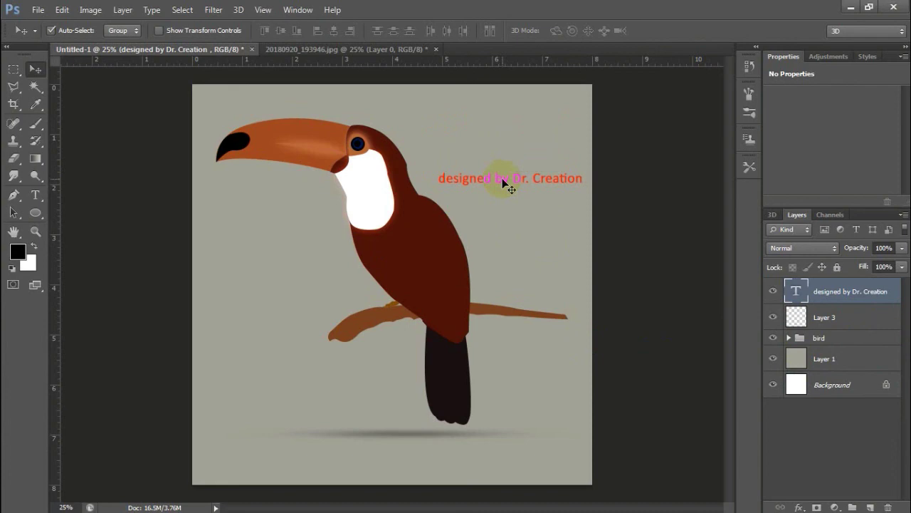
pyautogui.hotkey('ctrl', 's')
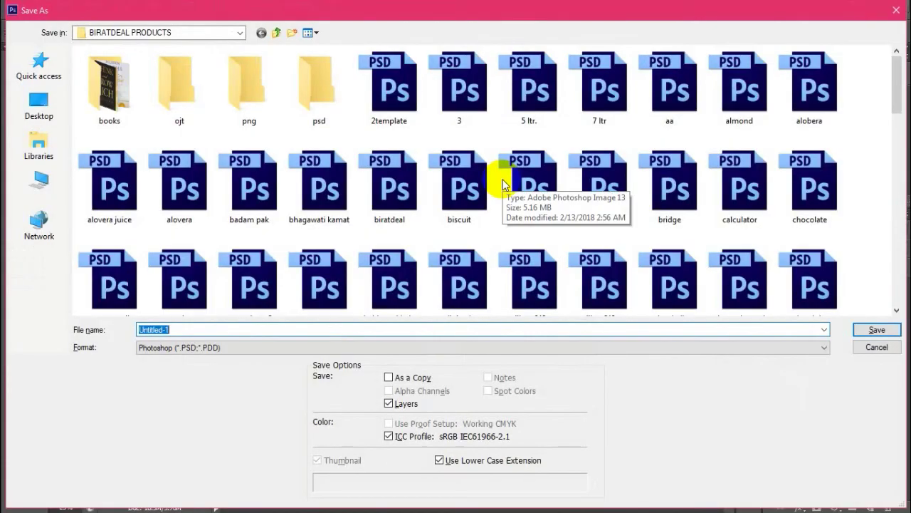
pyautogui.click(877, 358)
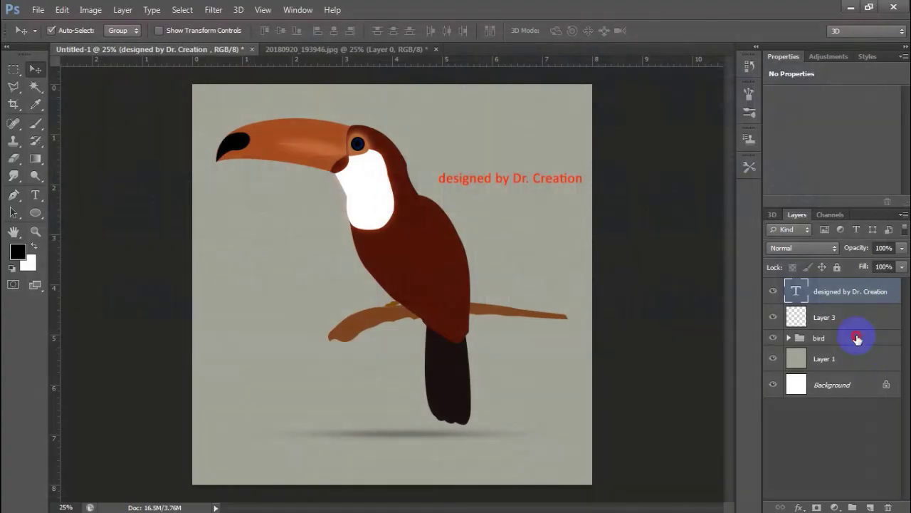
# Give the bird group a drop shadow with distance 18 px and size 35 px.
pyautogui.doubleClick(860, 337)
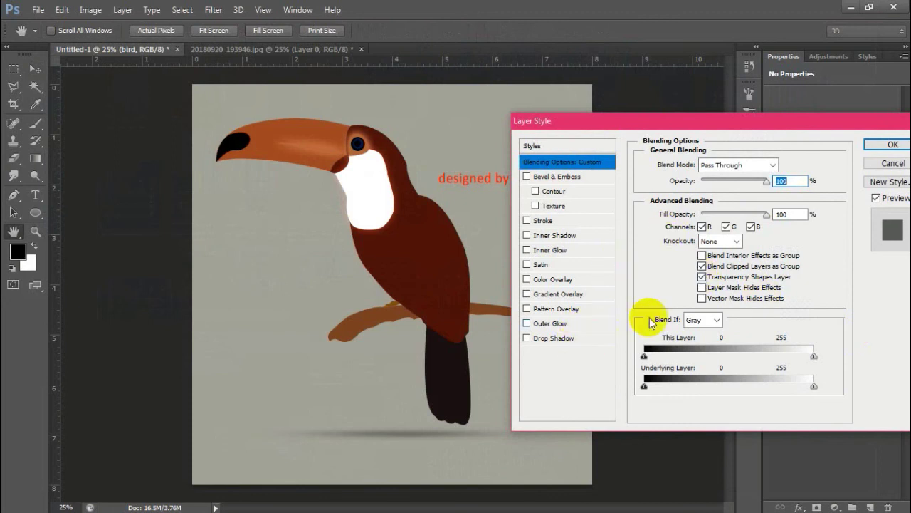
pyautogui.click(562, 338)
pyautogui.moveTo(700, 252)
pyautogui.mouseDown()
pyautogui.moveTo(709, 253)
pyautogui.moveTo(694, 222)
pyautogui.mouseUp()
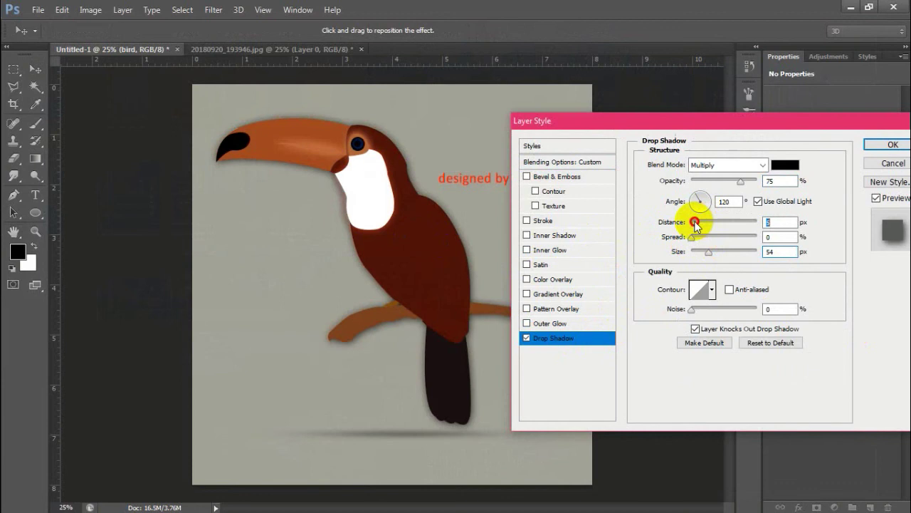
pyautogui.moveTo(708, 252)
pyautogui.mouseDown()
pyautogui.moveTo(697, 253)
pyautogui.moveTo(703, 223)
pyautogui.moveTo(705, 255)
pyautogui.mouseUp()
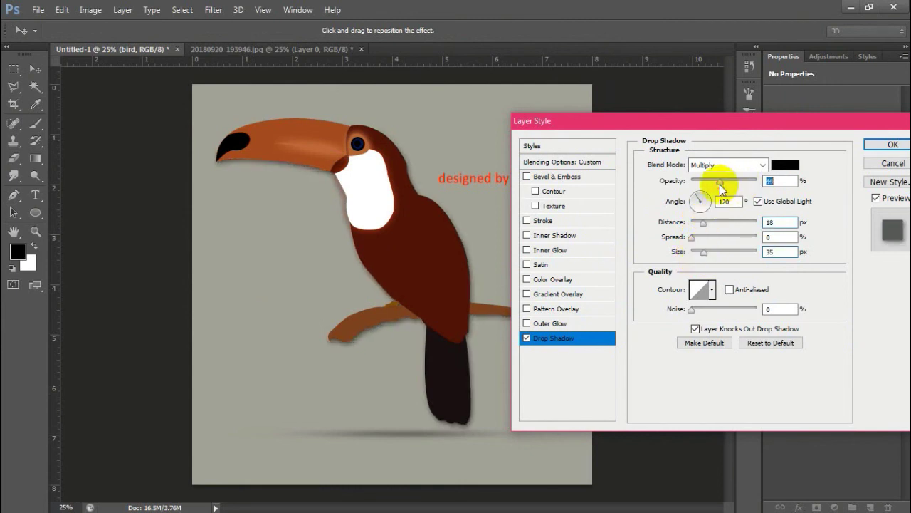
pyautogui.press('Return')
pyautogui.hotkey('ctrl', 's')
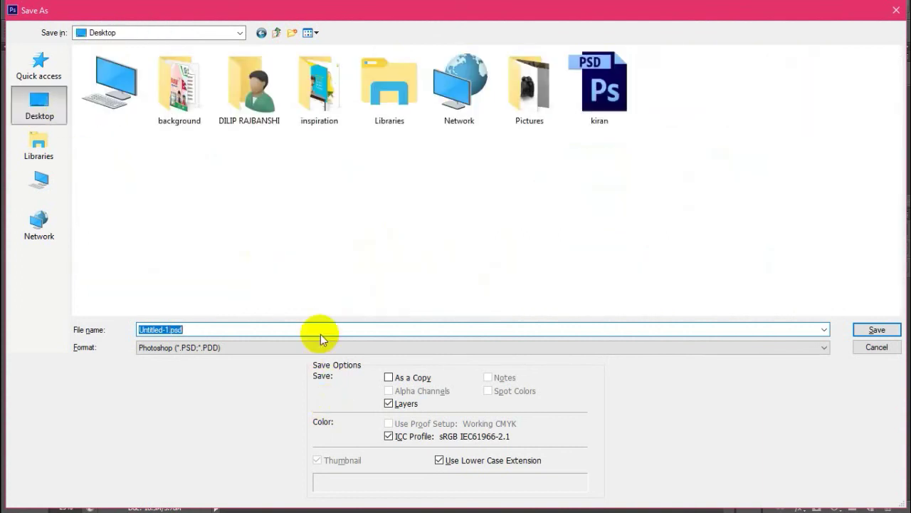
# Save the document as bird.psd in Photoshop format.
pyautogui.click(328, 330)
pyautogui.press('BackSpace')
pyautogui.press('BackSpace')
pyautogui.press('BackSpace')
pyautogui.write('bird')
pyautogui.press('Return')
pyautogui.press('Return')
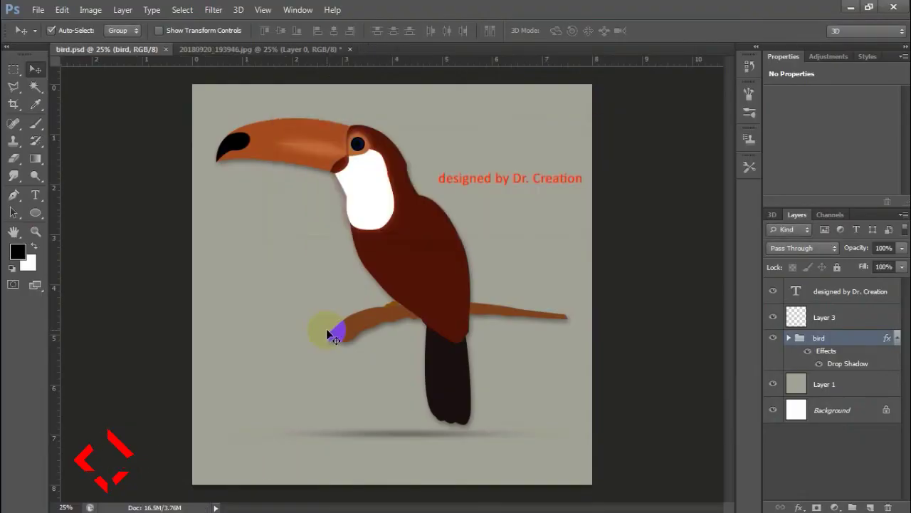